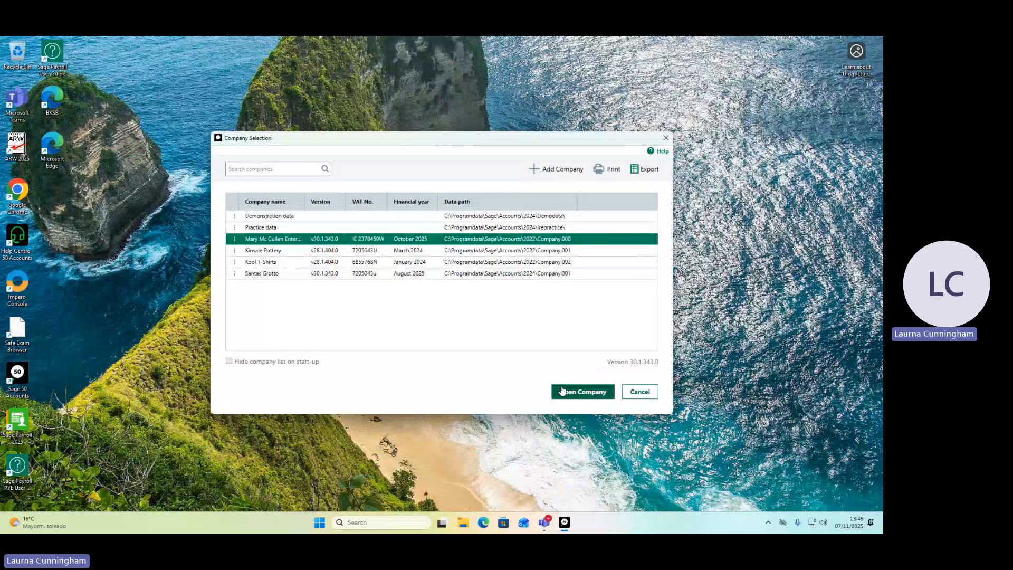
Start creating a new company in the default data location without sharing the folder for all users.
left_click(560, 176)
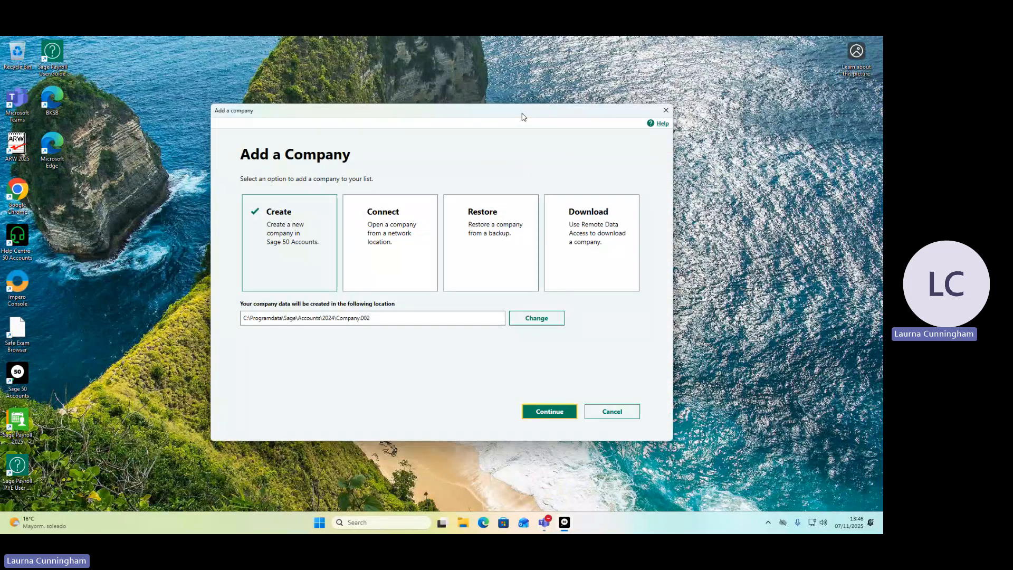
left_click_drag(520, 113, 325, 255)
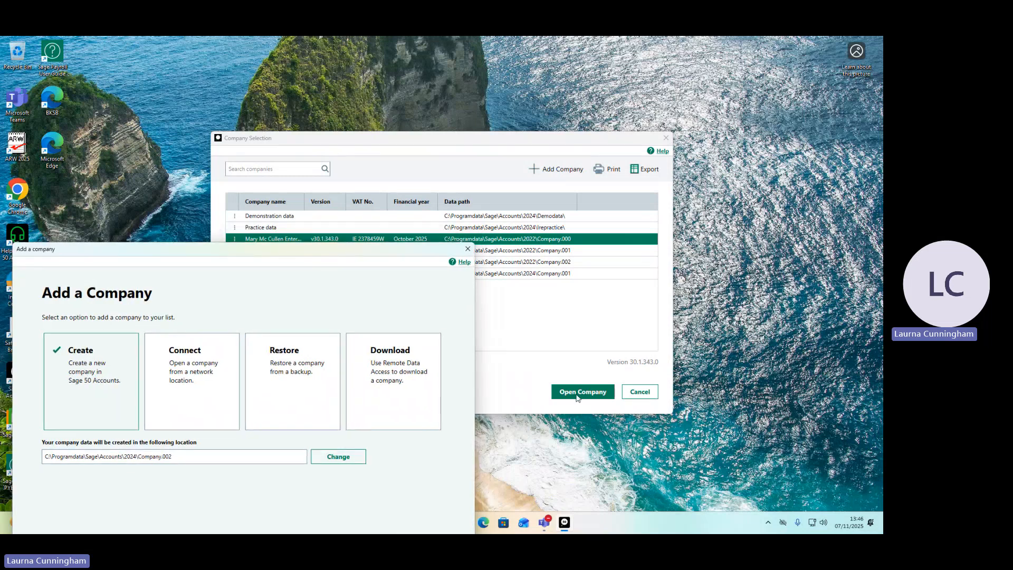
left_click_drag(272, 252, 466, 118)
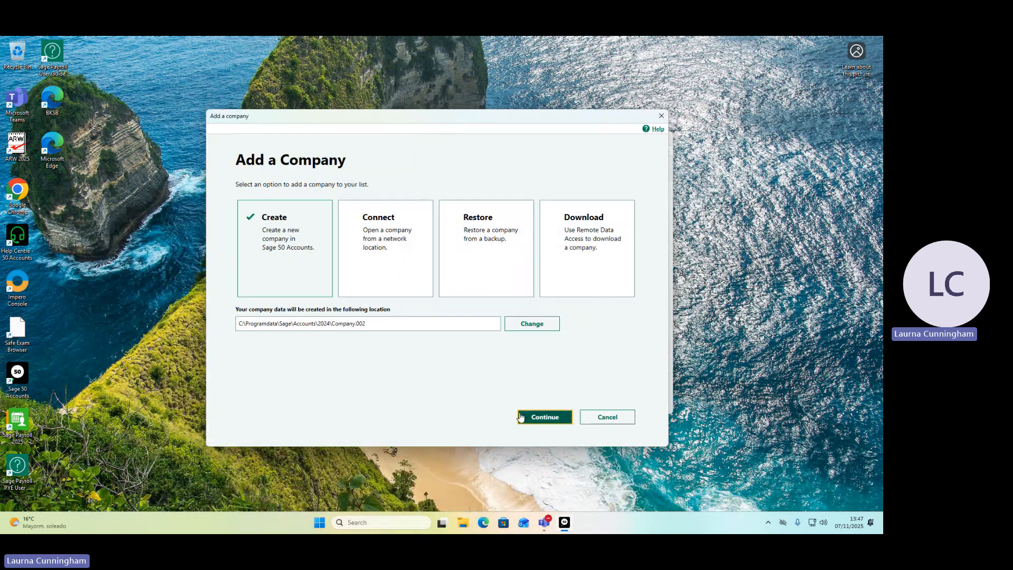
left_click(539, 419)
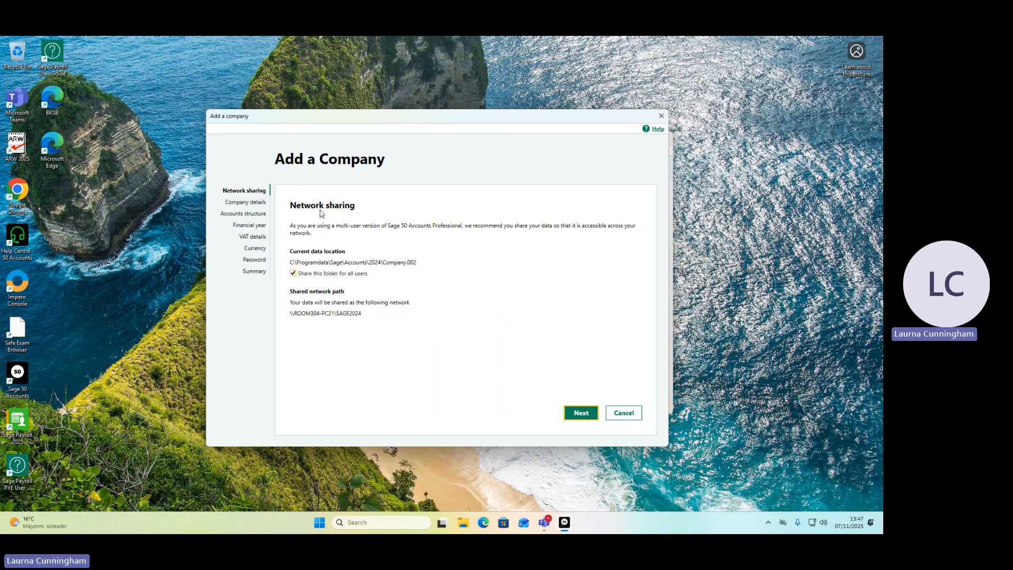
left_click(293, 274)
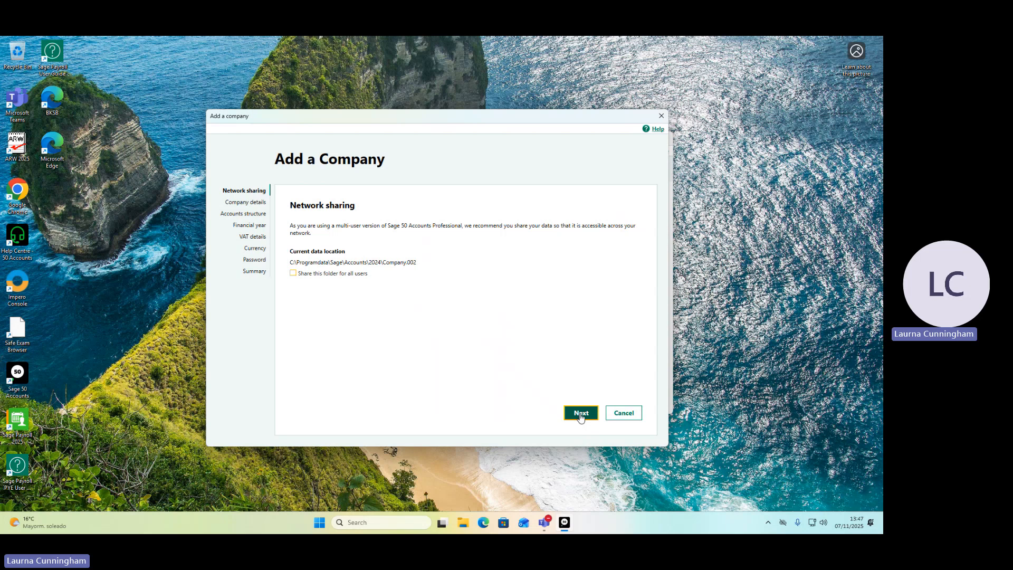
left_click(581, 413)
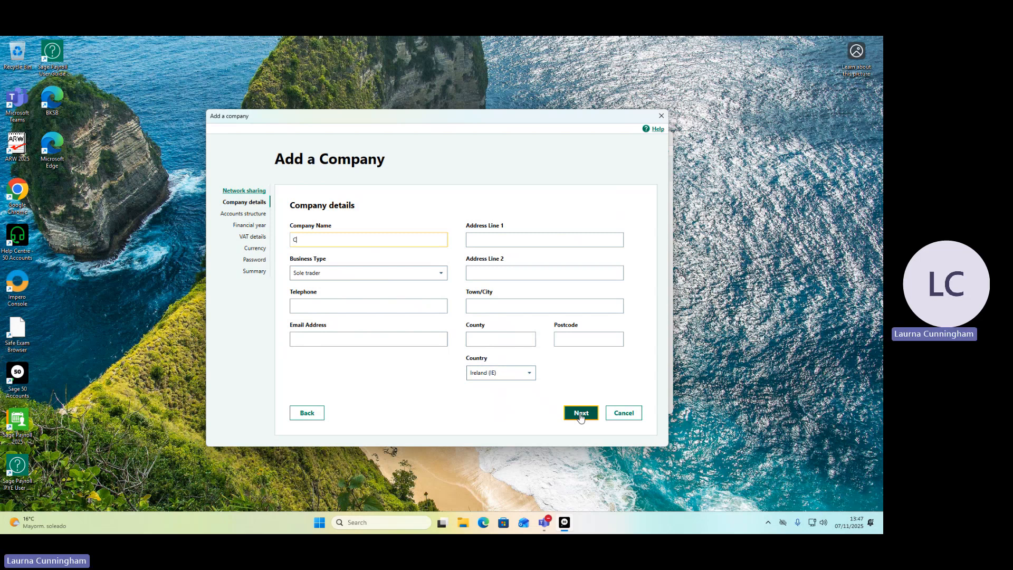
Enter Castle Test as the company name and fill in the company's address line, town and county.
type("astle Test")
left_click(496, 240)
type("Castle Buildings")
key("Tab")
key("Tab")
type("T")
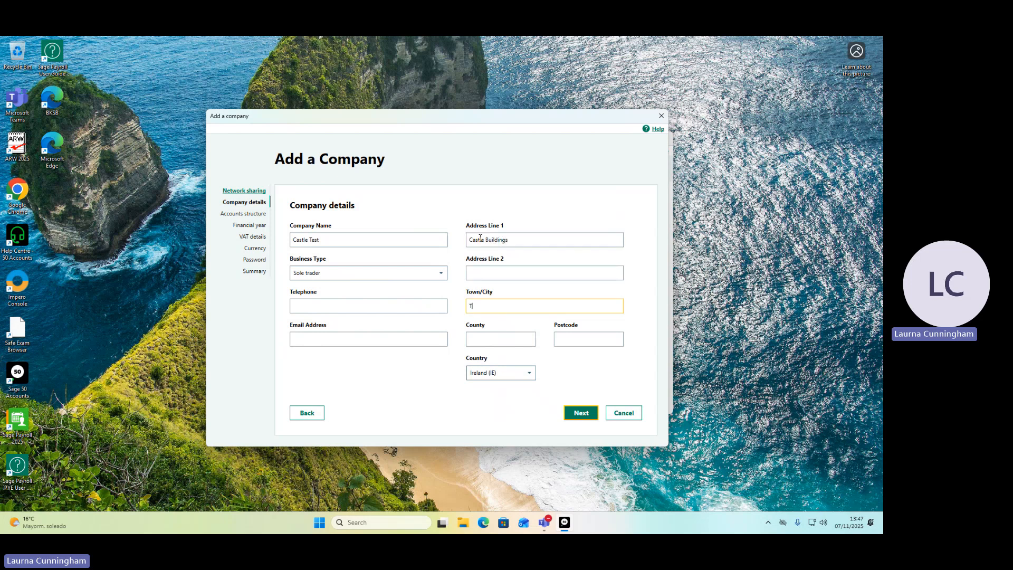
type("ullamore")
key("Tab")
type("O")
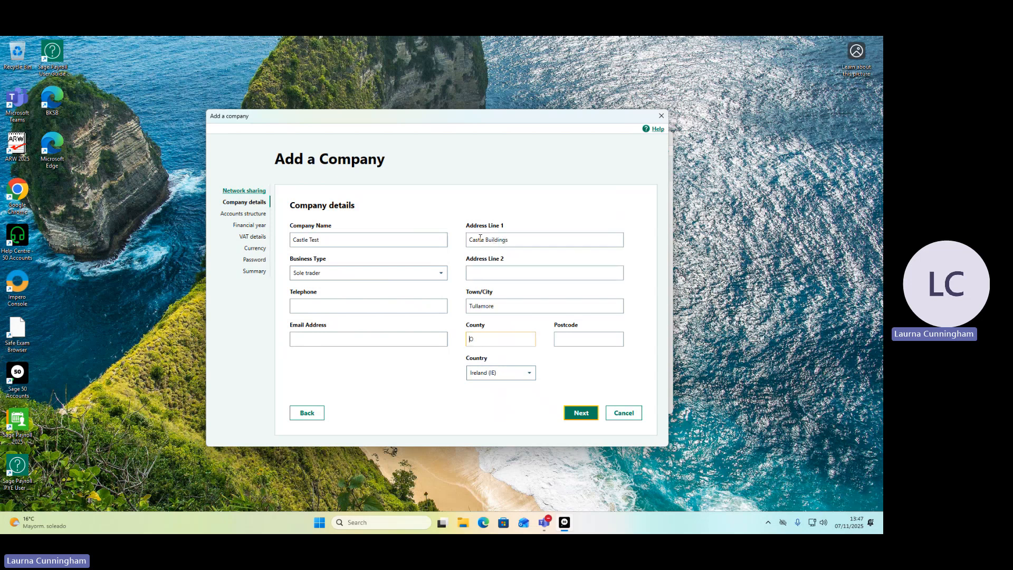
type("ffaly")
left_click(582, 414)
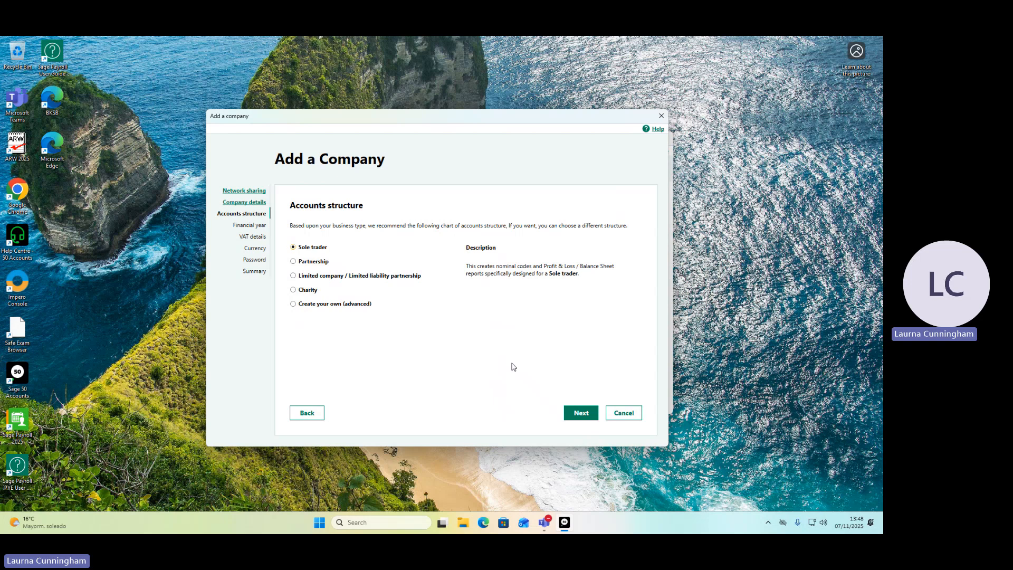
Accept the Sole trader accounts structure and set the financial year to begin in September 2025.
left_click(585, 415)
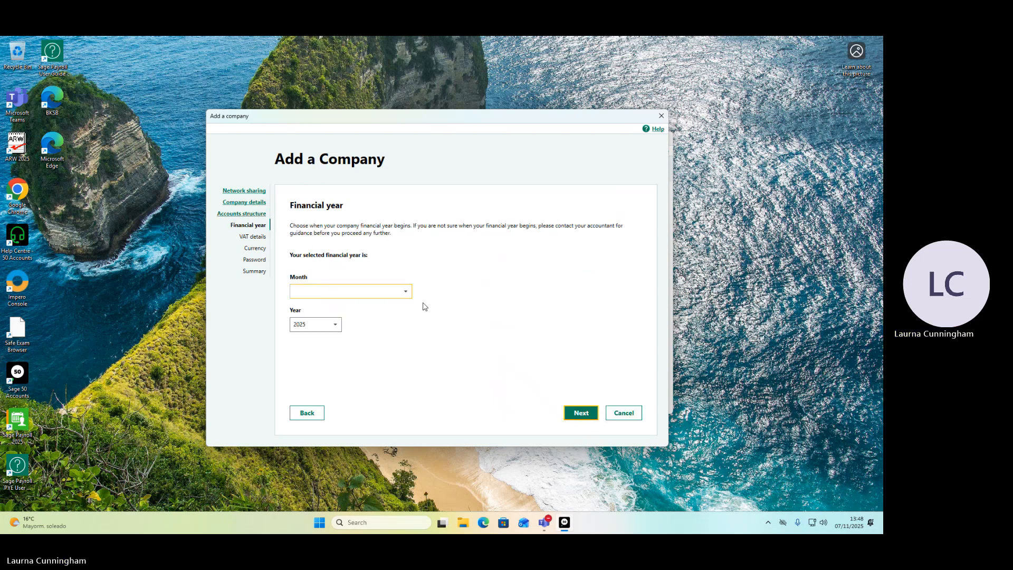
left_click(408, 295)
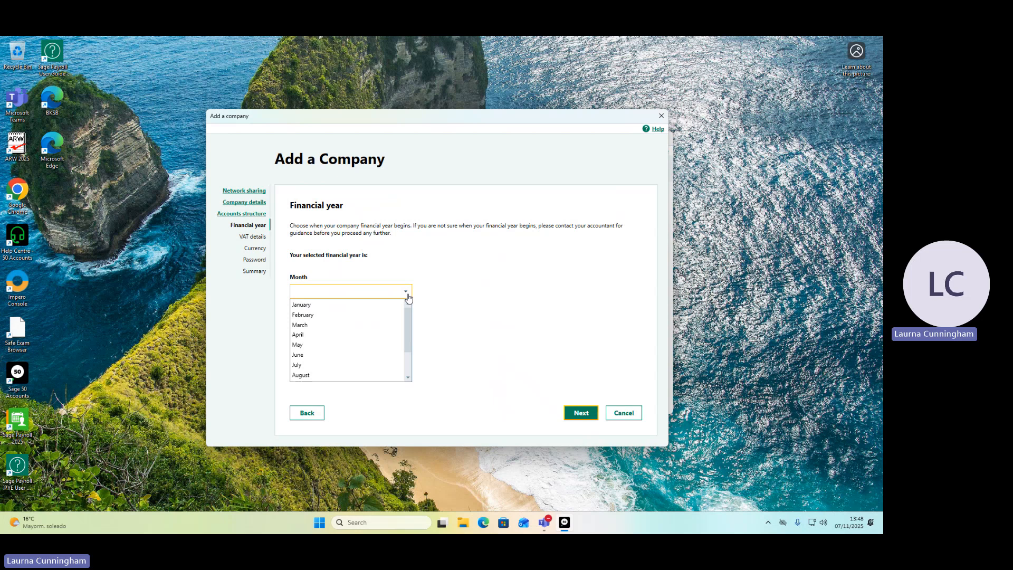
scroll(404, 366, "down", 2)
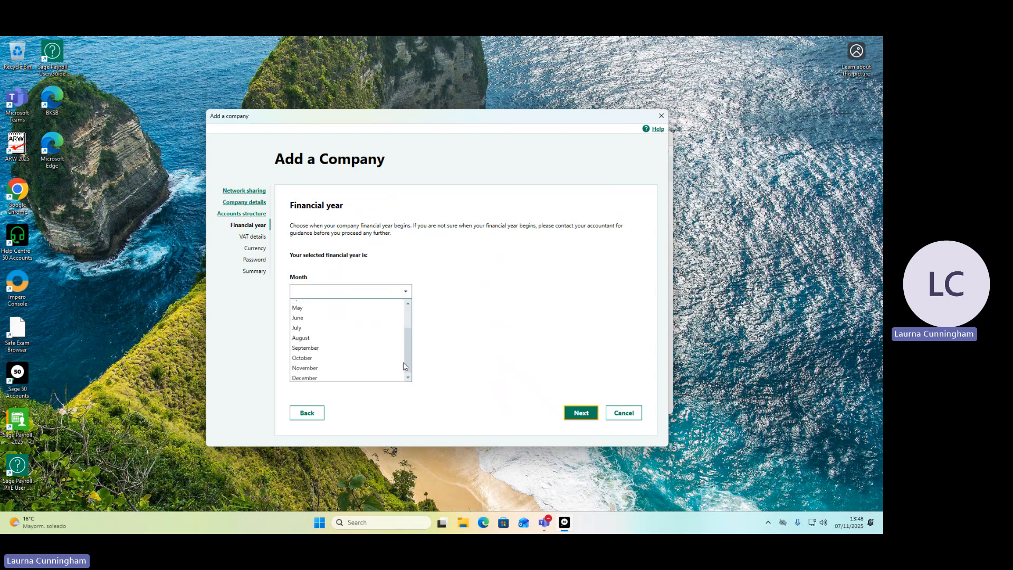
left_click(358, 349)
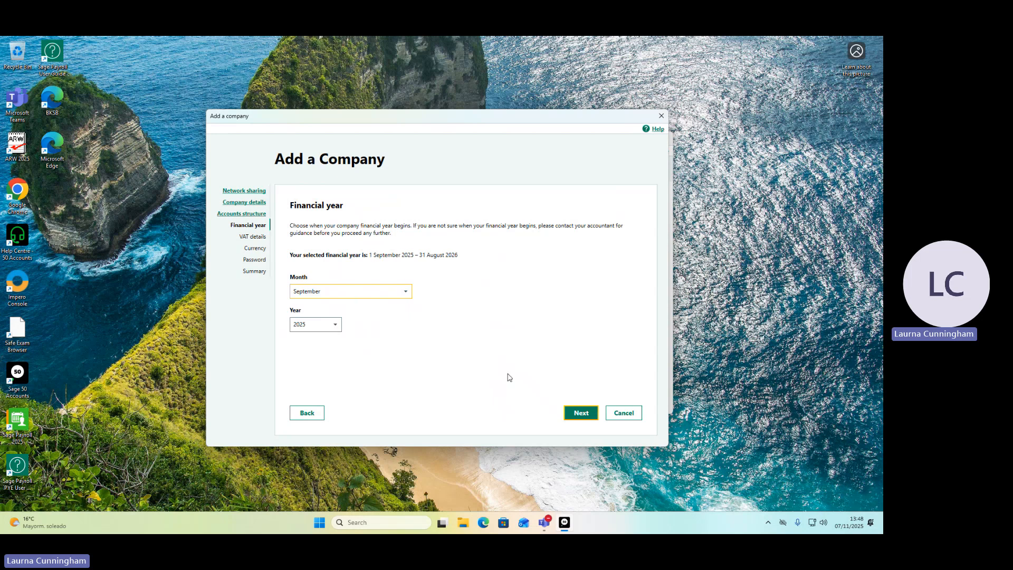
left_click(581, 414)
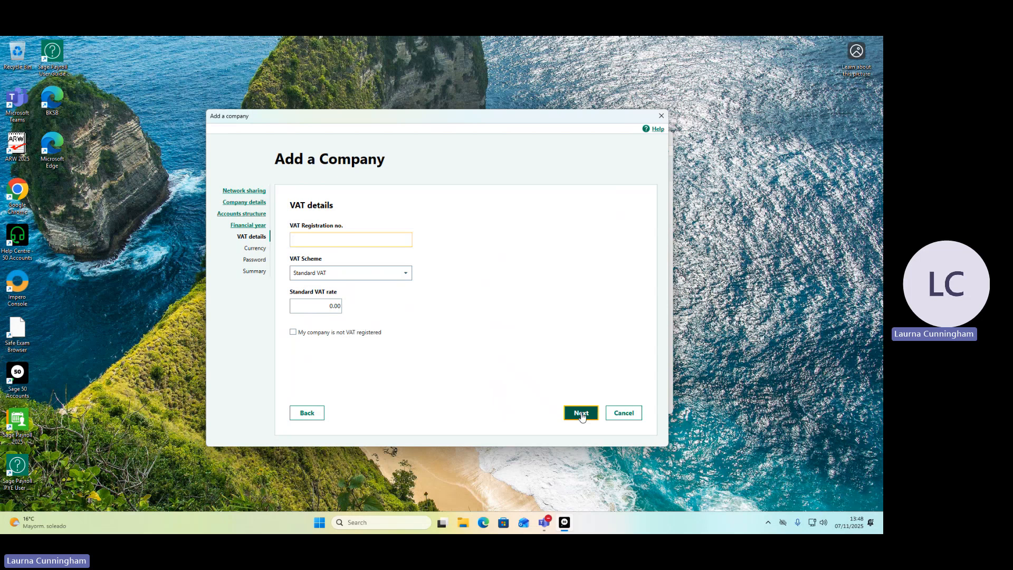
Set the standard VAT rate to 23 and accept Euro as the base currency.
left_click(318, 307)
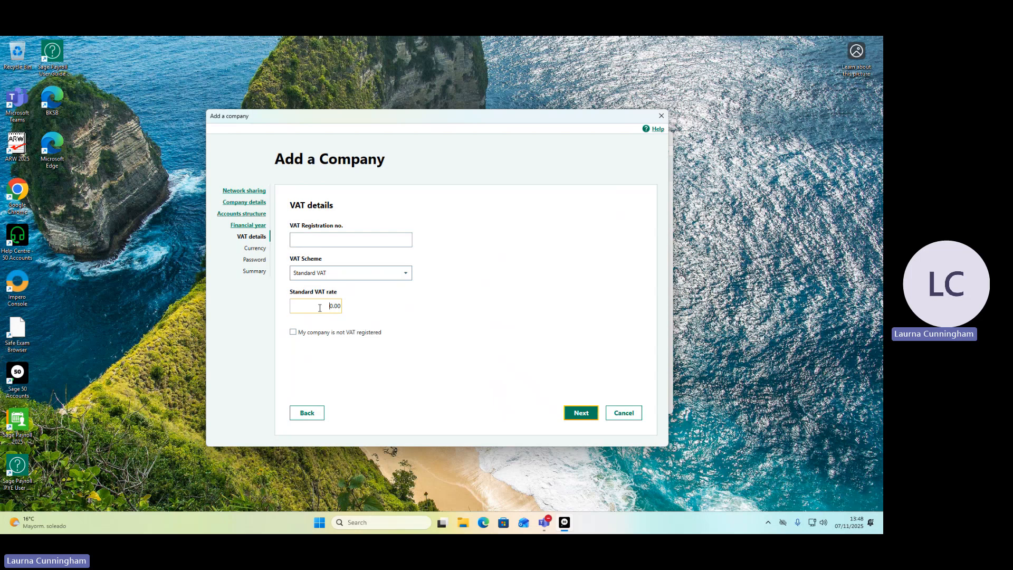
type("23")
left_click(579, 416)
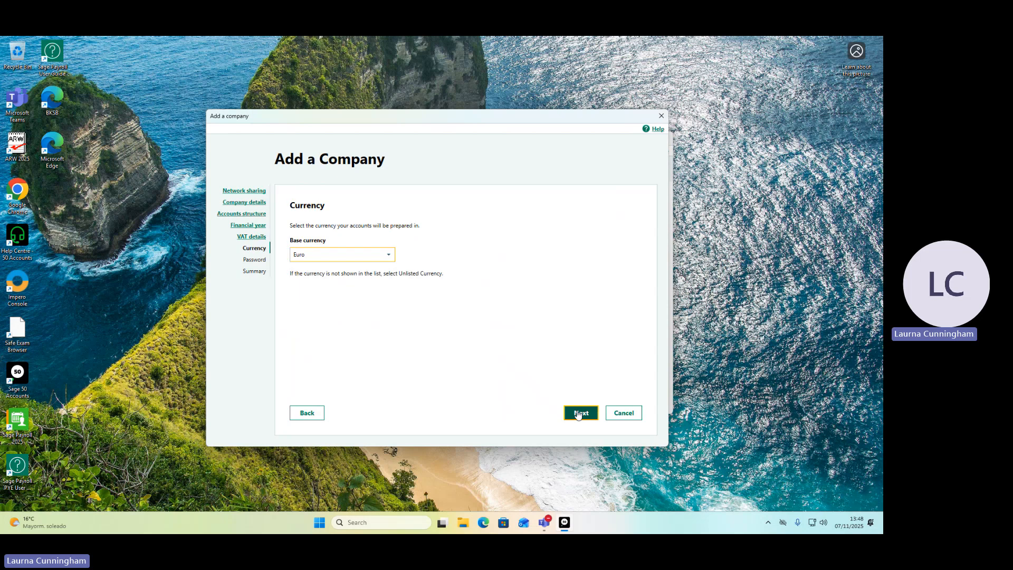
left_click(579, 416)
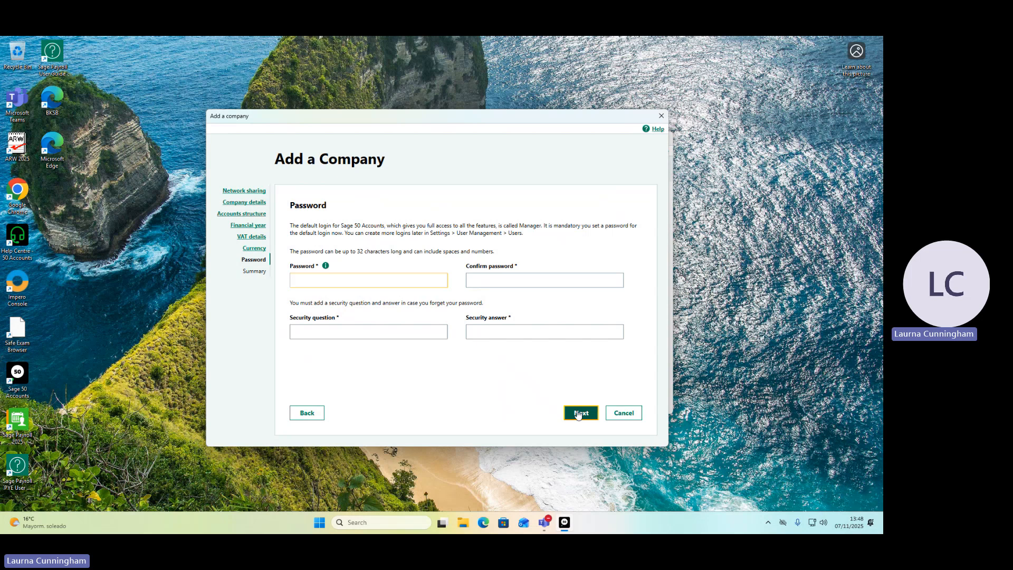
Enter and confirm the password for the new company's default Manager login.
type("••••")
key("Tab")
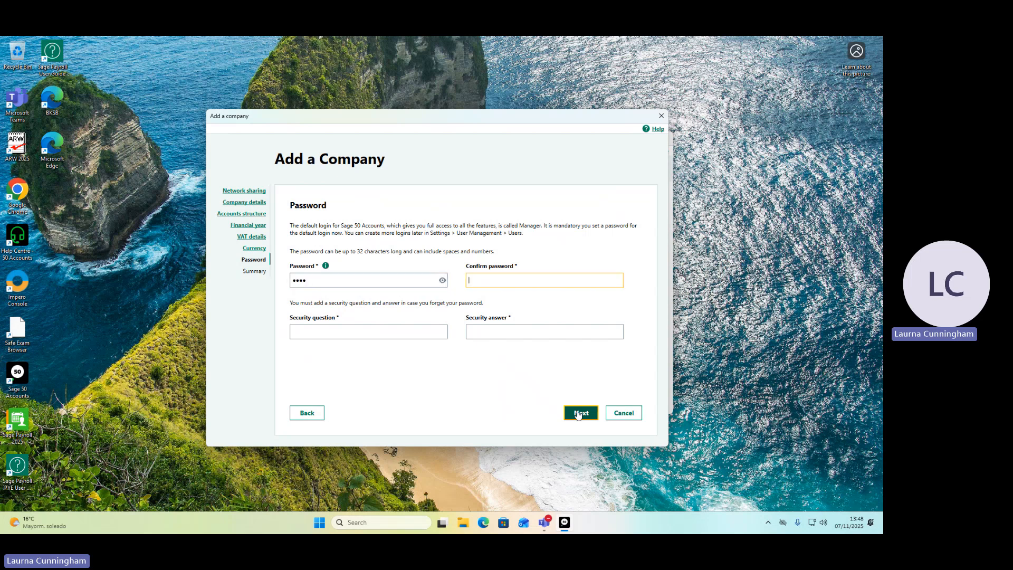
type("••••")
key("Tab")
Fill in the security question and security answer for the login, and create the company.
type("Pass")
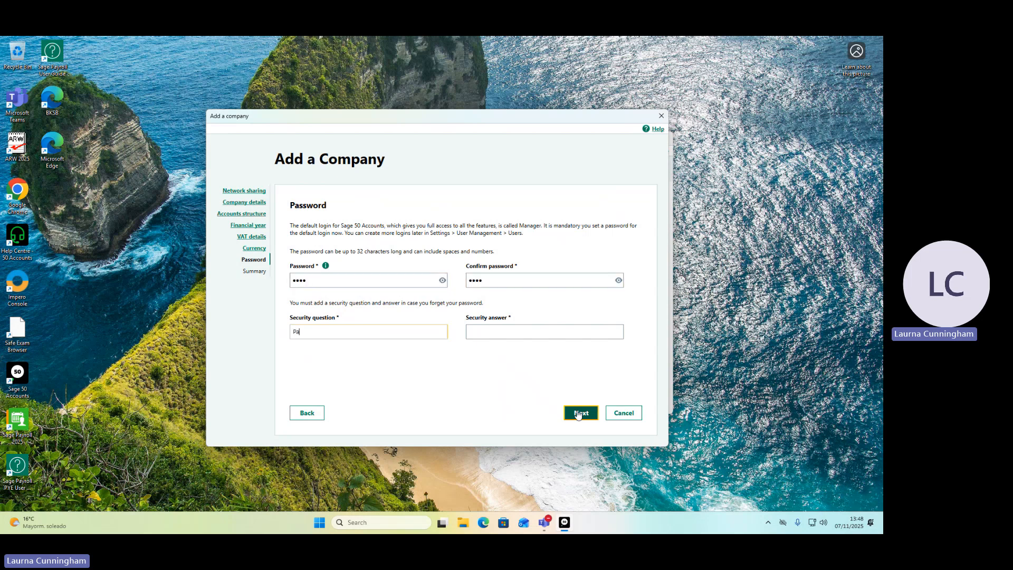
key("Tab")
type("Pass")
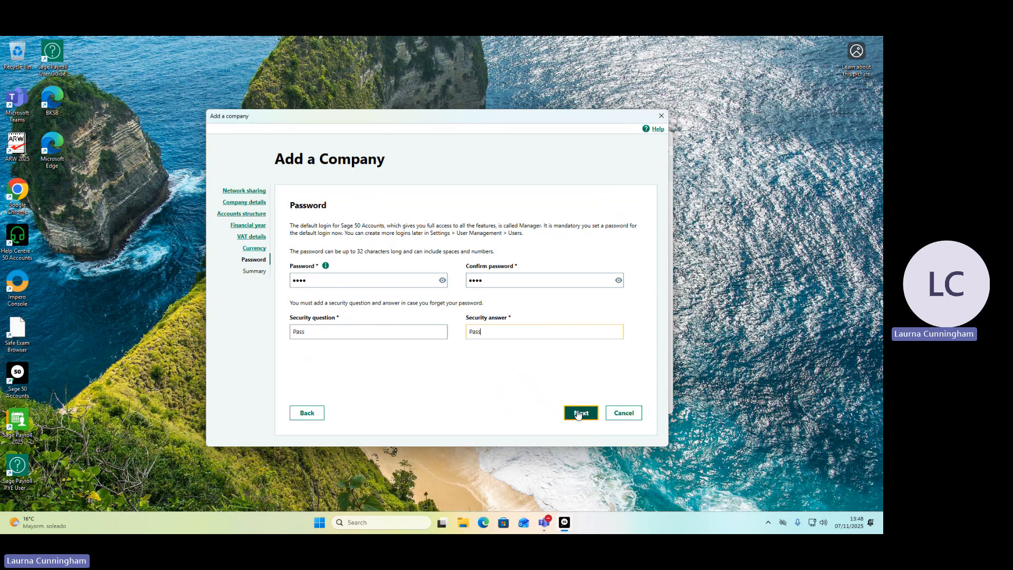
left_click(579, 415)
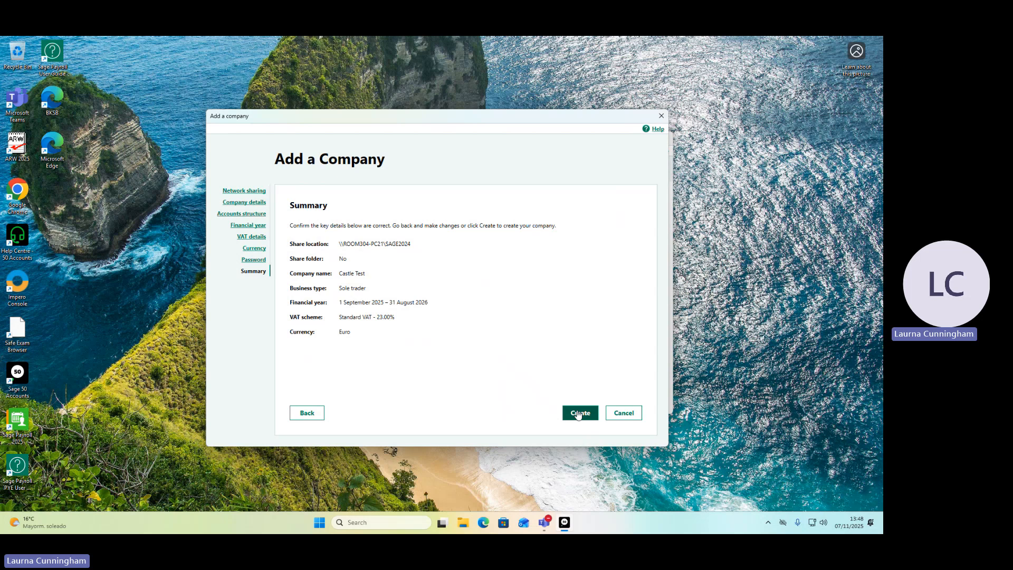
left_click(579, 415)
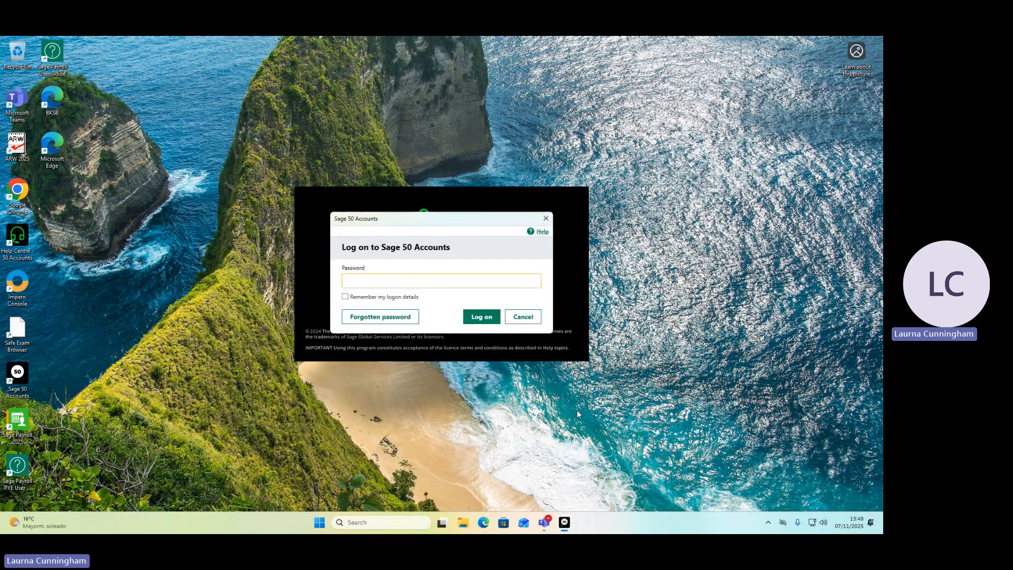
Log on to the new company with its account password, revealing the entry to check it.
type("****")
left_click(537, 282)
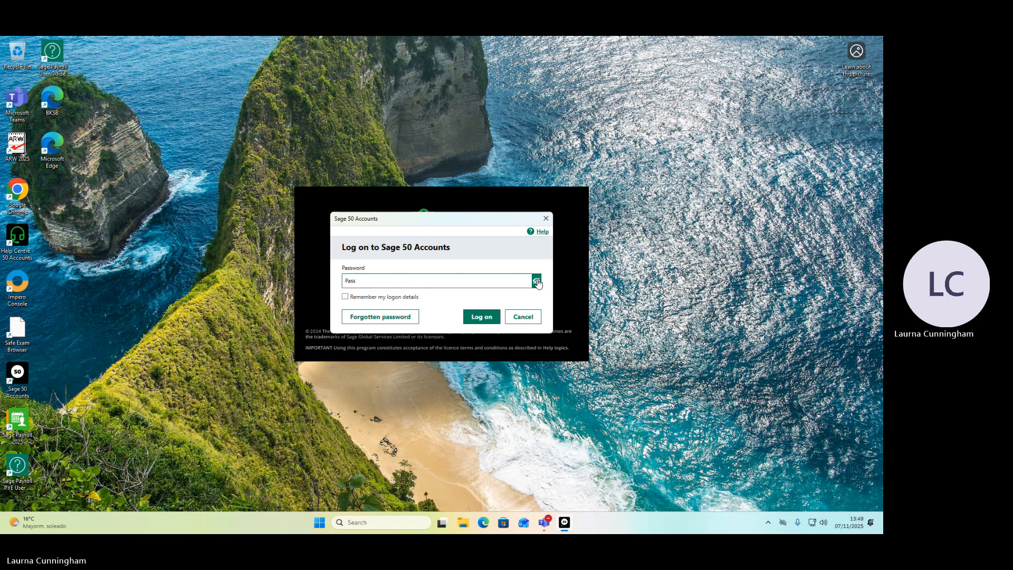
left_click(481, 316)
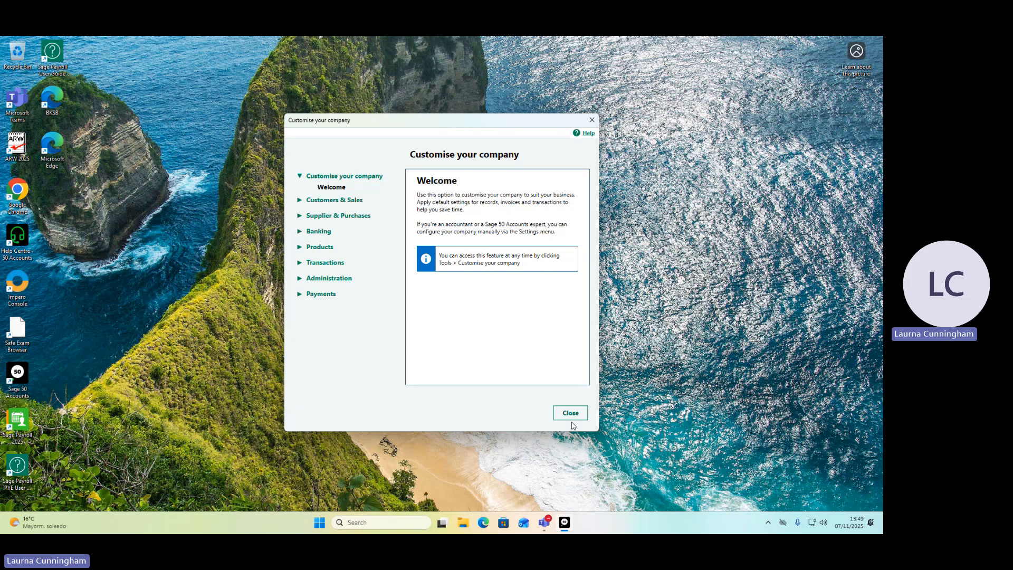
Dismiss the company customisation and Advice Centre windows and maximise the main window.
left_click(563, 414)
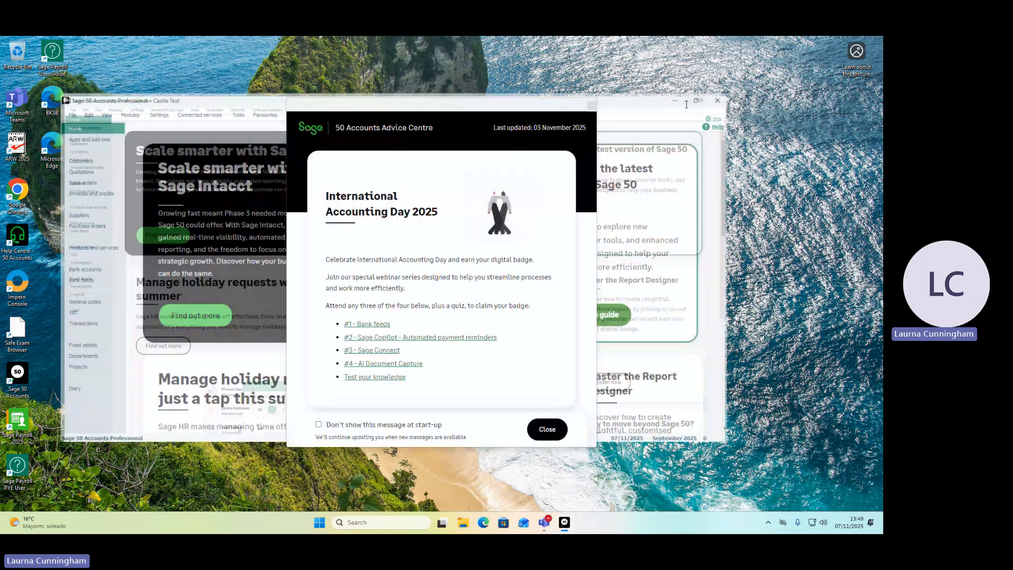
left_click(686, 105)
left_click(543, 438)
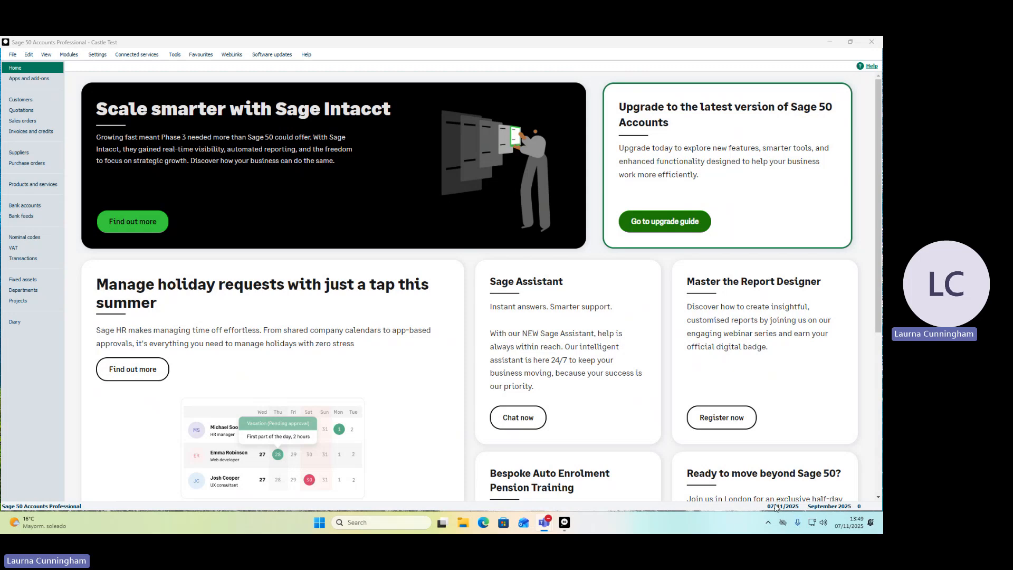
Change the default program date to 30/09/2025.
left_click(98, 55)
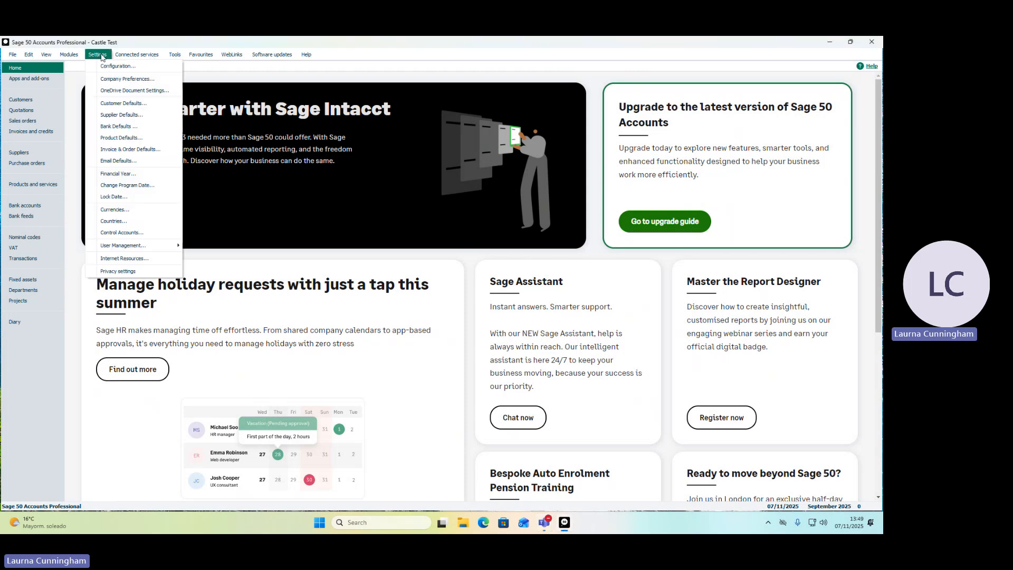
left_click(119, 185)
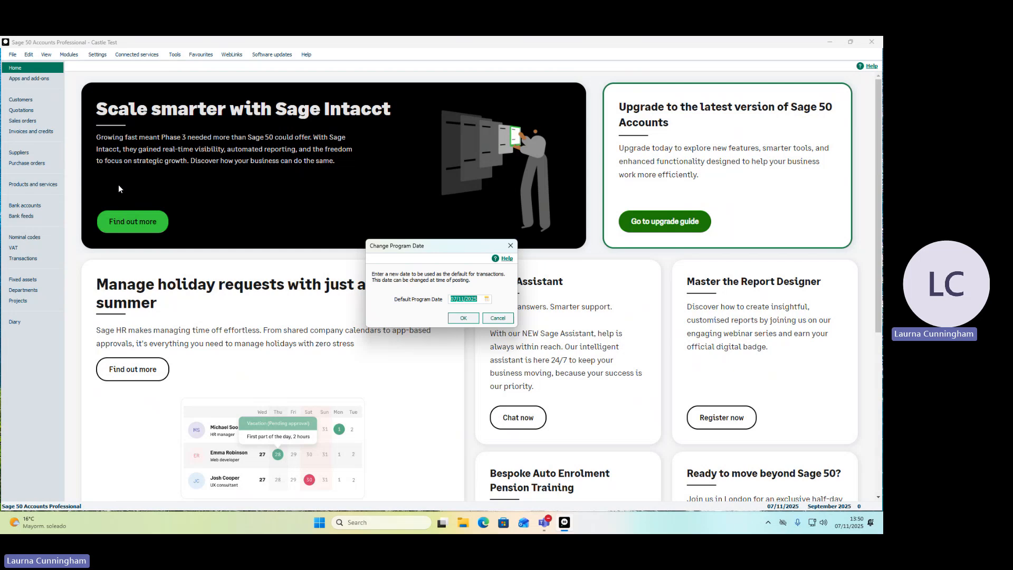
type("30/09/2025")
left_click(462, 319)
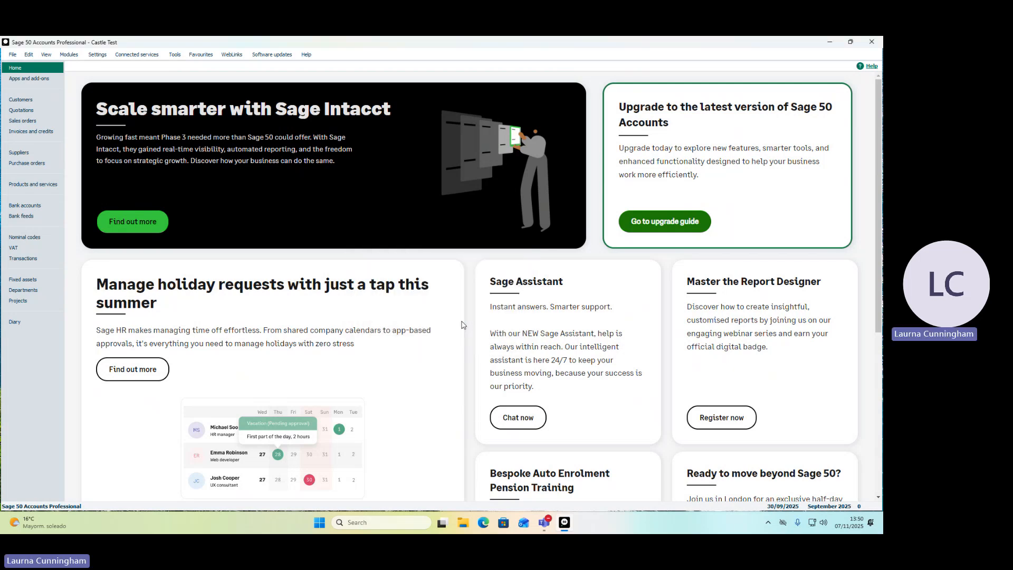
Examine the rates and descriptions of tax codes T1 to T13 in the company's configuration settings.
left_click(97, 55)
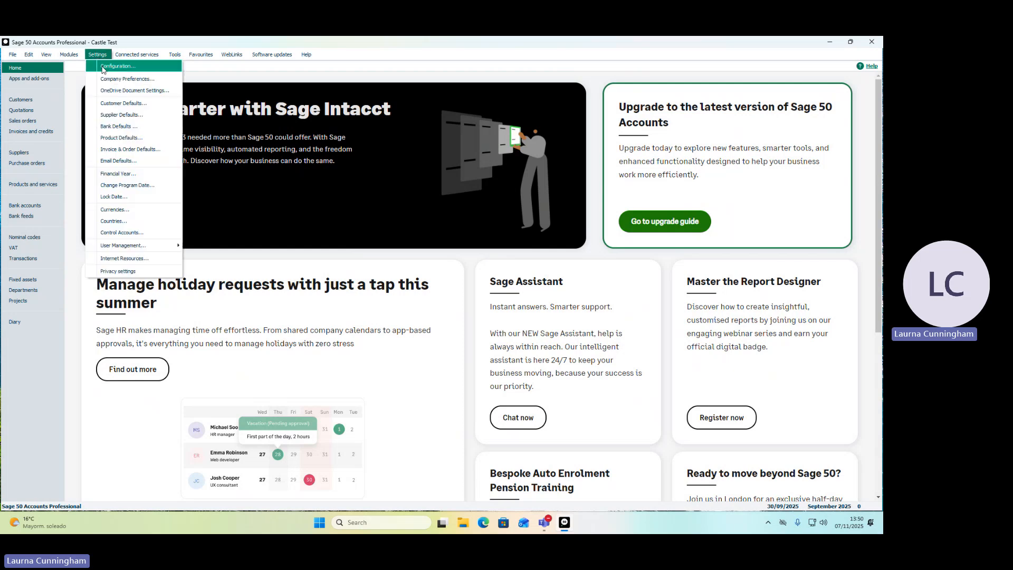
left_click(103, 66)
left_click(357, 195)
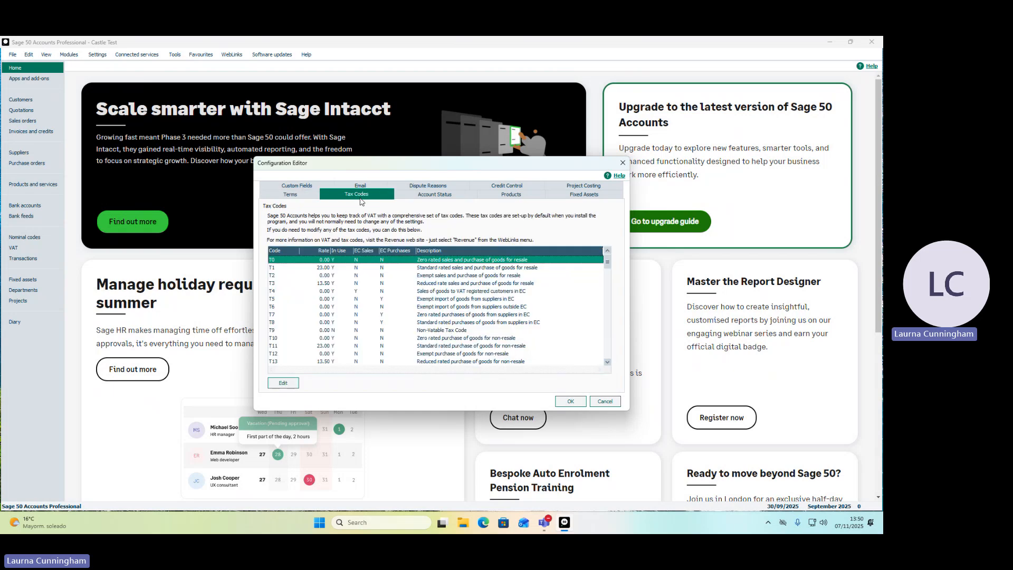
left_click(330, 271)
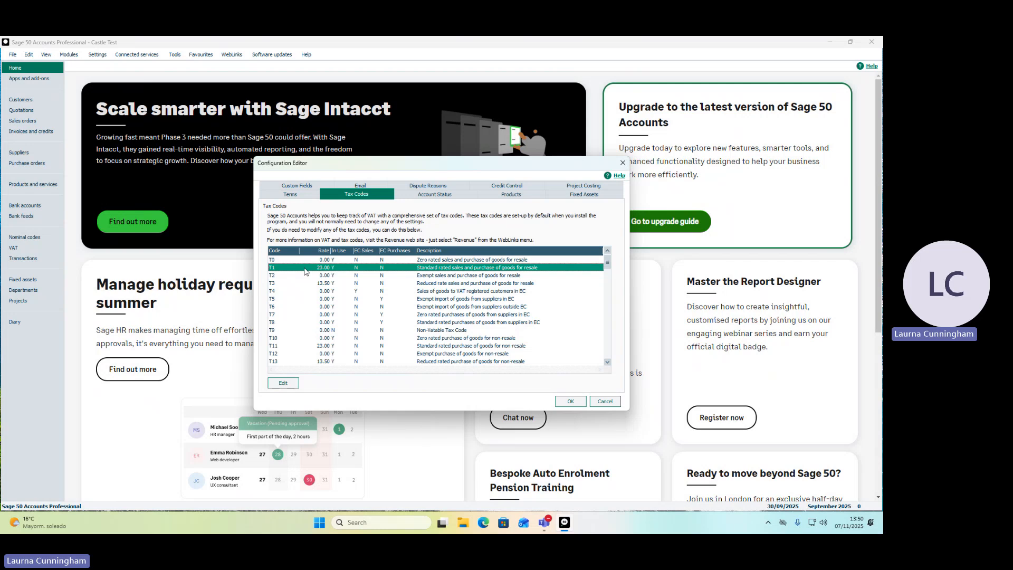
key("Down")
key("Down")
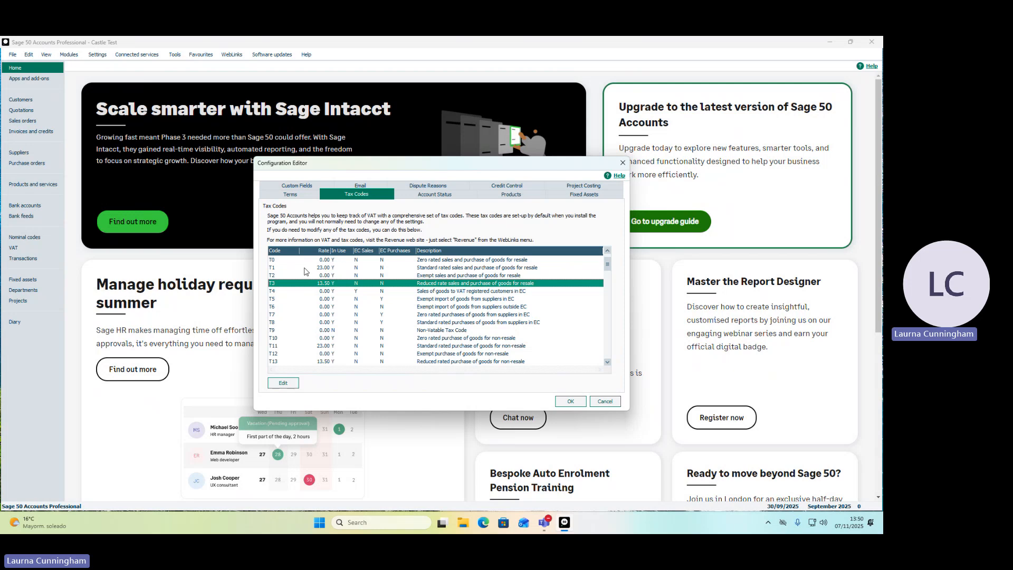
key("Down")
key("Down")
key("Down")
key("Down")
key("Down")
key("Down")
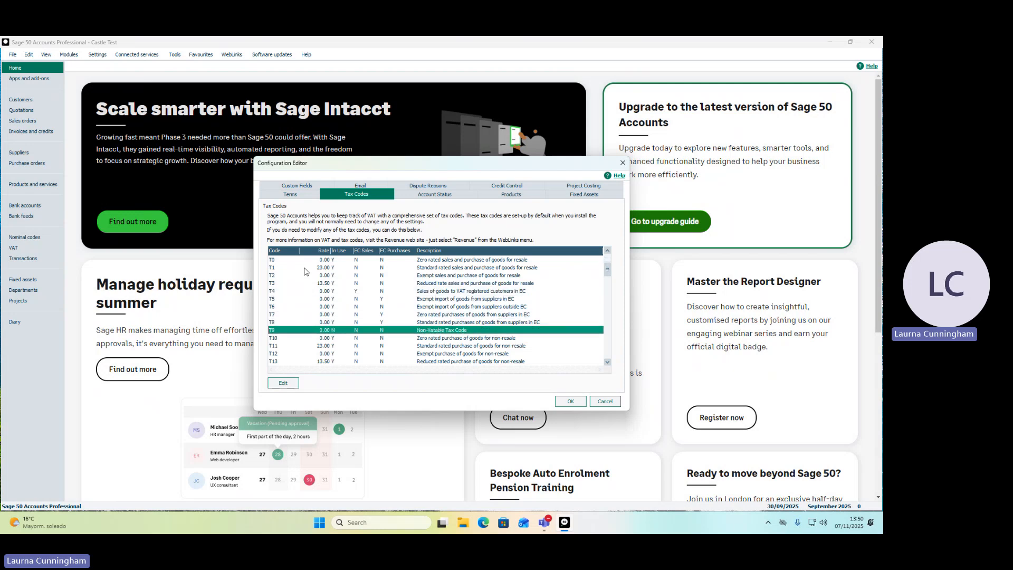
key("Down")
key("Down")
key("Down")
key("Down")
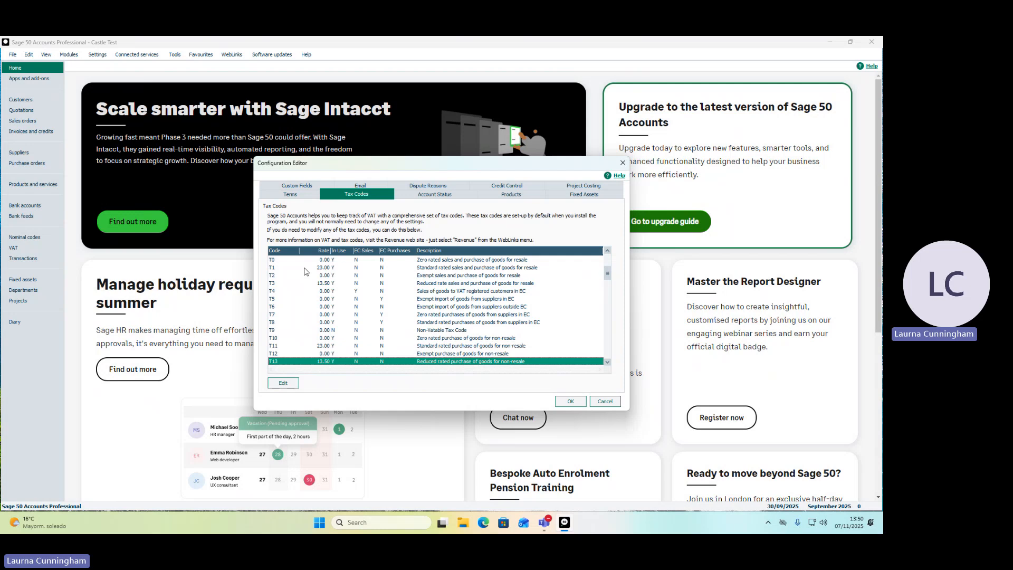
Examine the remaining tax codes up to T17 and close the configuration editor, accepting its settings.
key("Down")
key("Down")
key("Down")
key("Down")
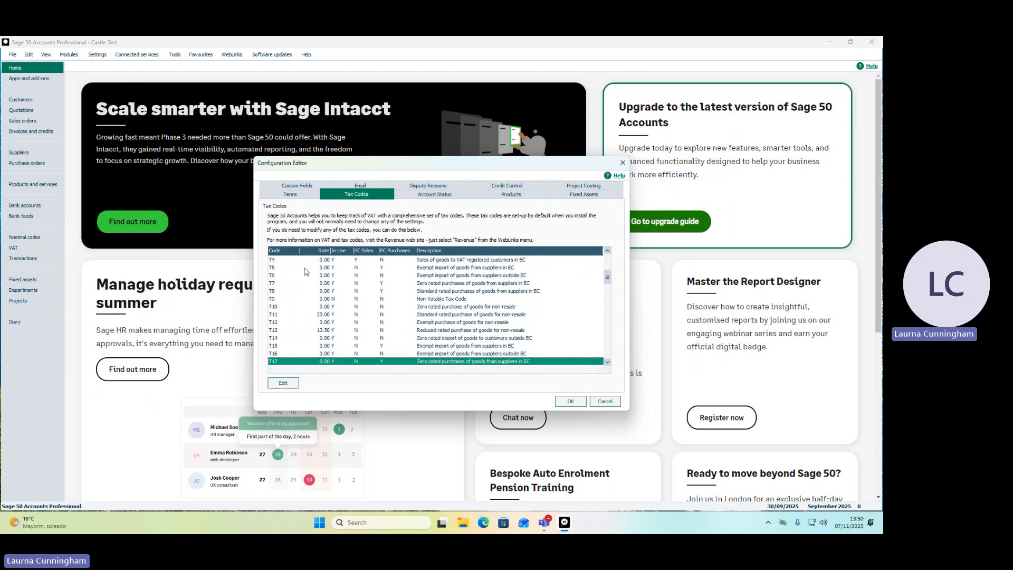
key("Up")
key("Up")
key("Up")
key("Up")
key("Up")
key("Up")
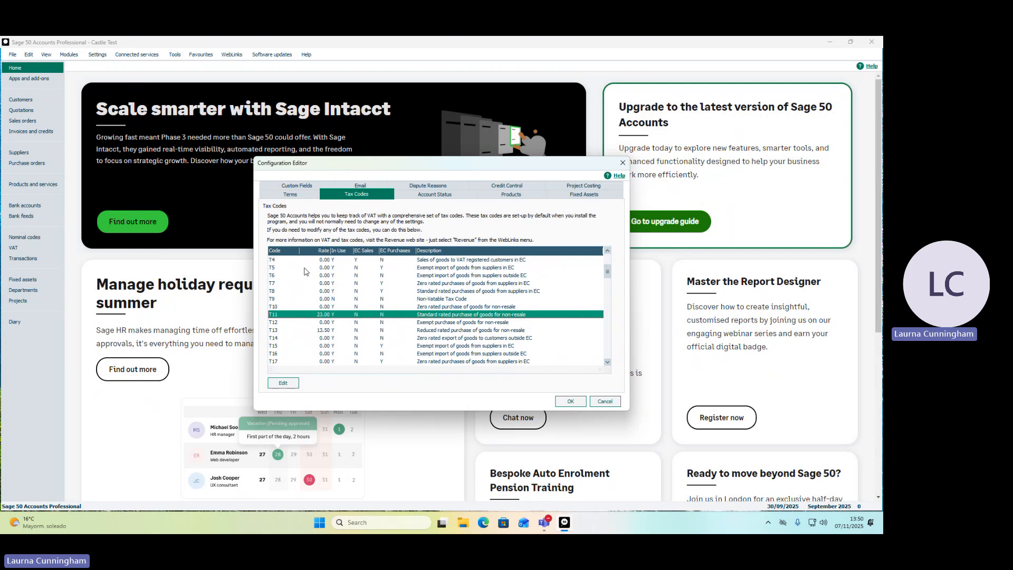
left_click(571, 401)
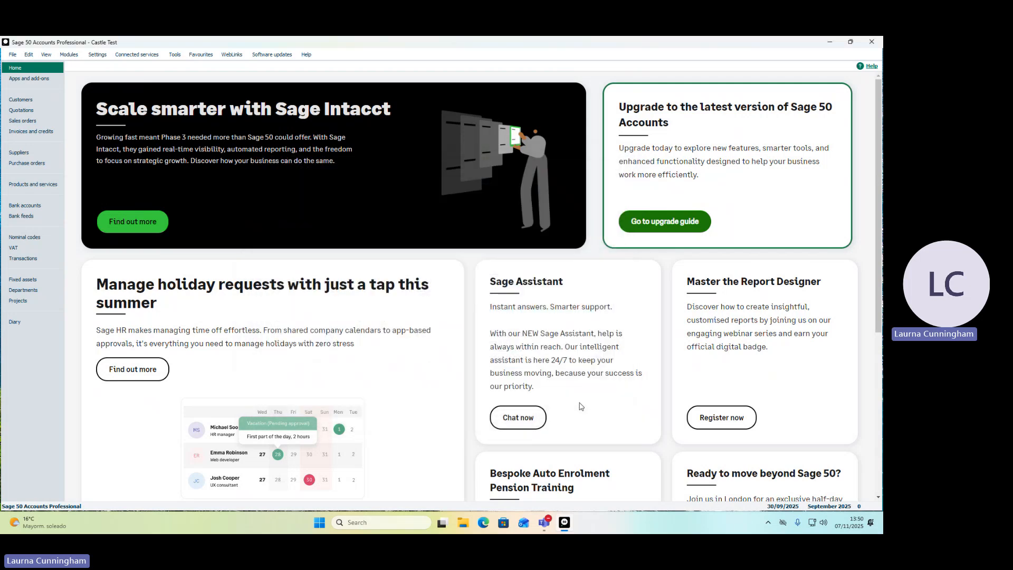
left_click(95, 56)
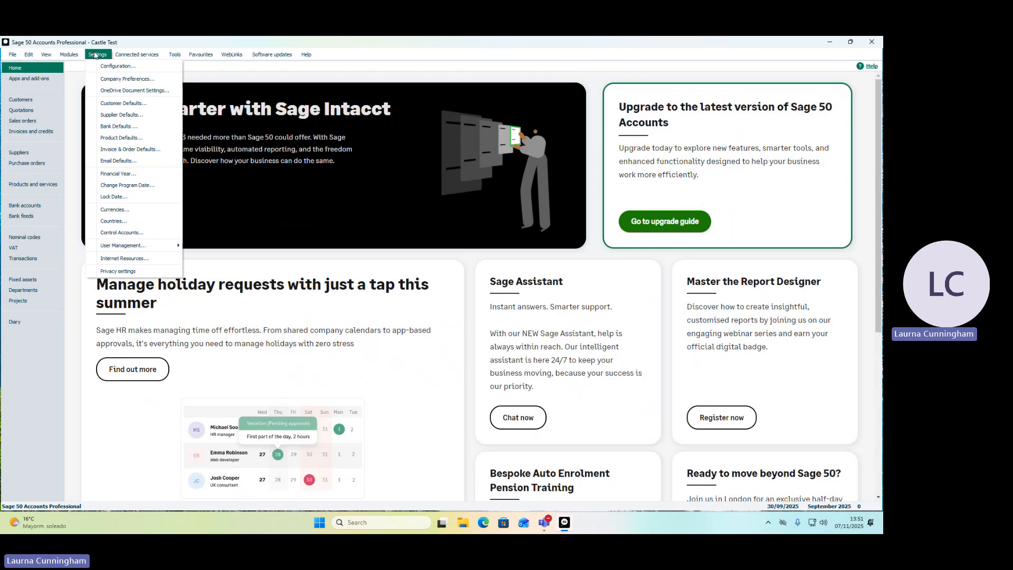
left_click(257, 83)
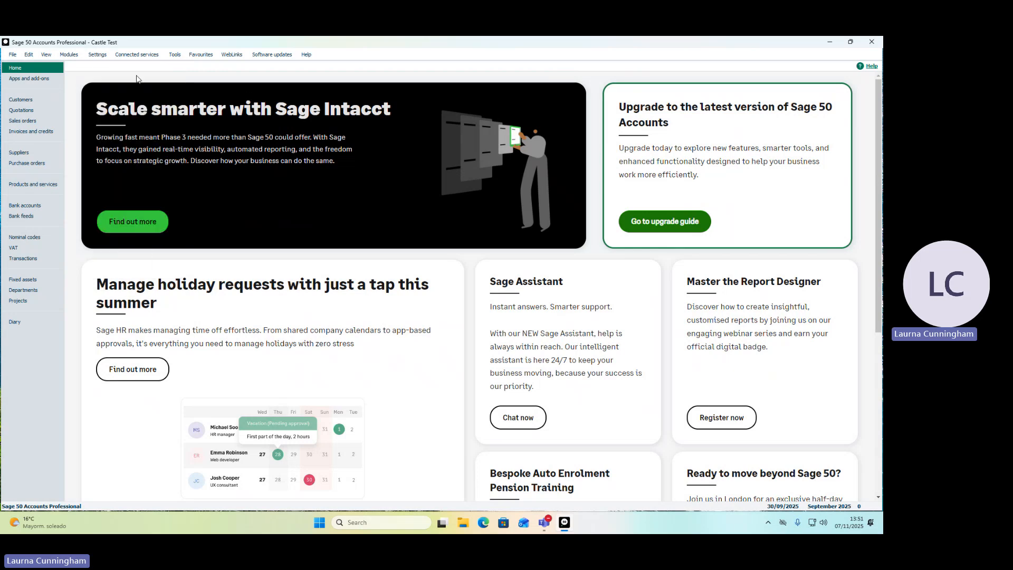
Start a new customer record with account code CS1 and company name Cash Sale.
left_click(21, 100)
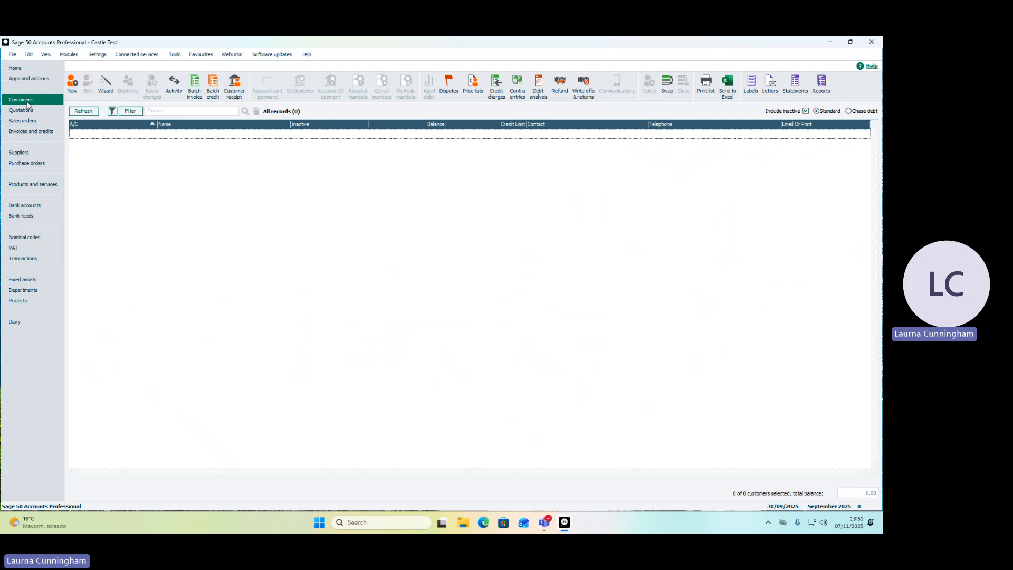
left_click(69, 57)
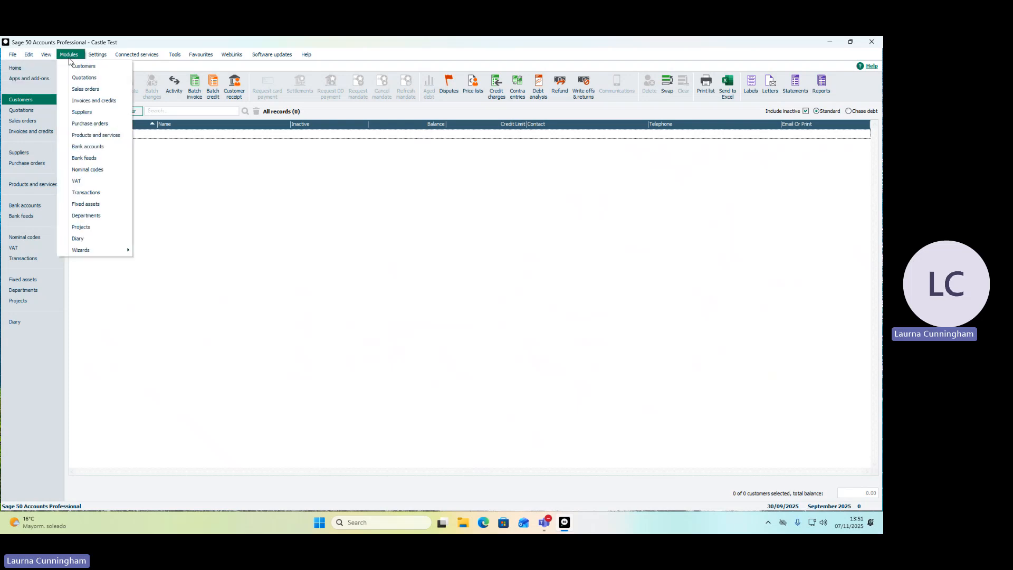
left_click(26, 102)
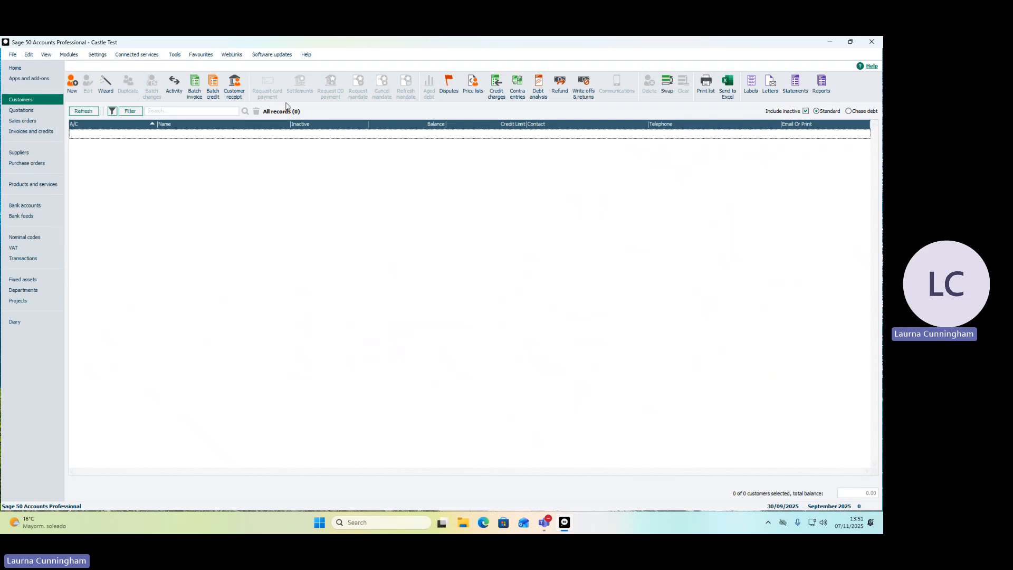
left_click(73, 85)
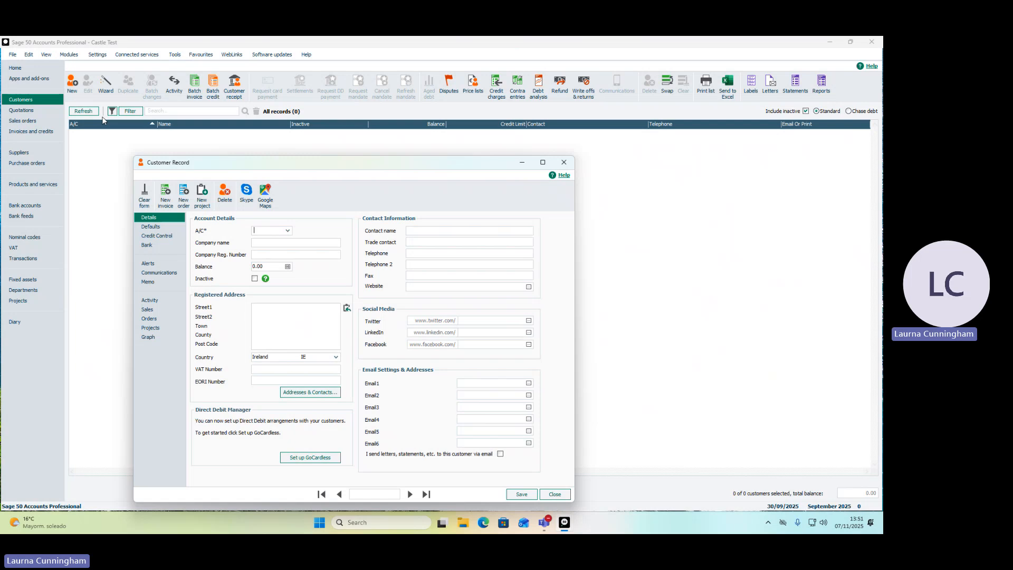
type("CS1")
key("Tab")
type("Cash Sa")
key("Tab")
key("Tab")
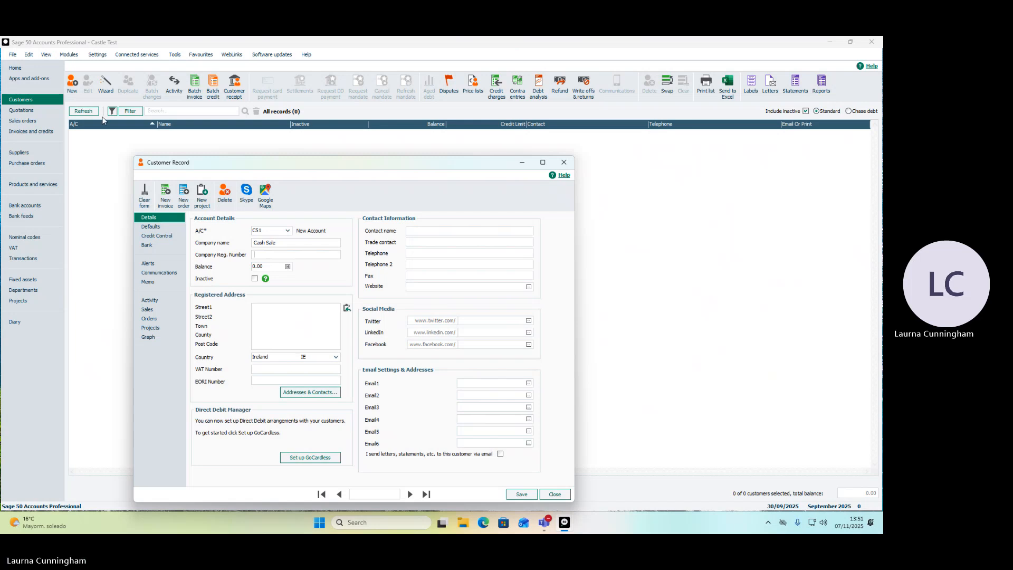
key("Tab")
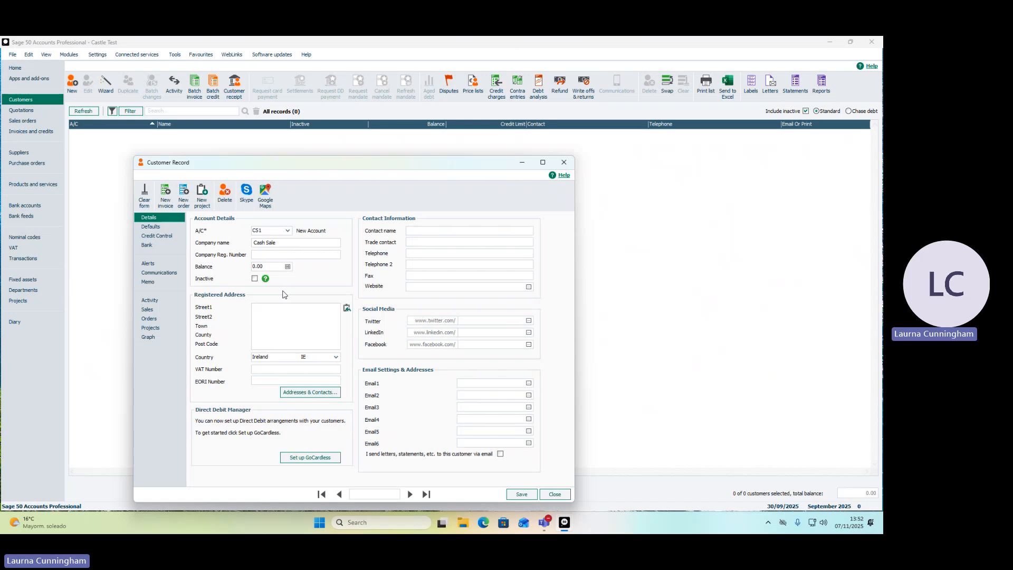
Mark the Cash Sale customer's credit terms as agreed and save the record.
left_click(168, 238)
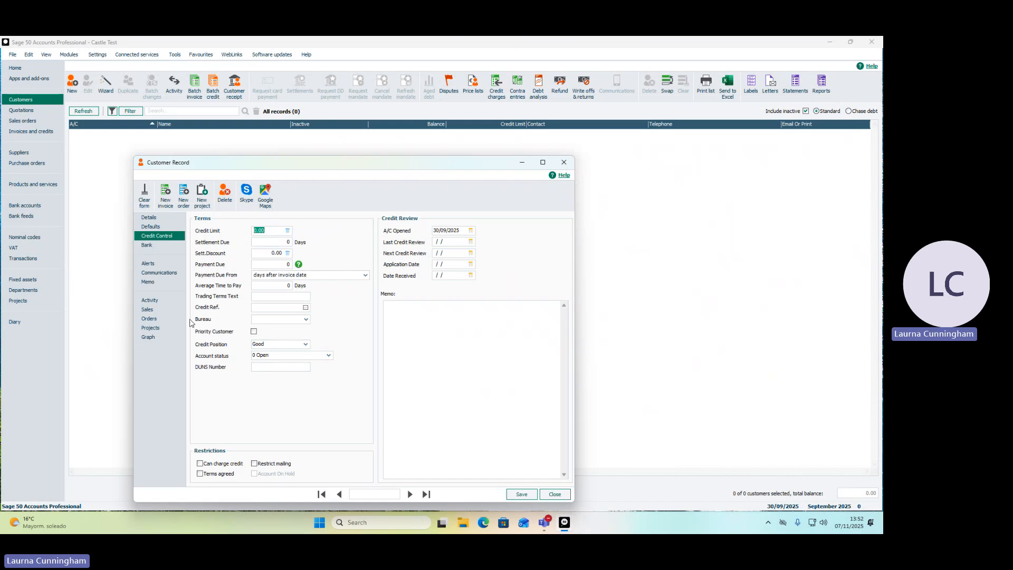
left_click(202, 475)
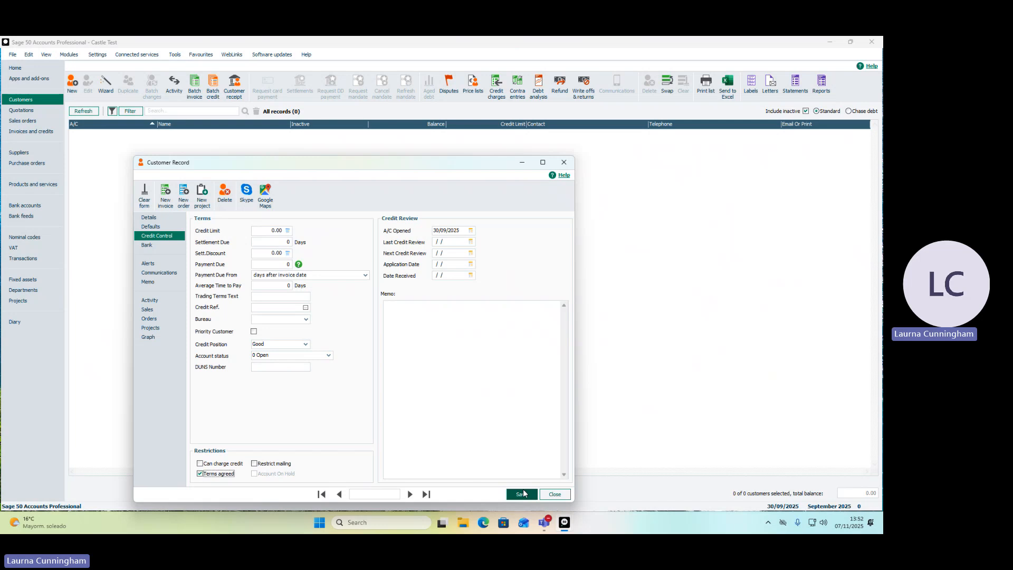
left_click(520, 498)
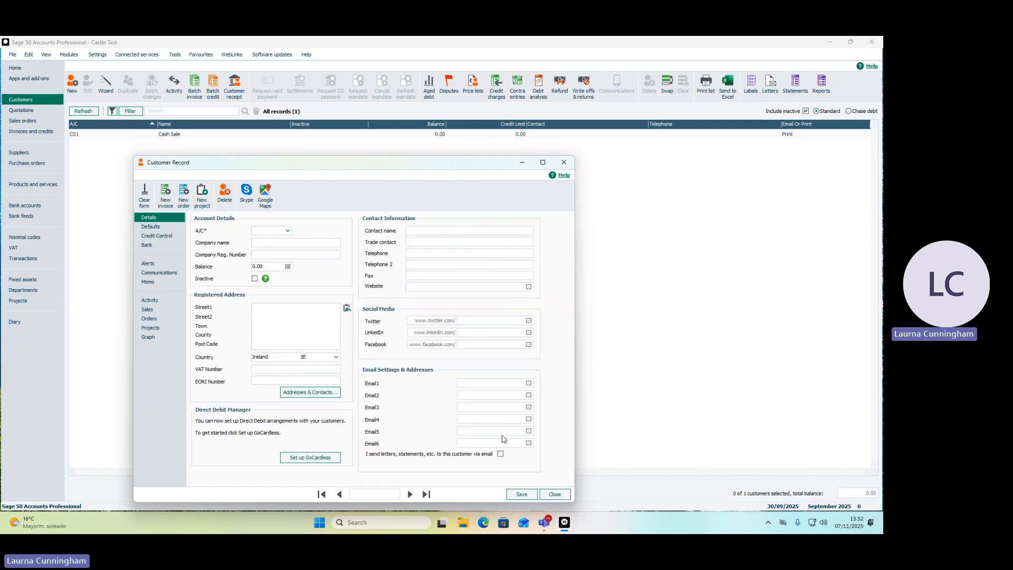
Enter account code LOE1 and company name Laois Offaly ETB in the blank customer record.
type("LOE1")
key("Tab")
type("Laois Offaly ETB")
key("Tab")
Fill in the street, town and county of the Laois Offaly ETB customer's registered address.
type("m")
type("Main S")
type("t")
key("Return")
type("Portl")
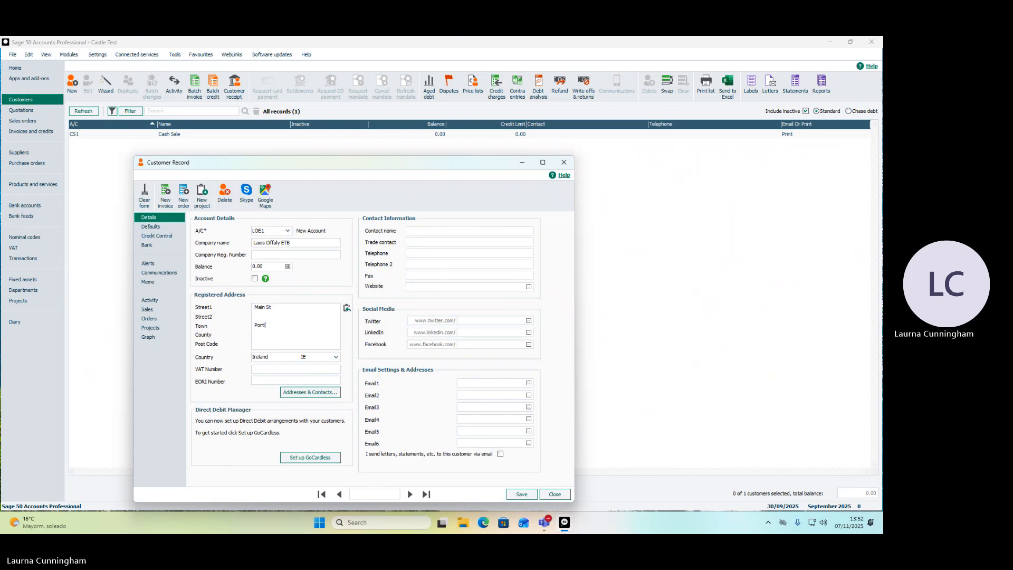
type("aoise Laois")
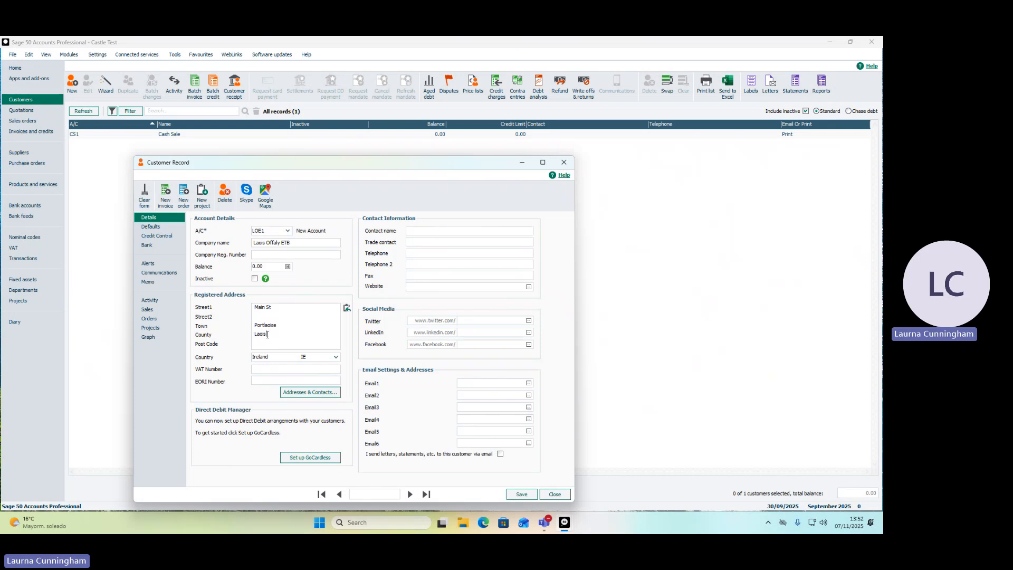
Mark terms as agreed for the Laois Offaly ETB customer, save the record and close the customer form.
left_click(171, 237)
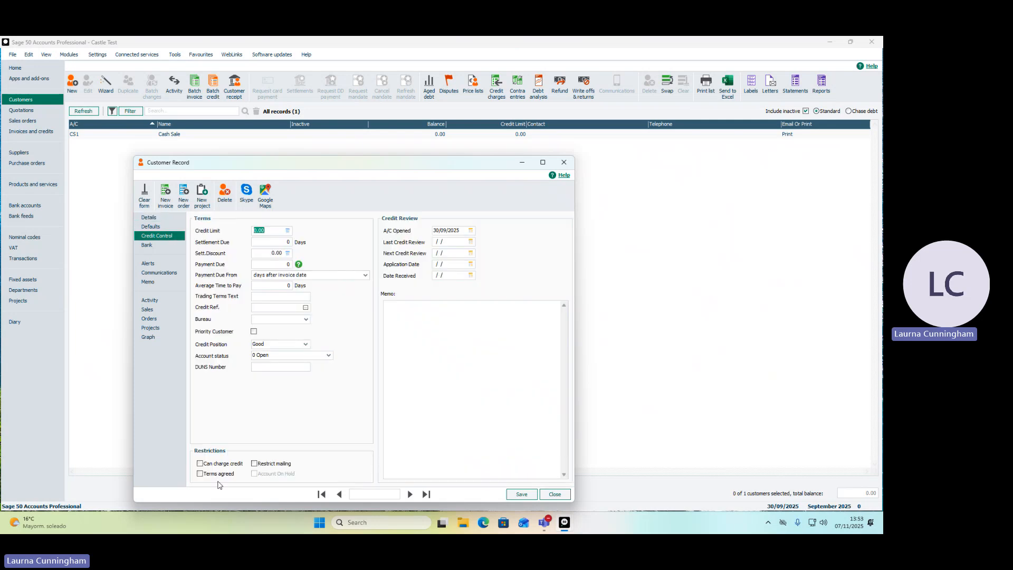
left_click(216, 474)
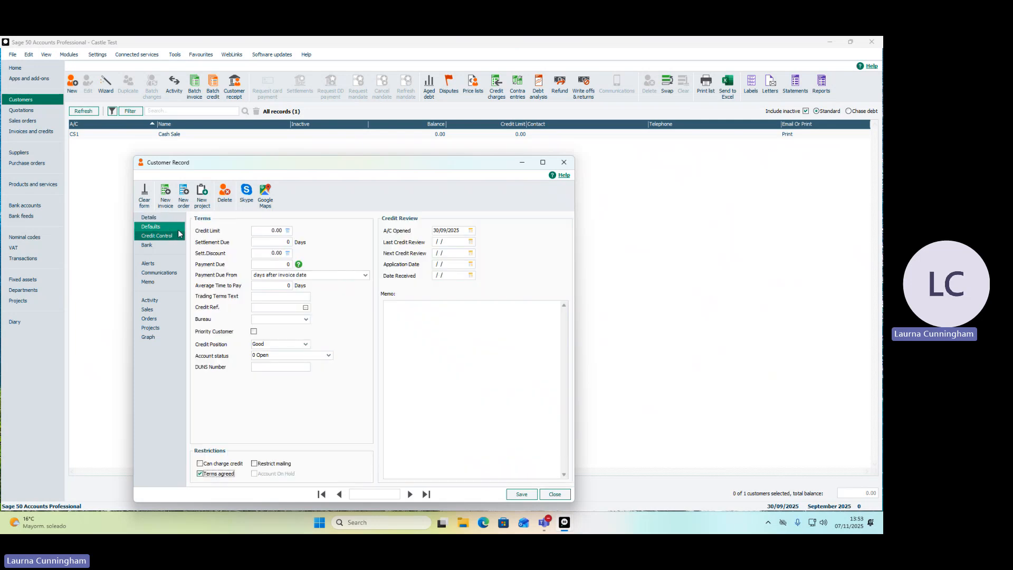
left_click(152, 218)
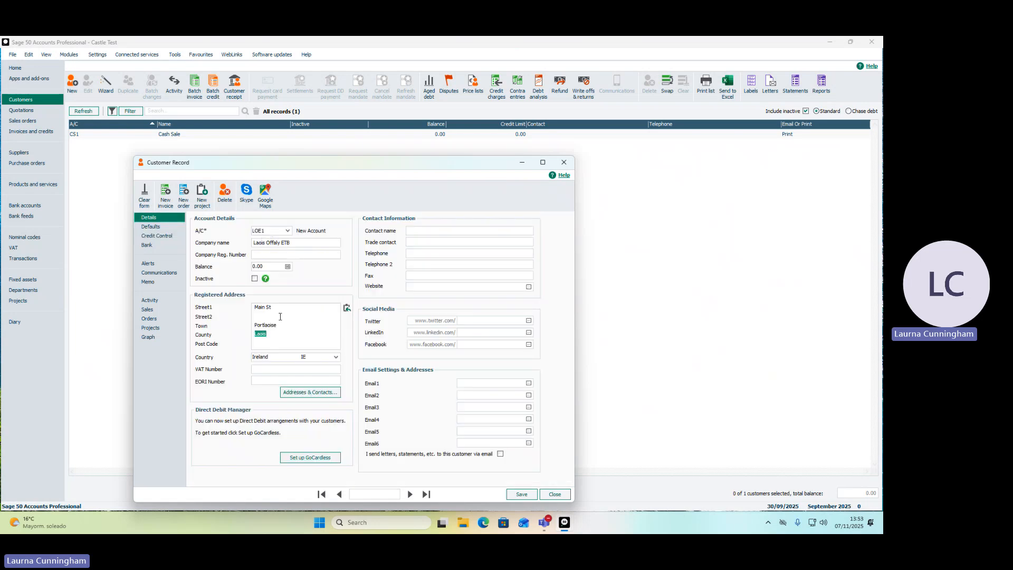
left_click(147, 237)
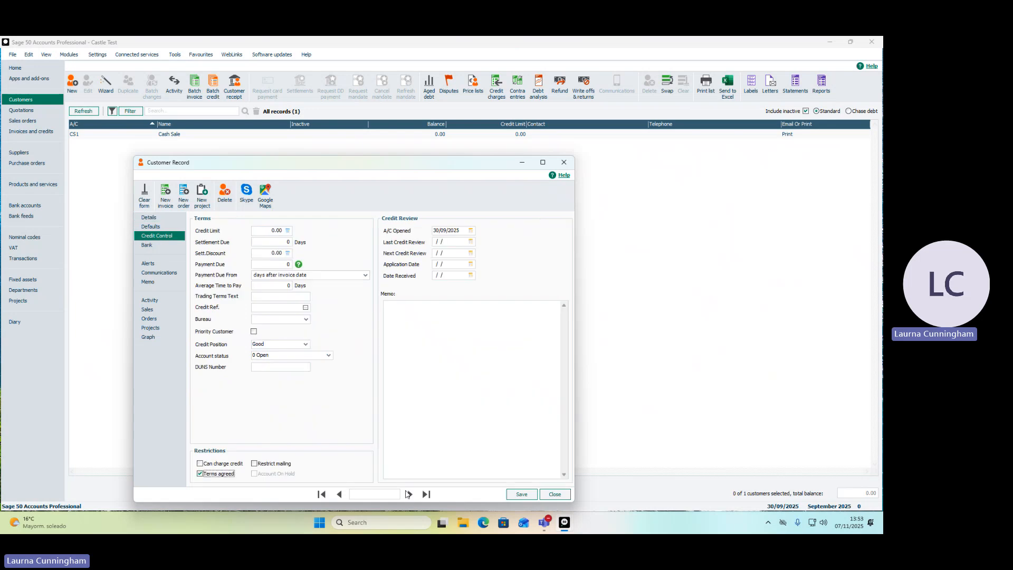
left_click(515, 495)
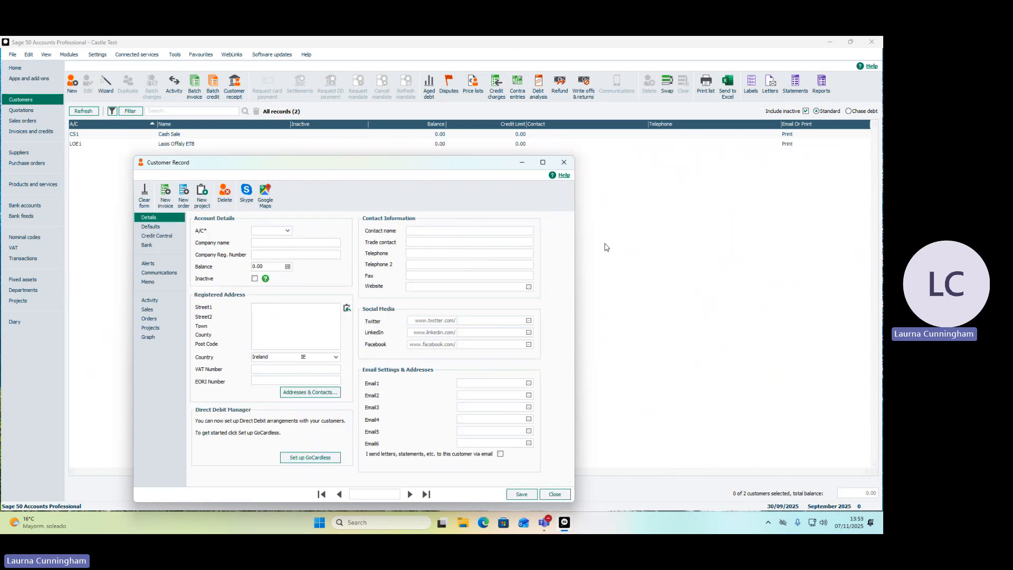
left_click(564, 162)
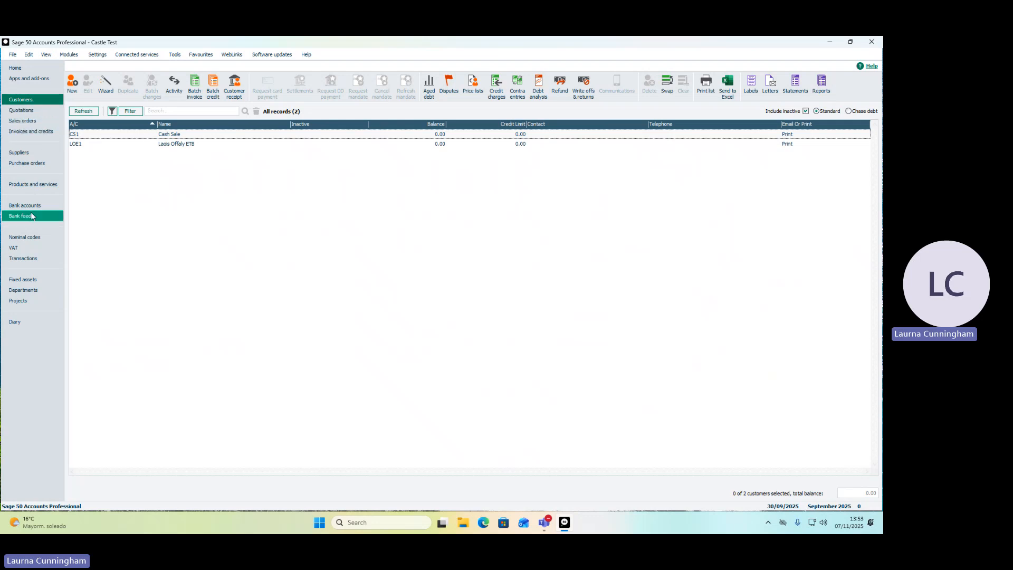
Start a new supplier record with ESB as both account code and company name.
left_click(25, 152)
left_click(73, 85)
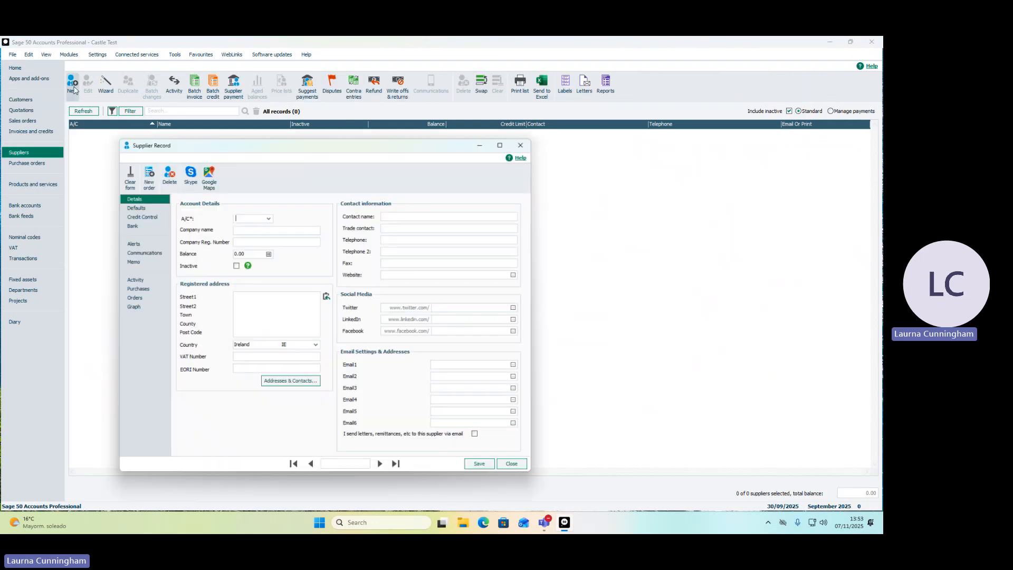
type("B")
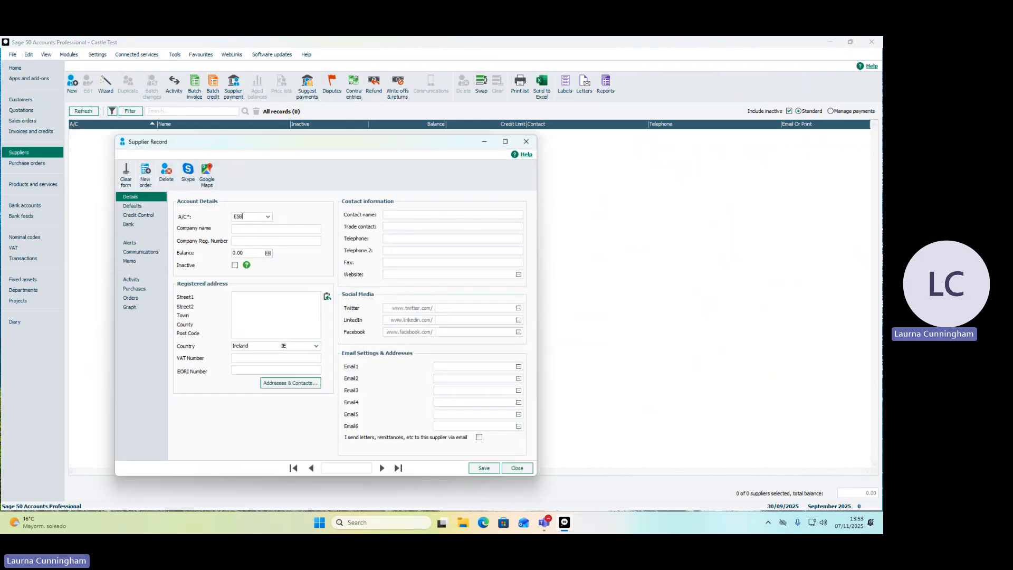
key("Tab")
type("ESB")
key("Tab")
key("Tab")
key("Tab")
key("Tab")
Fill in the street and town of the ESB supplier's registered address.
left_click(242, 296)
type("F")
type("itzwil")
type("liam Square  ")
type("Dublin 2")
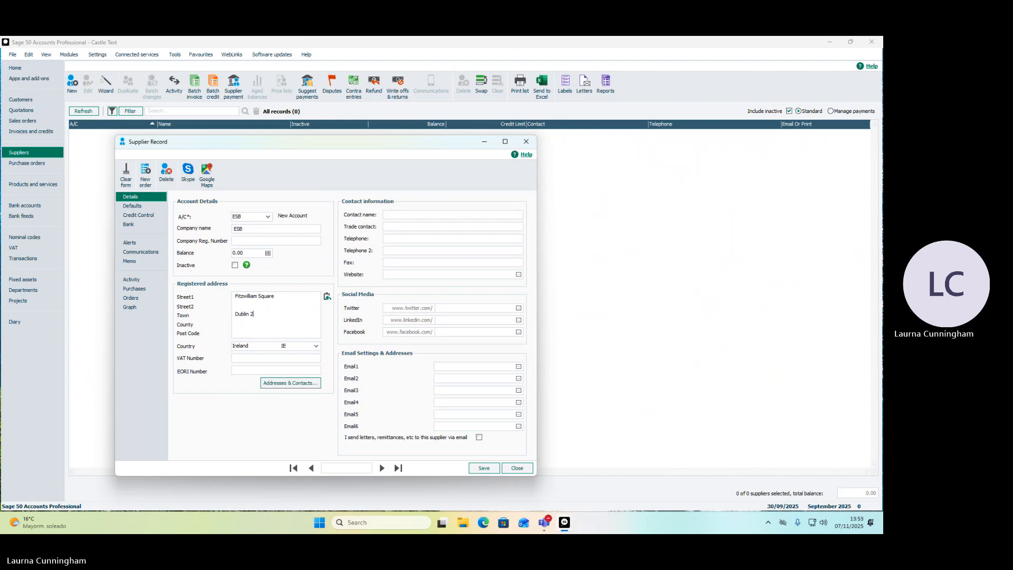
Mark the ESB supplier's credit terms as agreed and save the record.
left_click(158, 217)
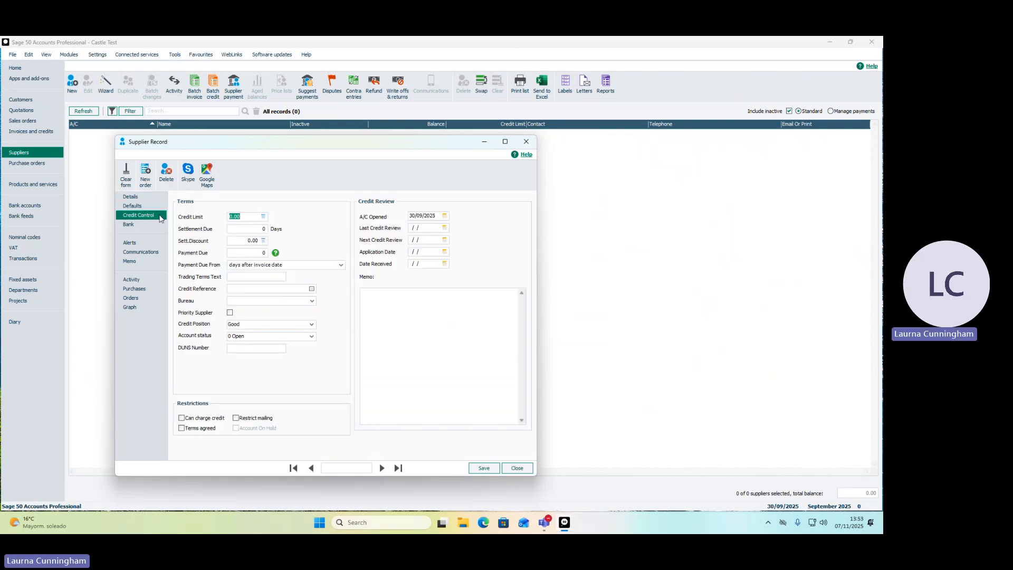
left_click(193, 429)
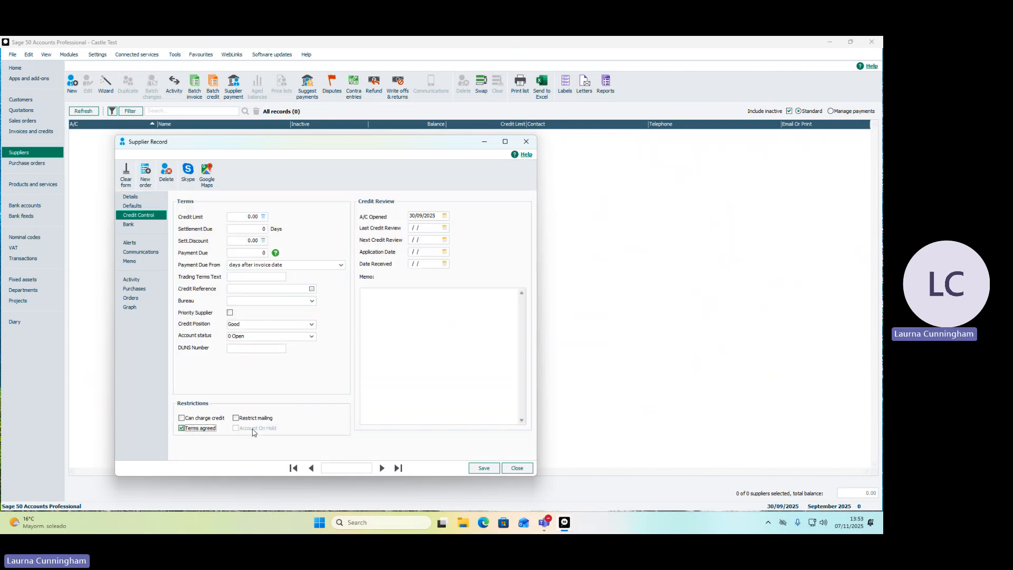
left_click(475, 472)
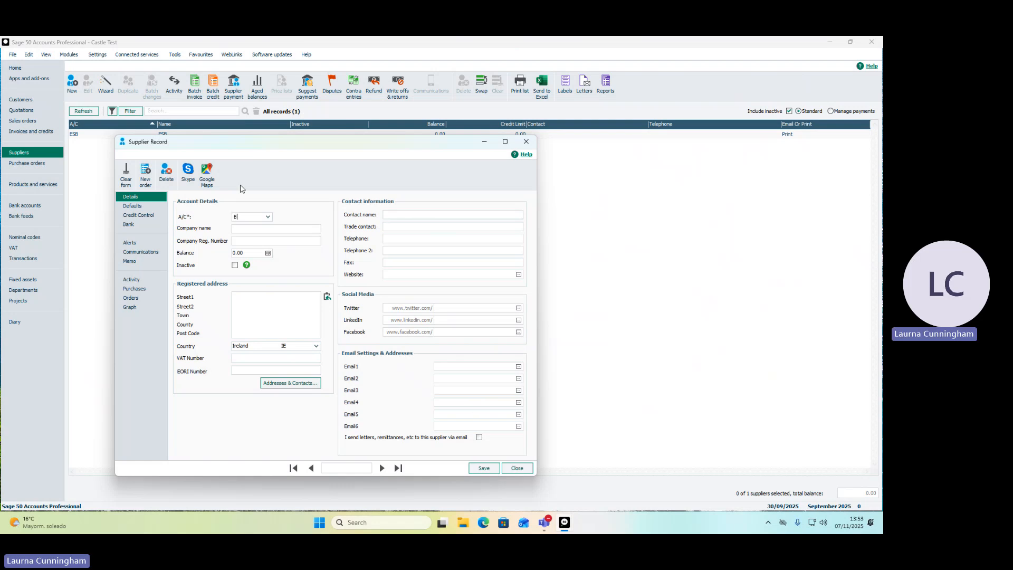
Enter account code BOB1 and company name Bob's Books in the blank supplier record.
type("B")
type("IB")
type("OB1")
key("Tab")
type("b")
type("Bob's Boo")
type("ks")
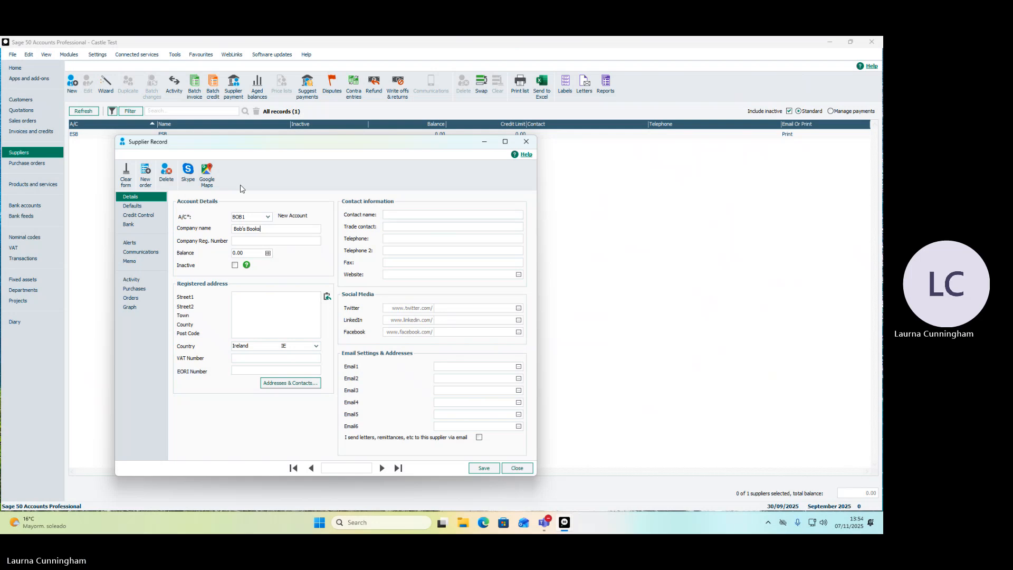
Fill in the street, town and county of the Bob's Books supplier's registered address.
left_click(236, 300)
type("Mai")
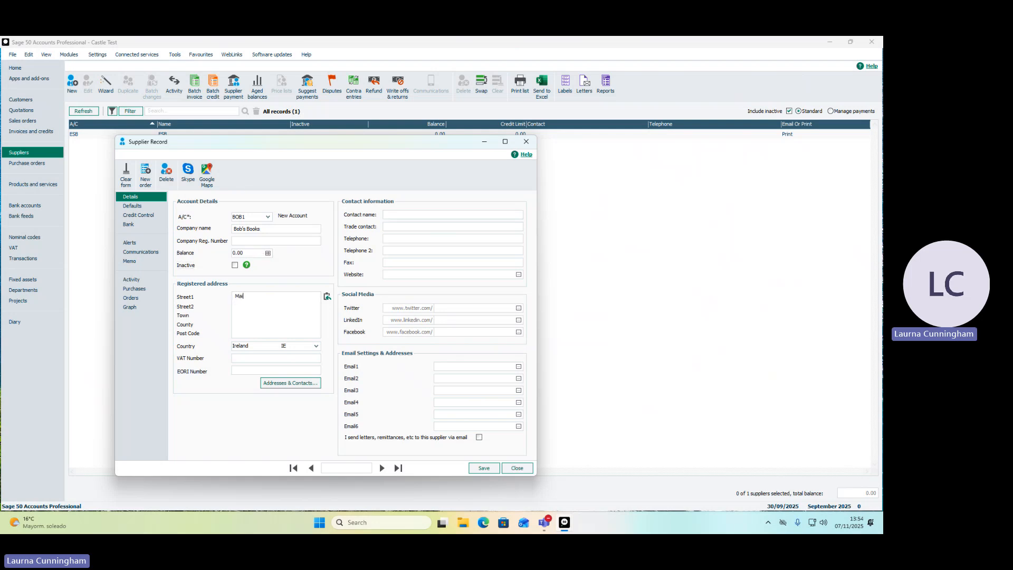
type("n St")
key("Return")
key("Return")
type("Tullamore Offaly")
Mark terms as agreed for the Bob's Books supplier, save the record and close the supplier form.
left_click(154, 215)
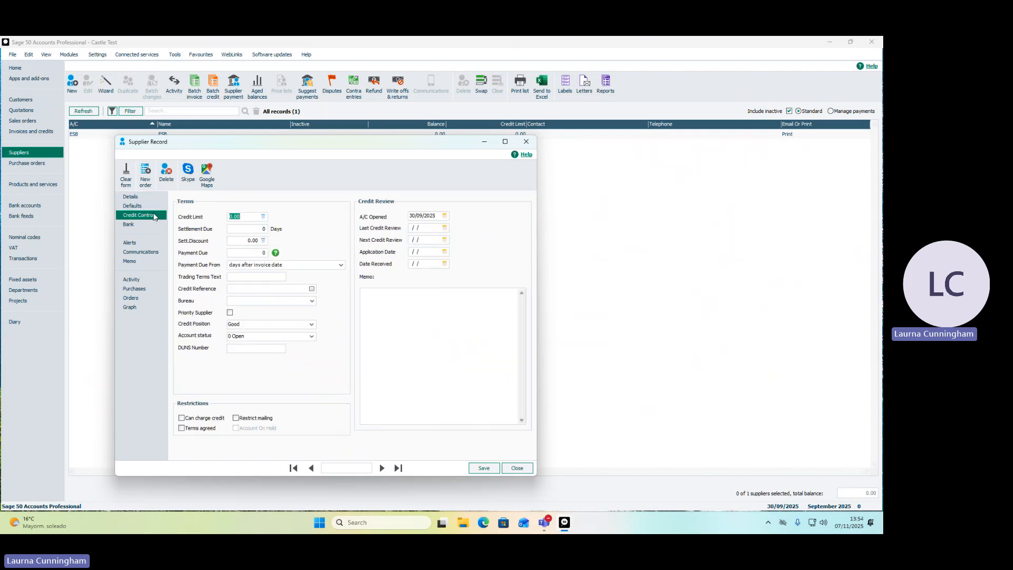
left_click(201, 428)
left_click(474, 472)
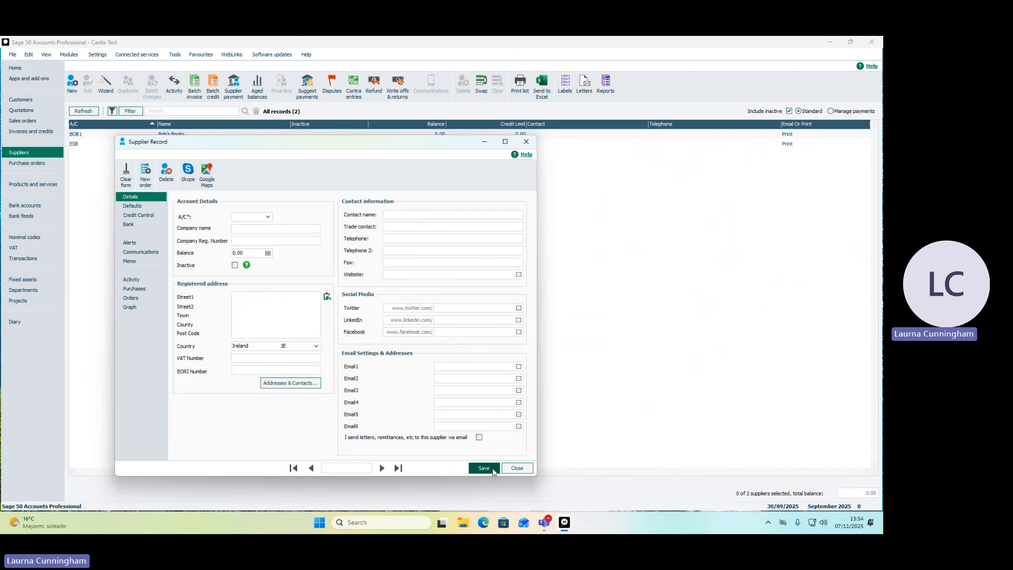
left_click(517, 468)
Reopen the ESB supplier record to check its terms agreed setting under credit control, and close it.
double_click(131, 144)
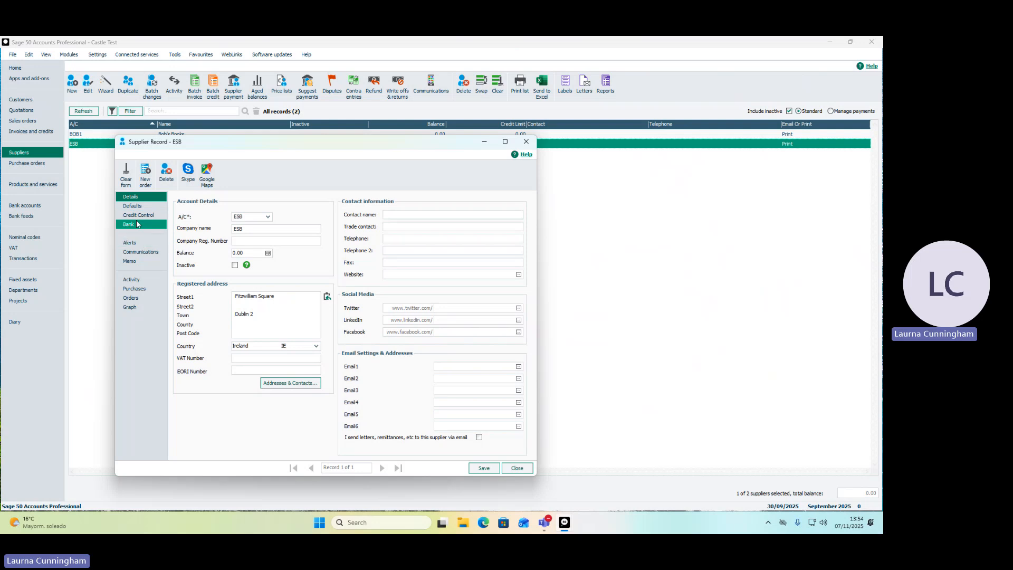
left_click(138, 217)
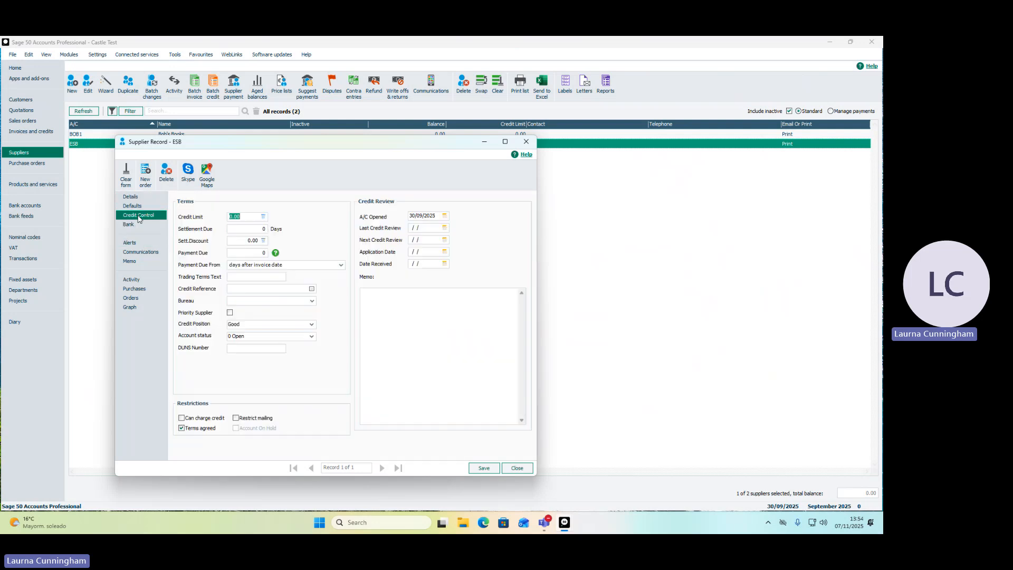
left_click(527, 141)
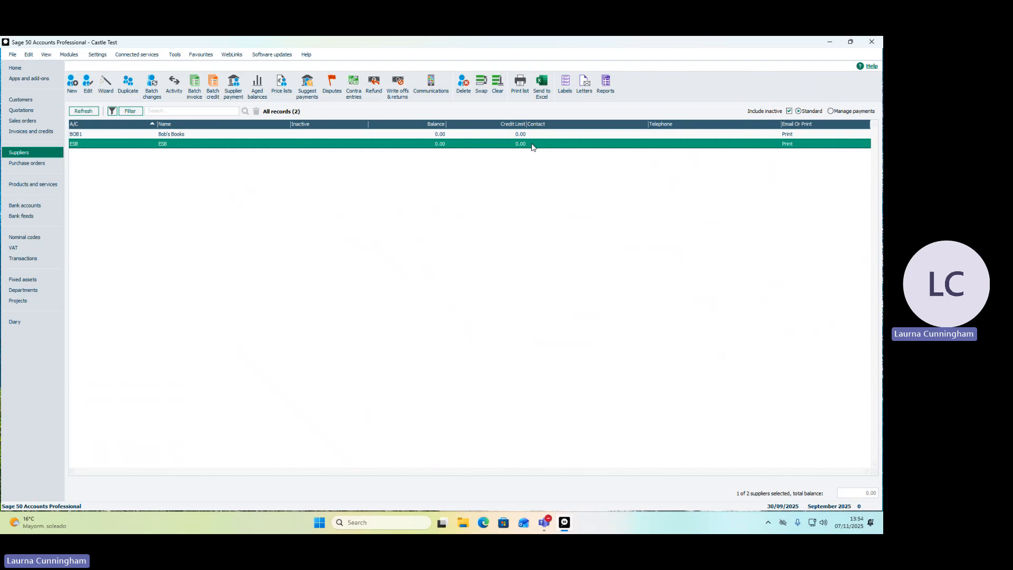
Start a new product record and enter BOOK1 as its product code, leaving the item type as Stock Item.
left_click(53, 191)
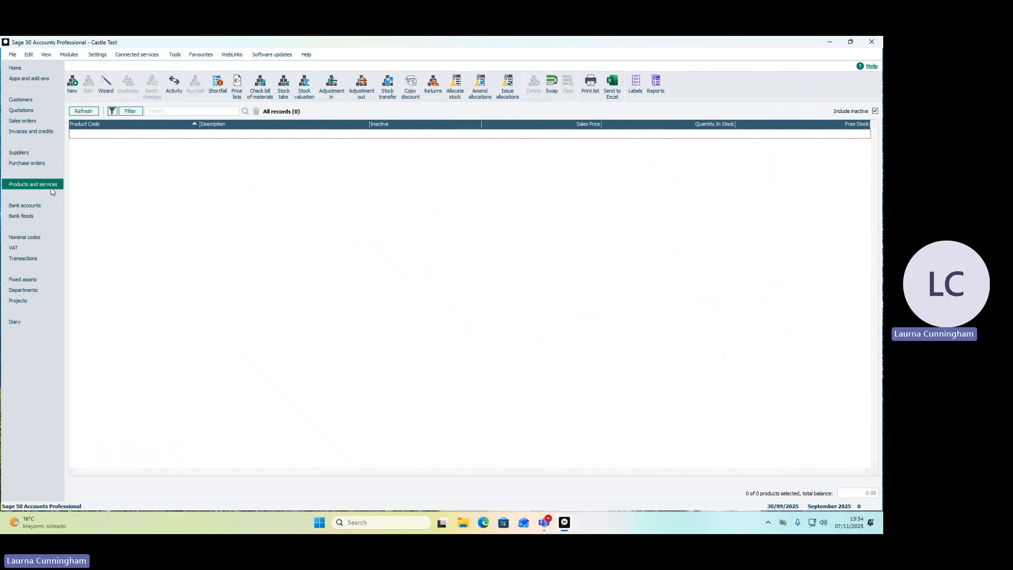
left_click(72, 83)
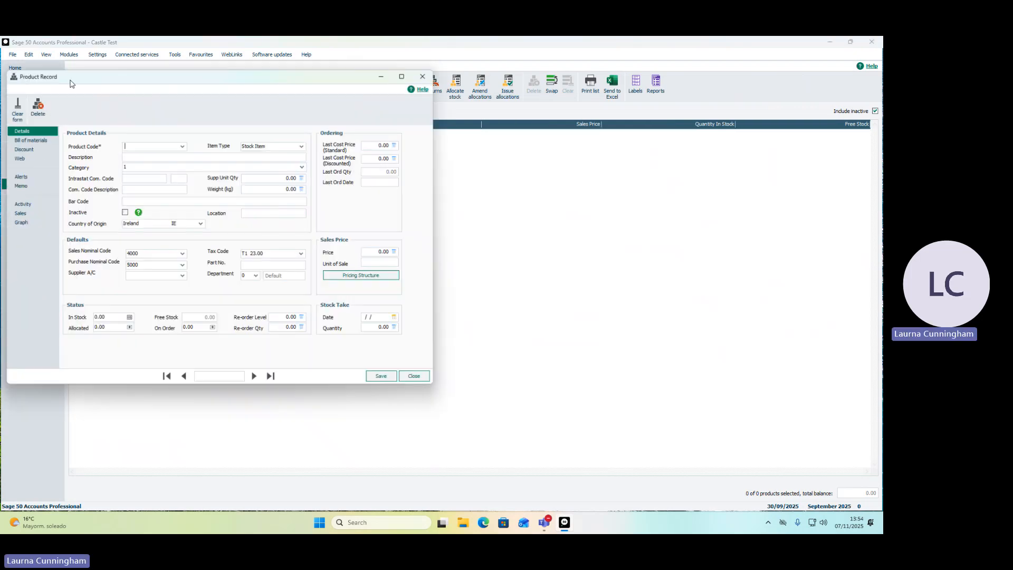
left_click_drag(133, 70, 314, 104)
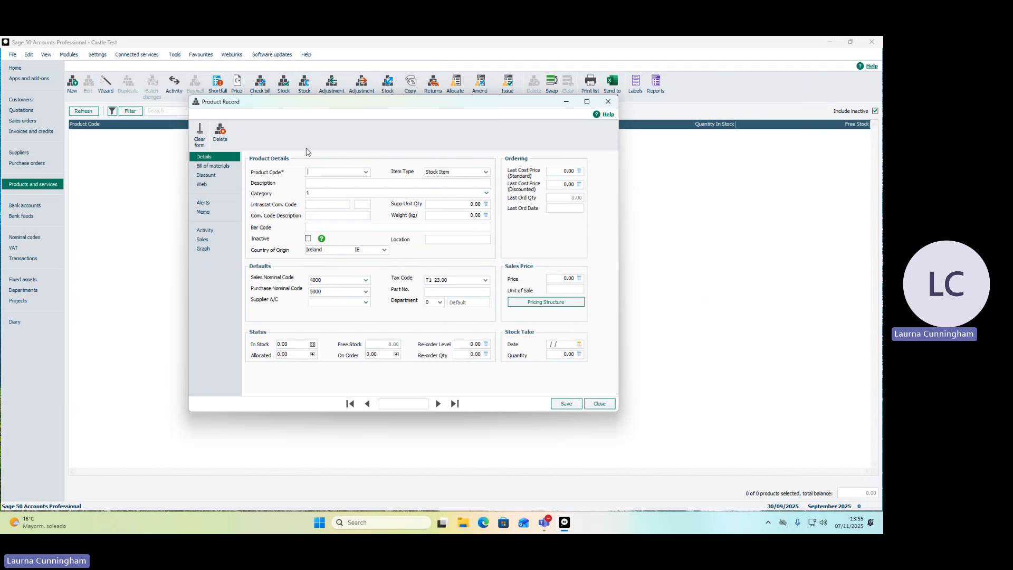
type("N")
type("OOK")
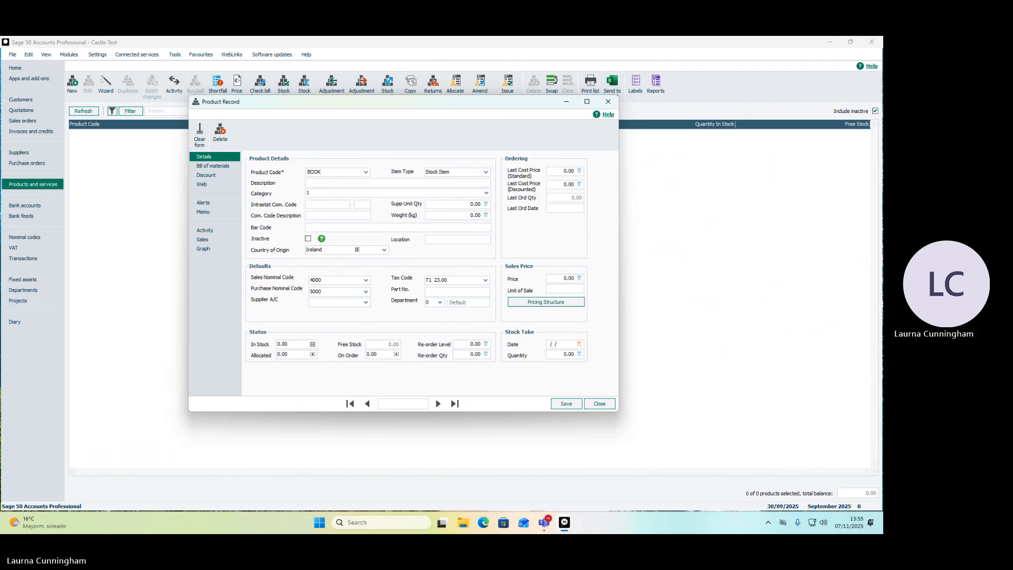
type("1")
key("Tab")
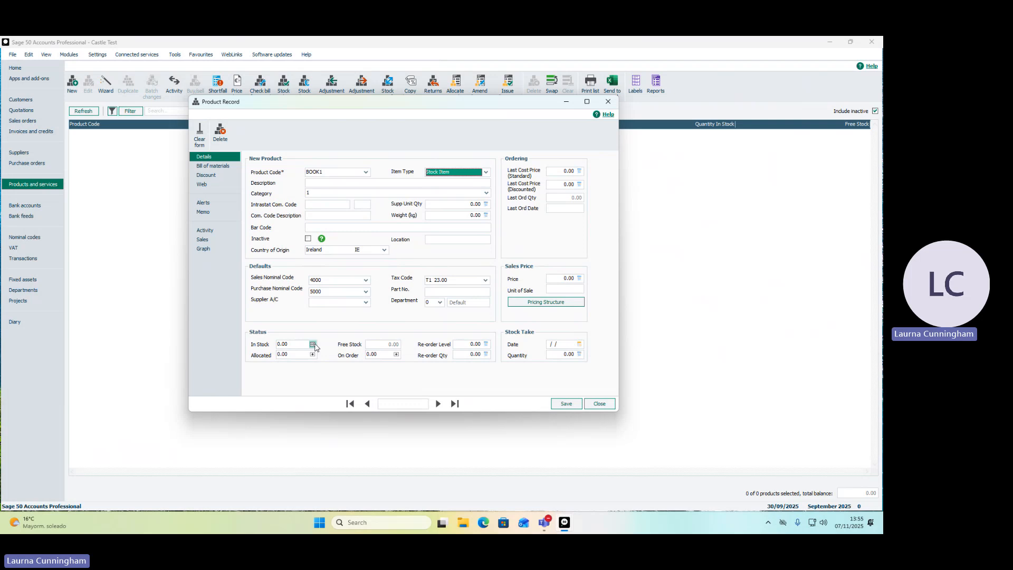
Enter the description "Book1 - History of Clara" for product BOOK1.
left_click(317, 183)
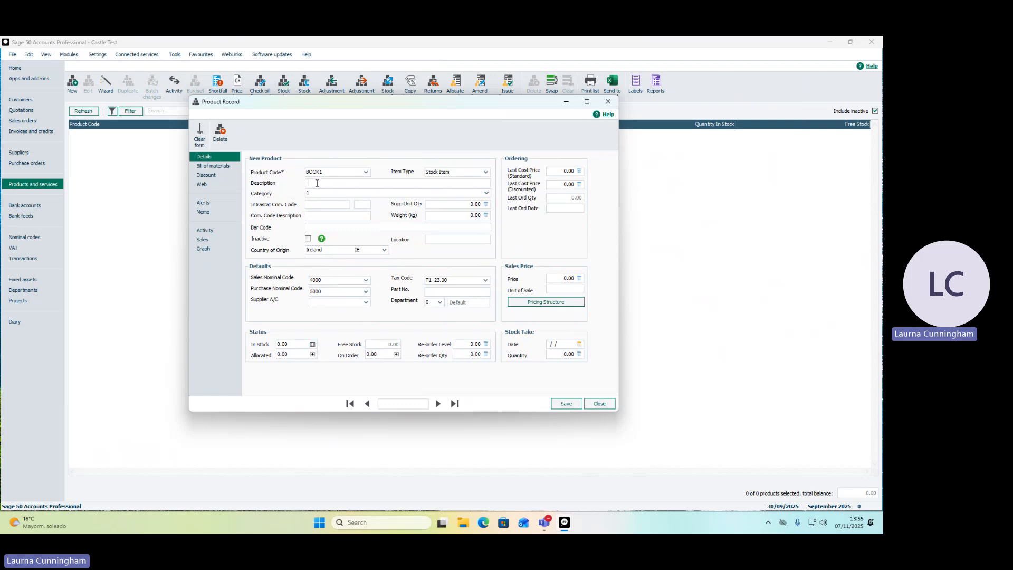
type("Book1 - History of Clara")
Confirm sales nominal code 4000 for product BOOK1 and set its sales price to 16.00.
left_click(366, 282)
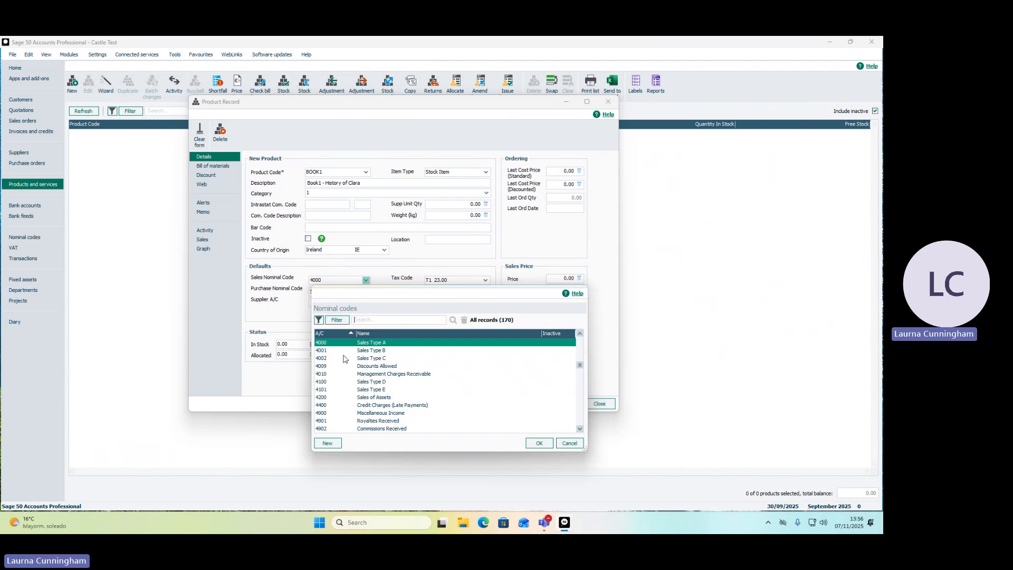
left_click(547, 445)
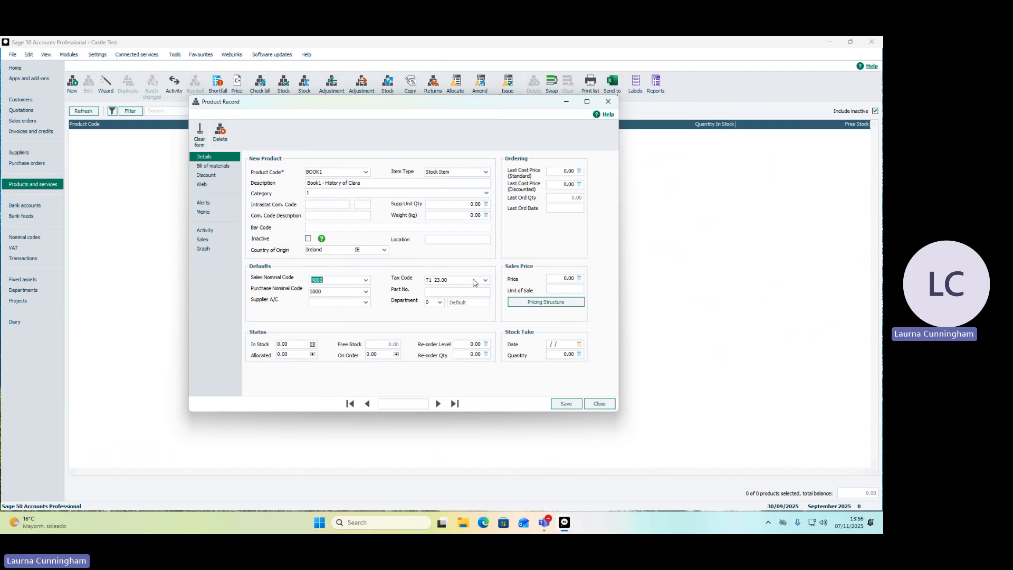
left_click(566, 276)
left_click_drag(566, 276, 548, 275)
type("16.00")
Record an opening stock quantity of 2000 dated 30/09/2025 for BOOK1, then save and close the product record.
left_click(312, 345)
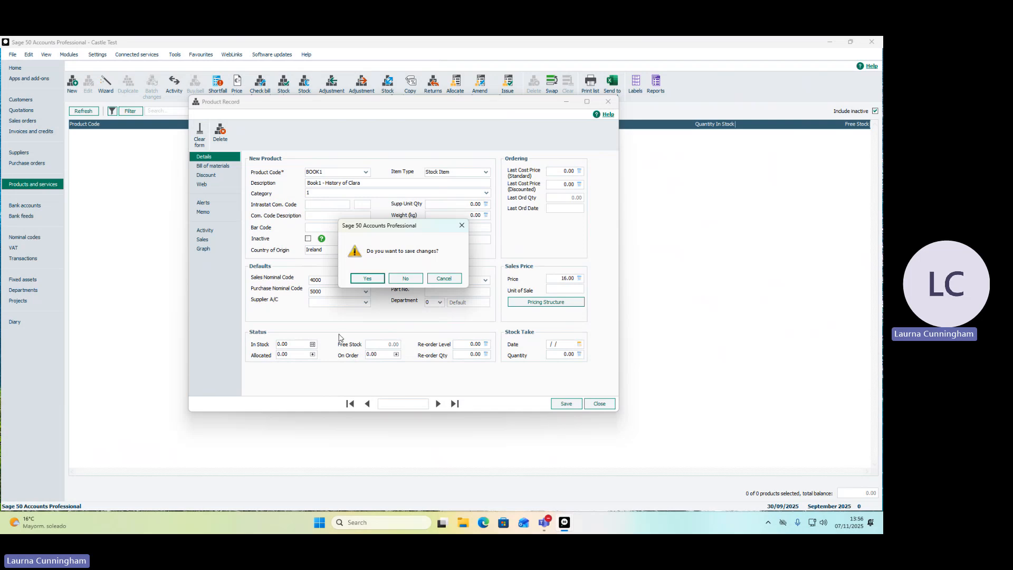
left_click(369, 279)
type("2000")
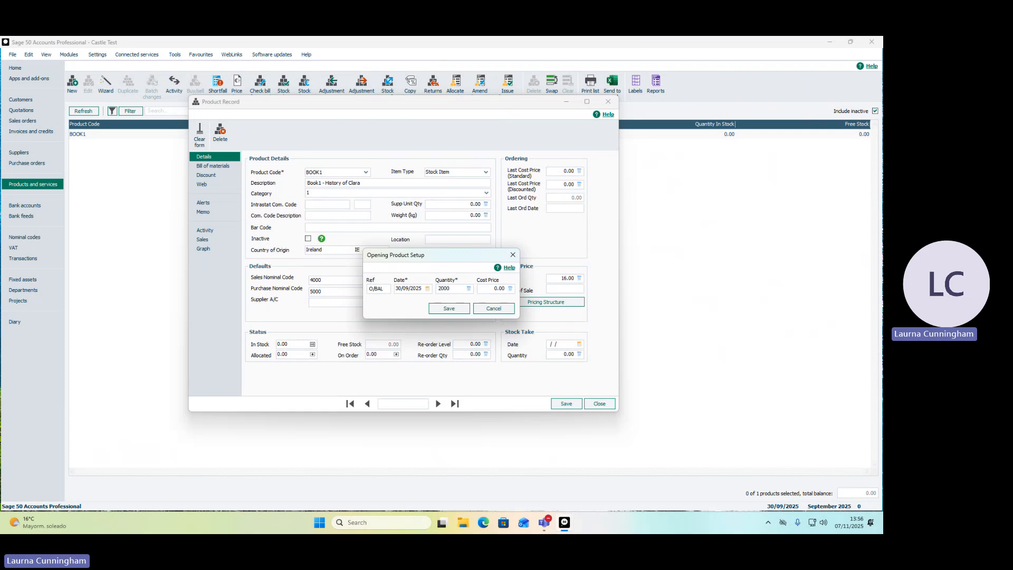
left_click(447, 309)
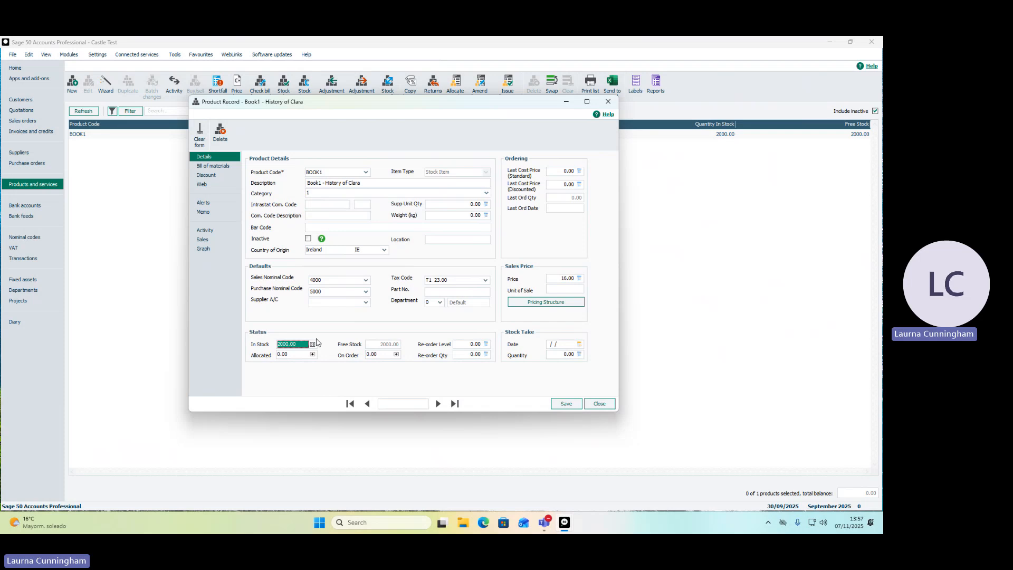
left_click(564, 405)
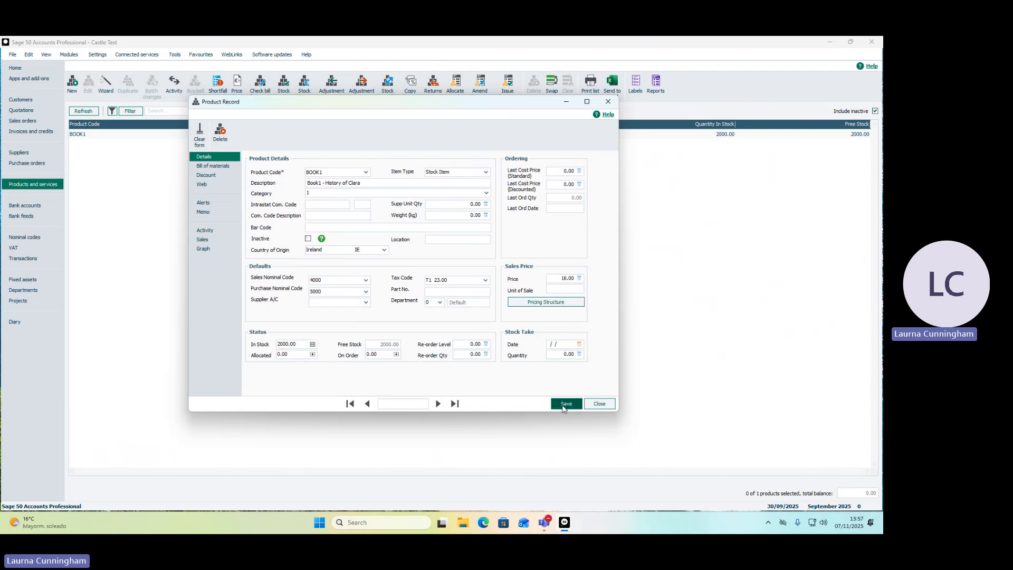
left_click(602, 404)
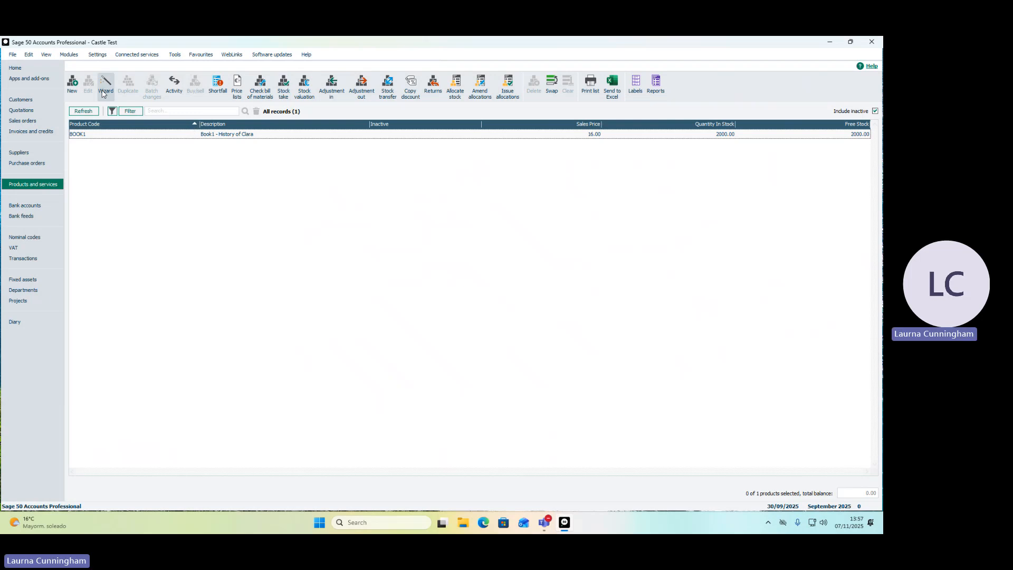
Start another product record with product code TR01 and item type Non-Stock.
left_click(73, 84)
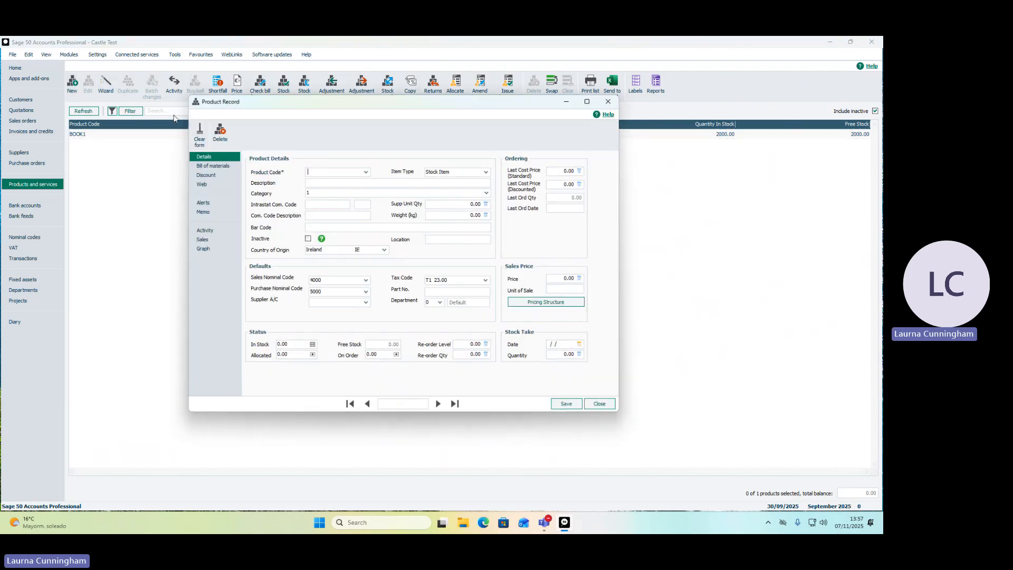
type("TR01")
left_click(487, 172)
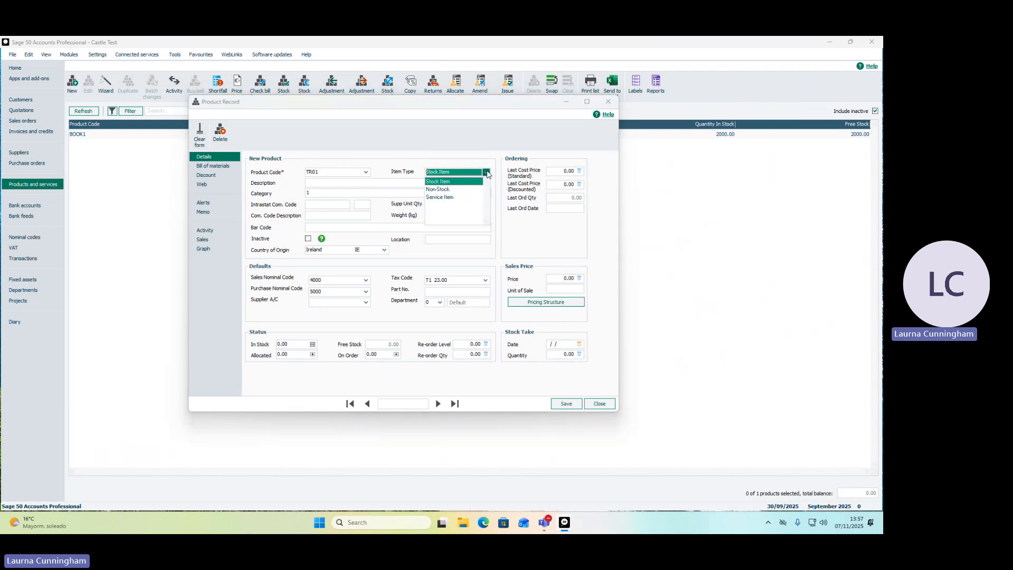
left_click(446, 190)
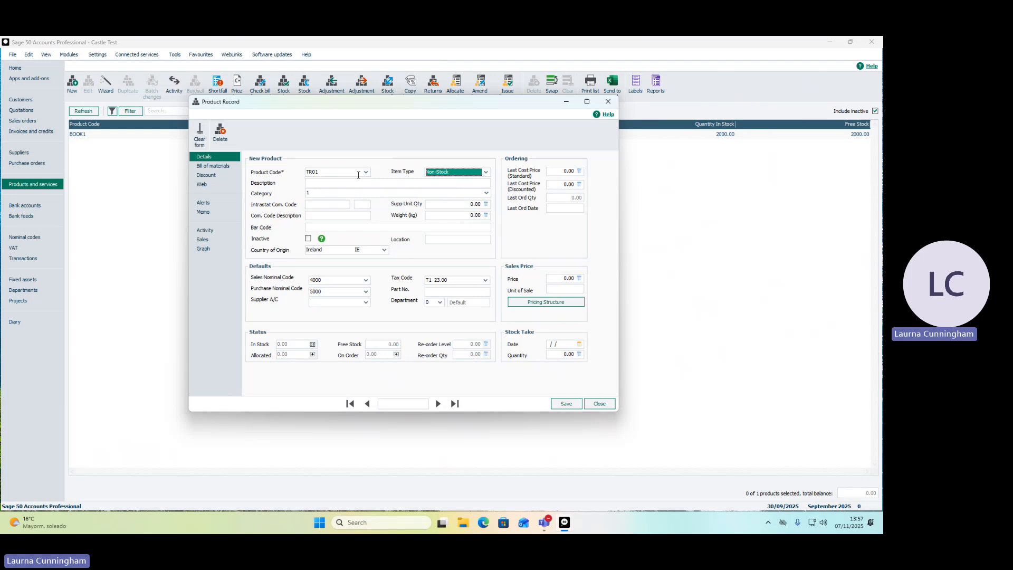
Describe product TR01 as Training and assign it sales nominal code 4001.
left_click(328, 182)
type("Training")
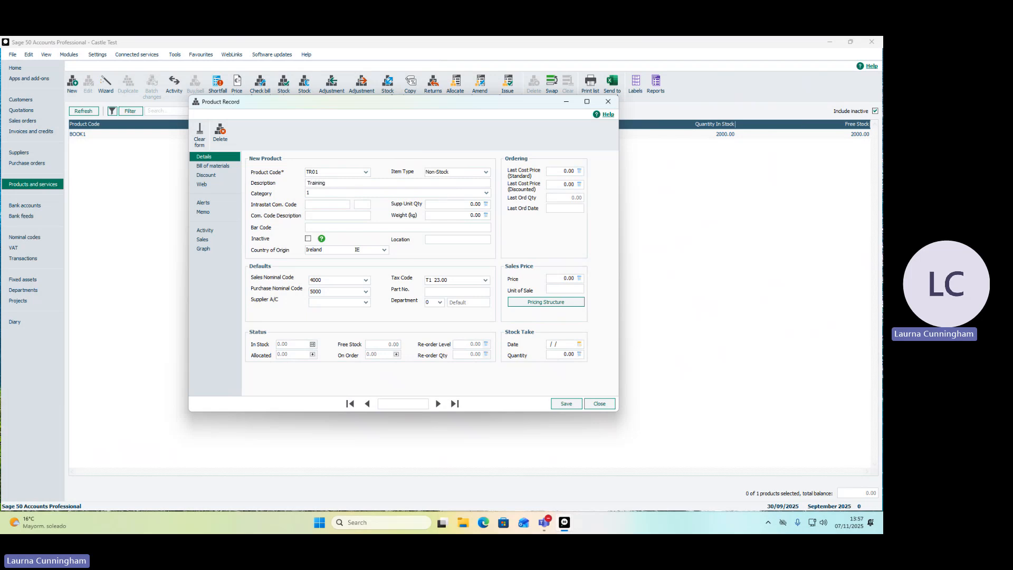
left_click(365, 280)
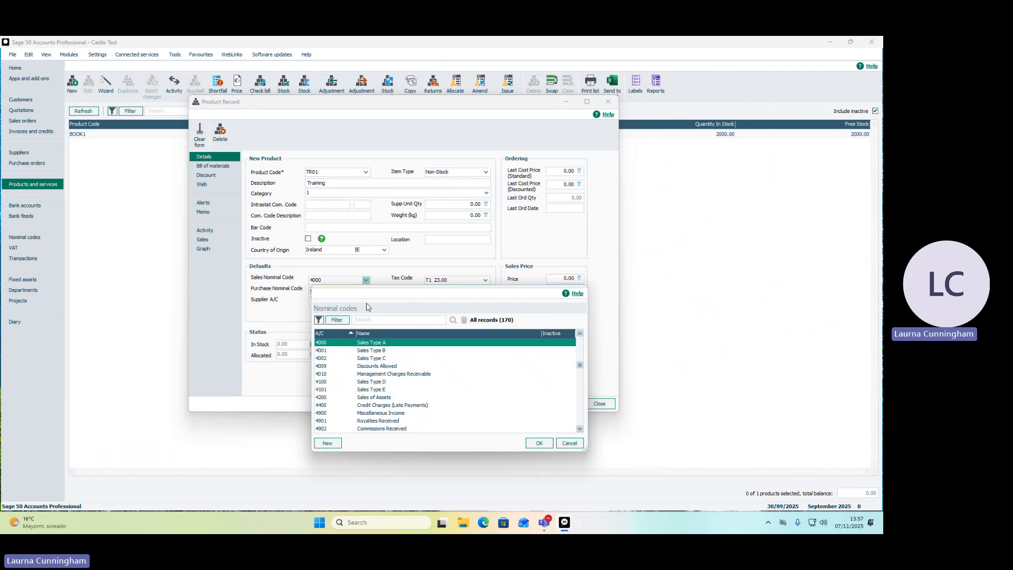
left_click(358, 352)
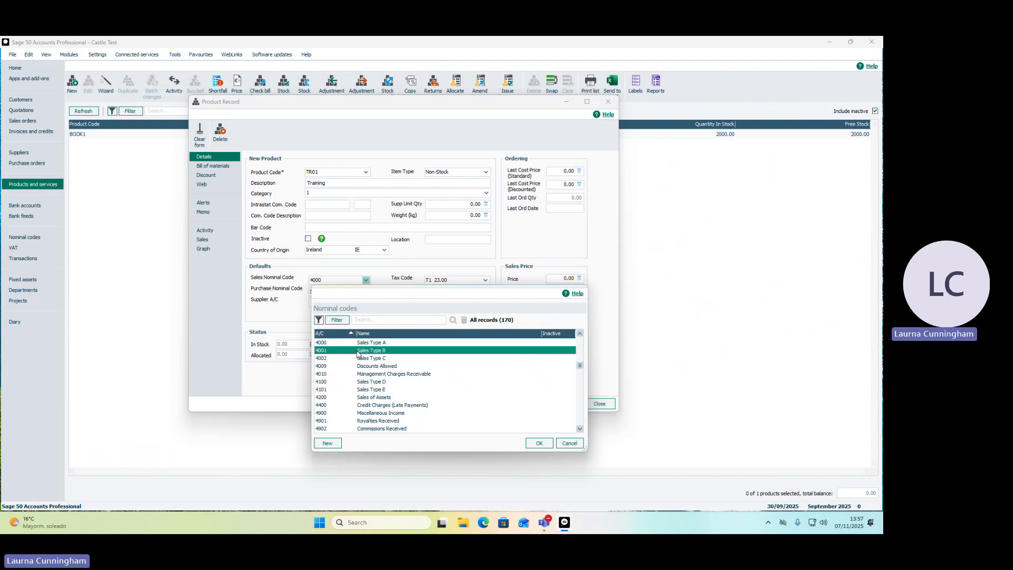
left_click(538, 444)
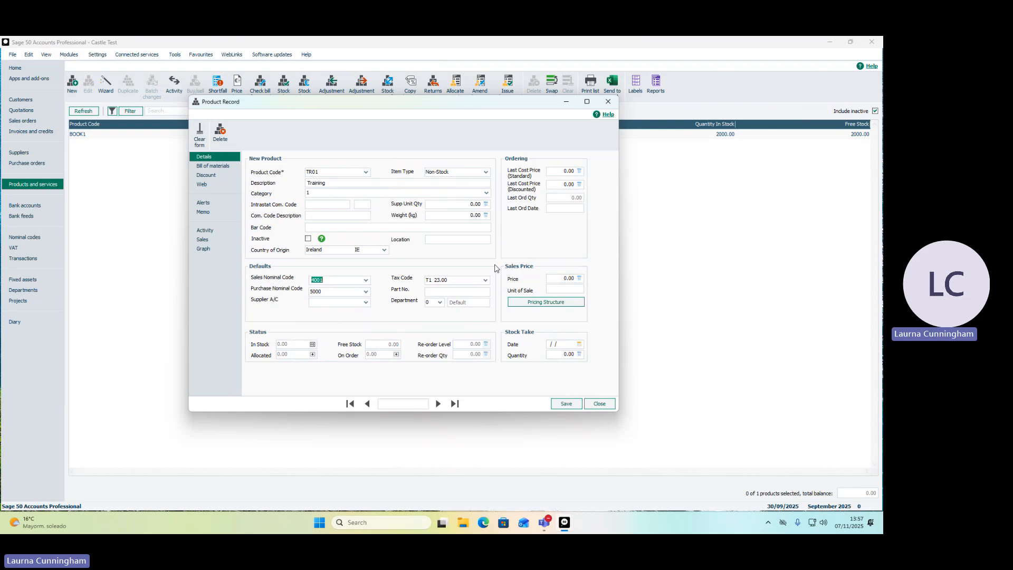
Set the Training product's tax code to T3 13.50 and its sales price to 150.00, then save and close the record.
left_click(486, 280)
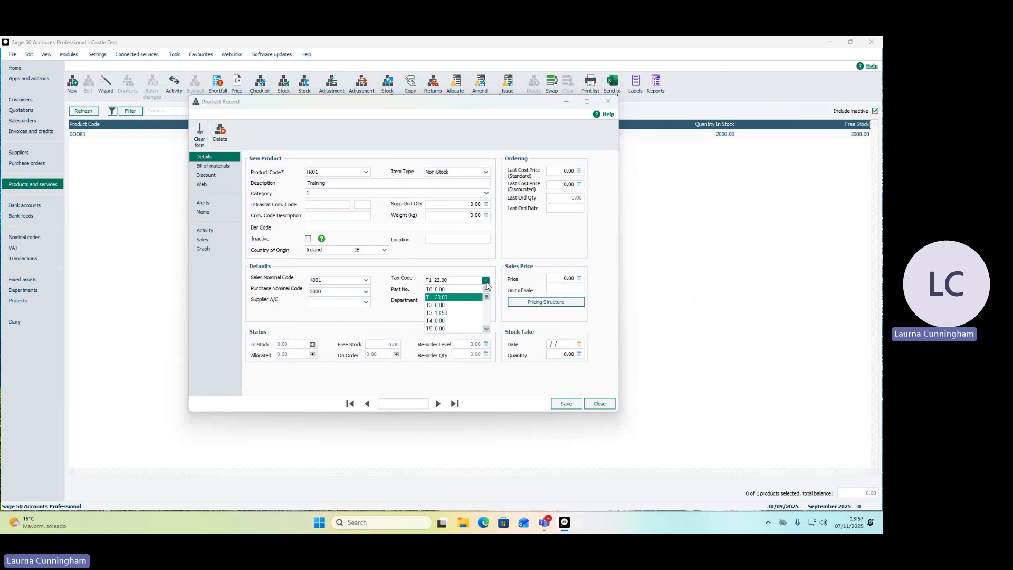
left_click(447, 314)
left_click(568, 280)
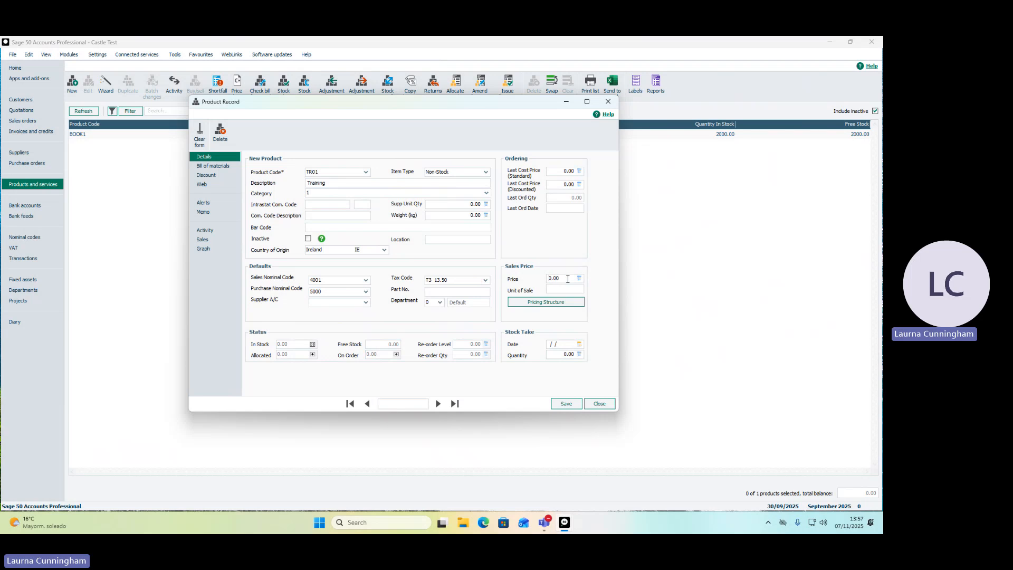
type("15")
key("Tab")
left_click(577, 405)
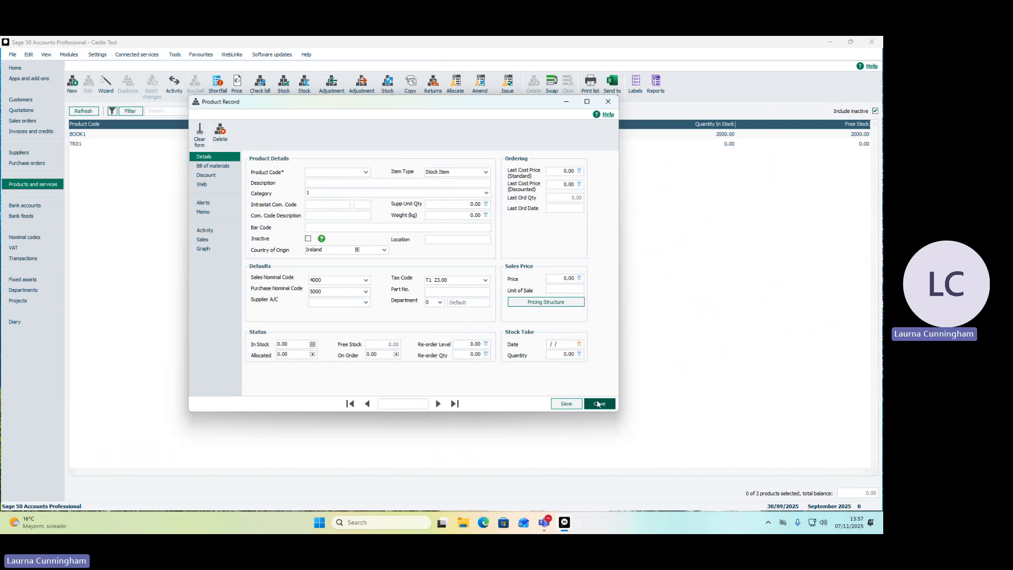
left_click(599, 404)
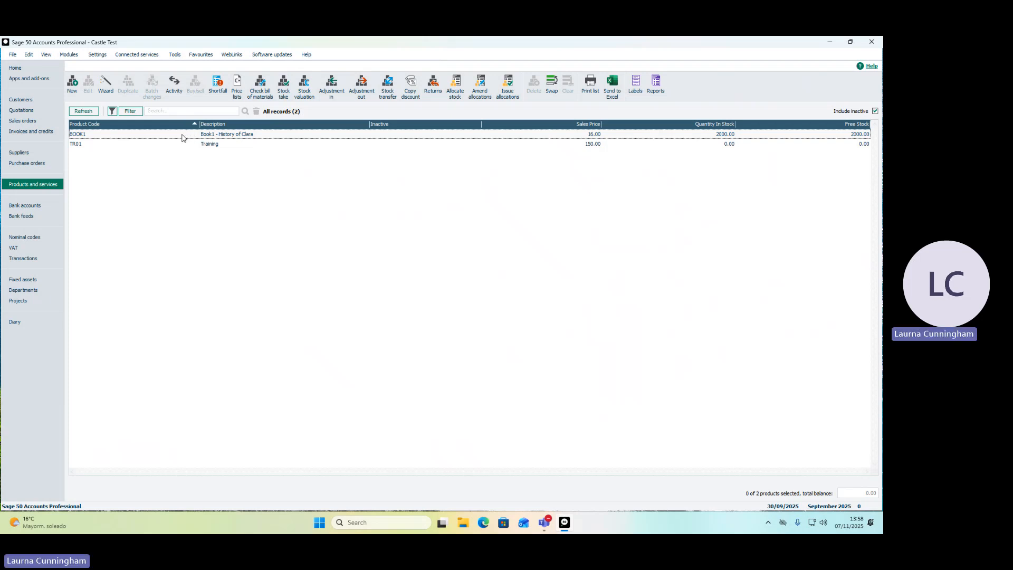
Open the nominal codes and expand Total Sales and its Product Sales group to view the sales codes.
left_click(182, 137)
left_click(180, 144)
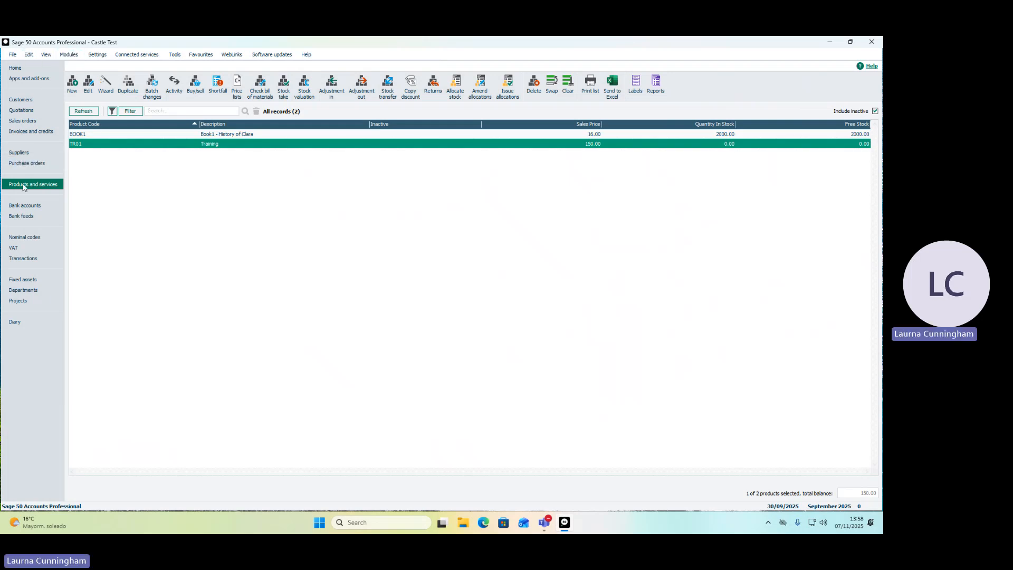
left_click(25, 238)
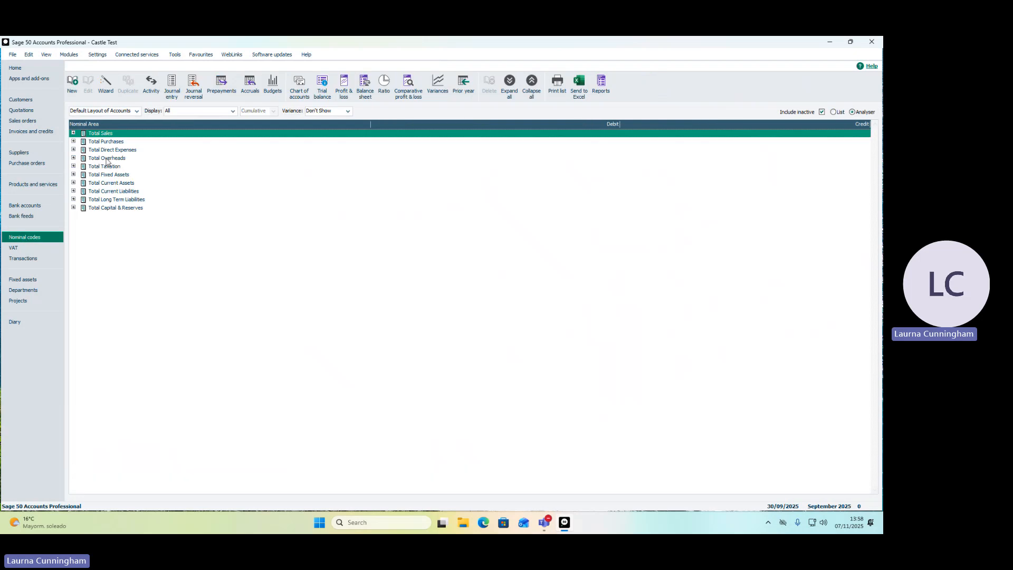
left_click(74, 134)
left_click(82, 141)
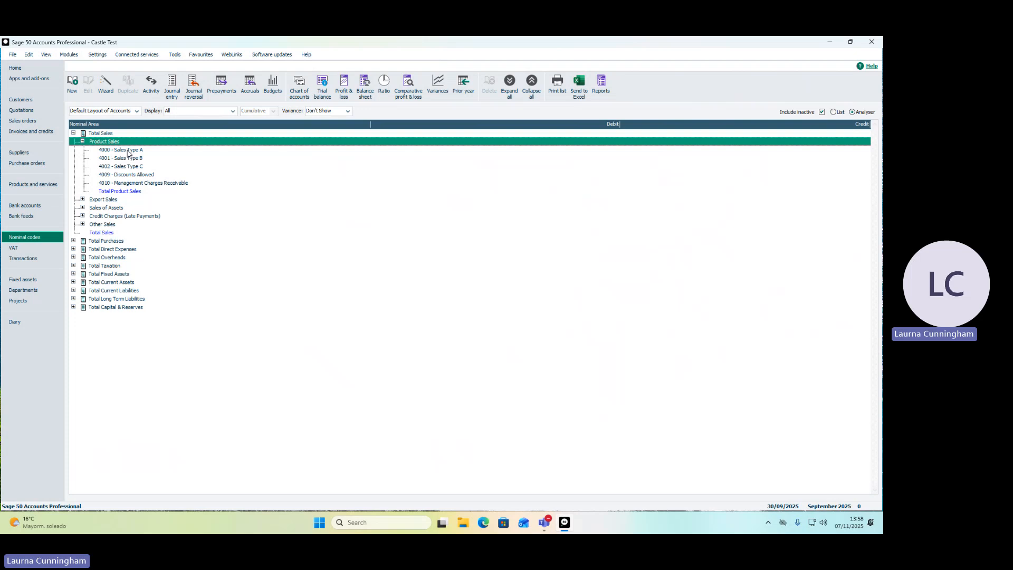
Load nominal code 4000 in a nominal record, rename it "Product sales" and save it.
left_click(72, 83)
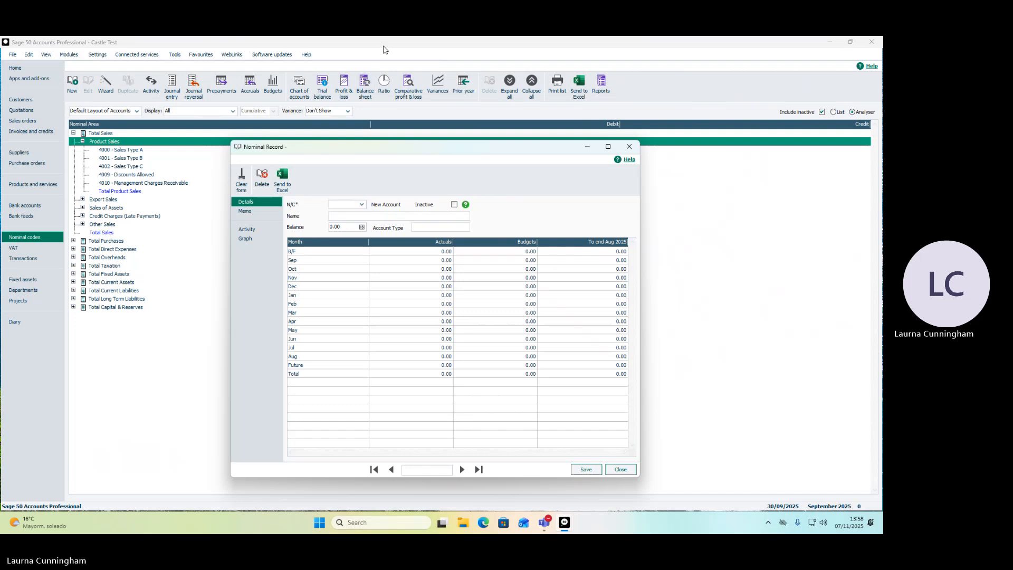
left_click(545, 522)
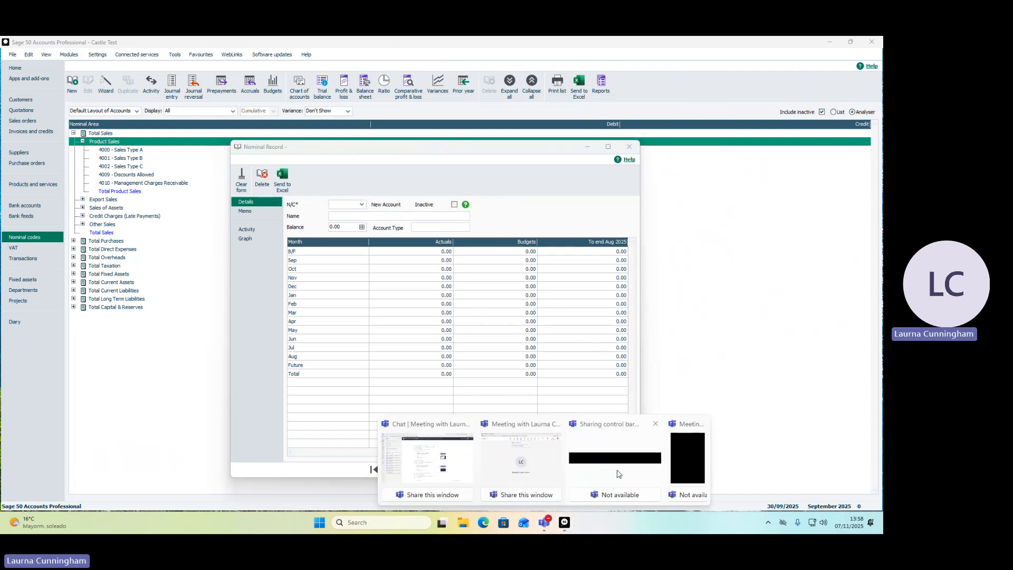
mouse_move(545, 522)
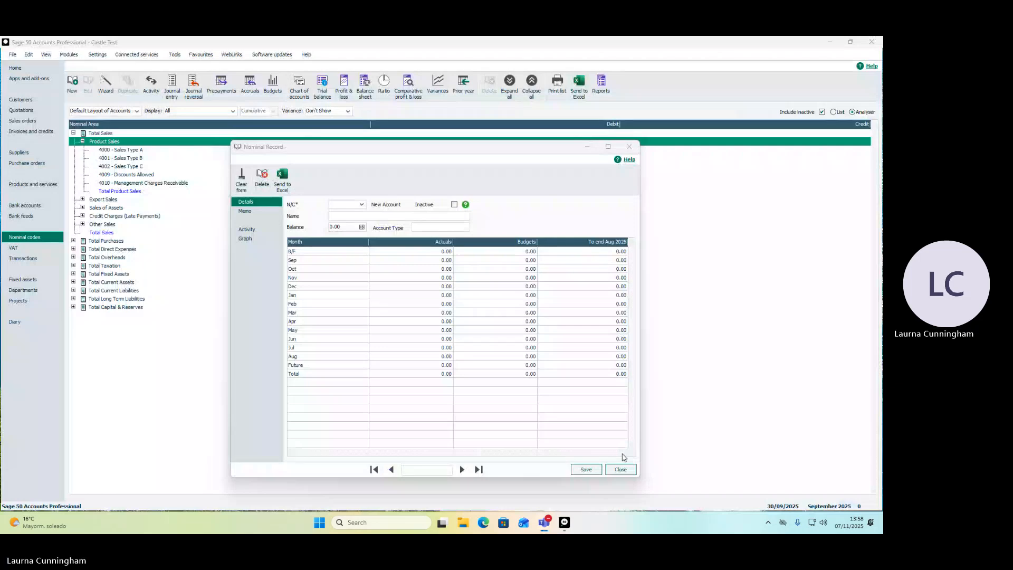
left_click(348, 204)
type("4005")
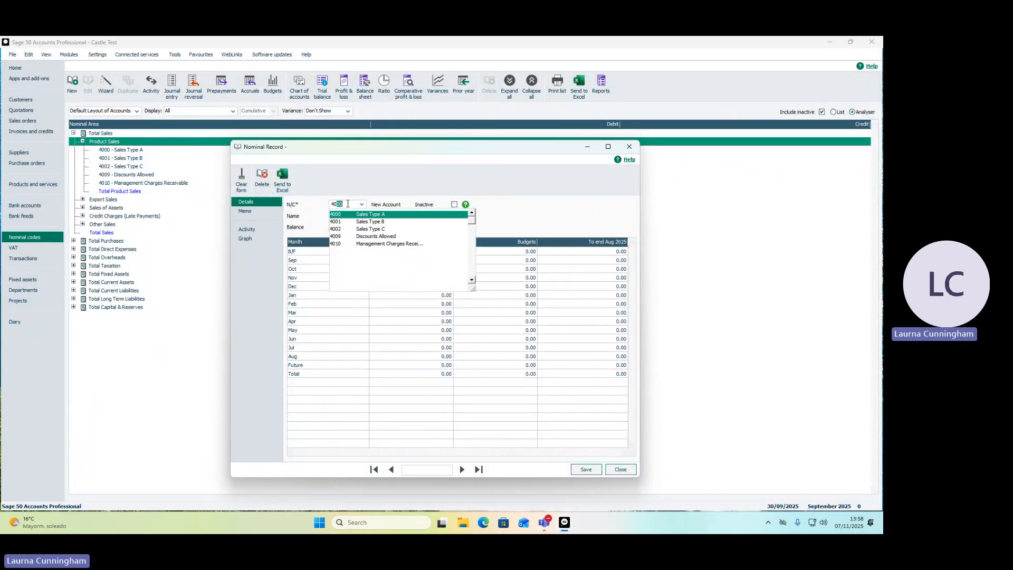
key("BackSpace")
left_click(344, 215)
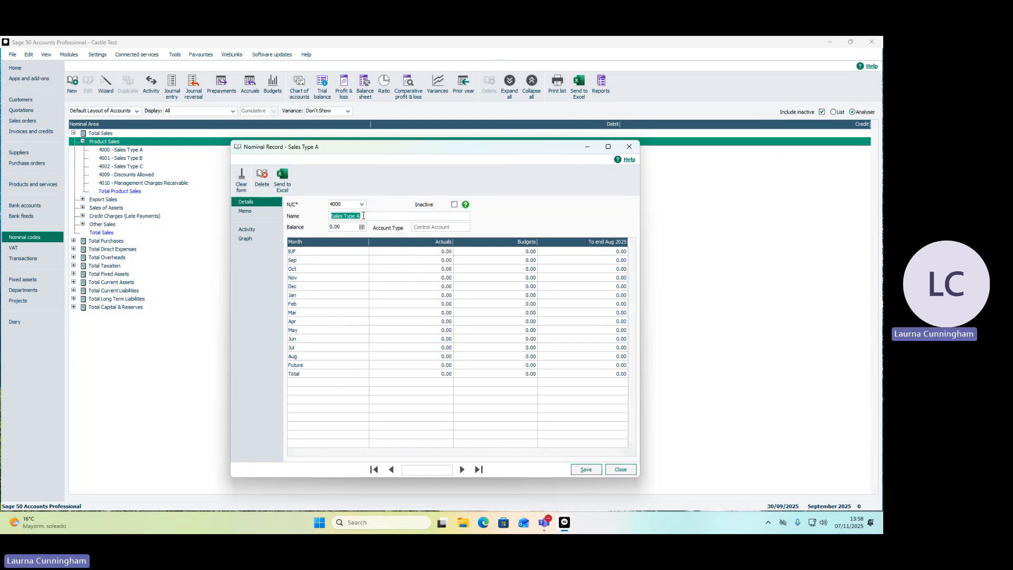
type("Product sales")
left_click(578, 470)
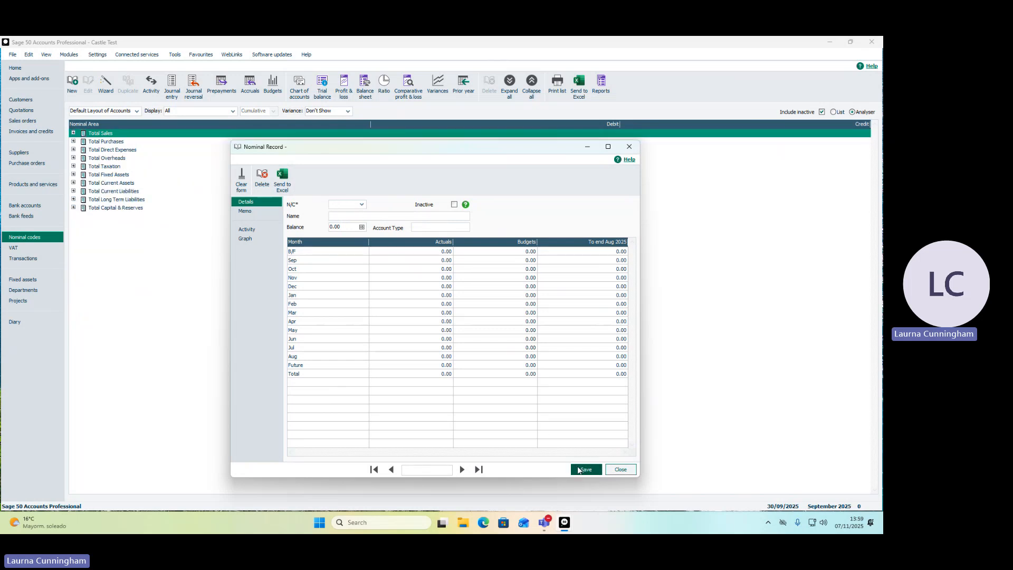
Load nominal code 4001, rename it "Training sales" and save the record.
type("4001")
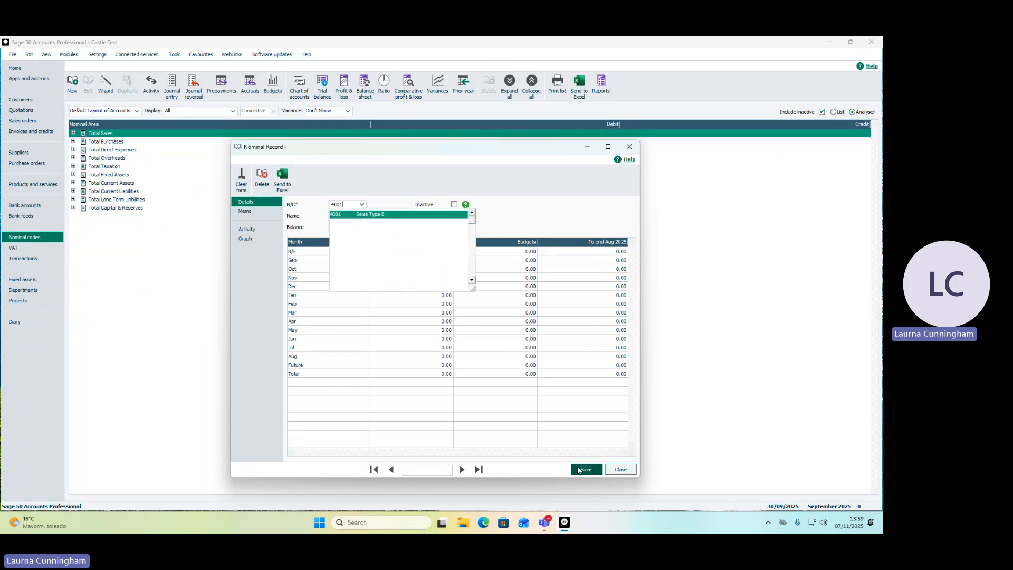
key("Tab")
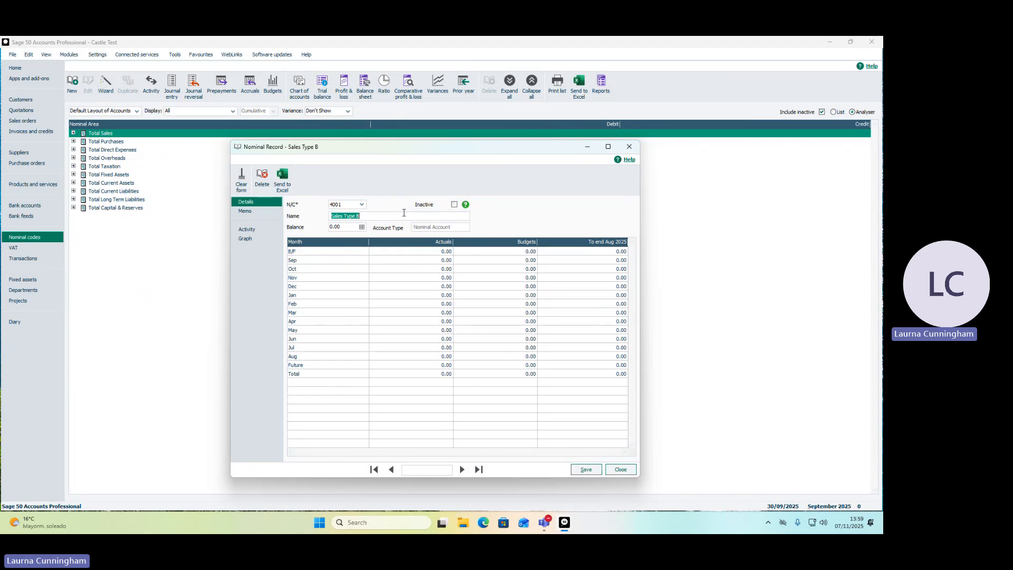
type("Training sales")
left_click(572, 472)
type("7582")
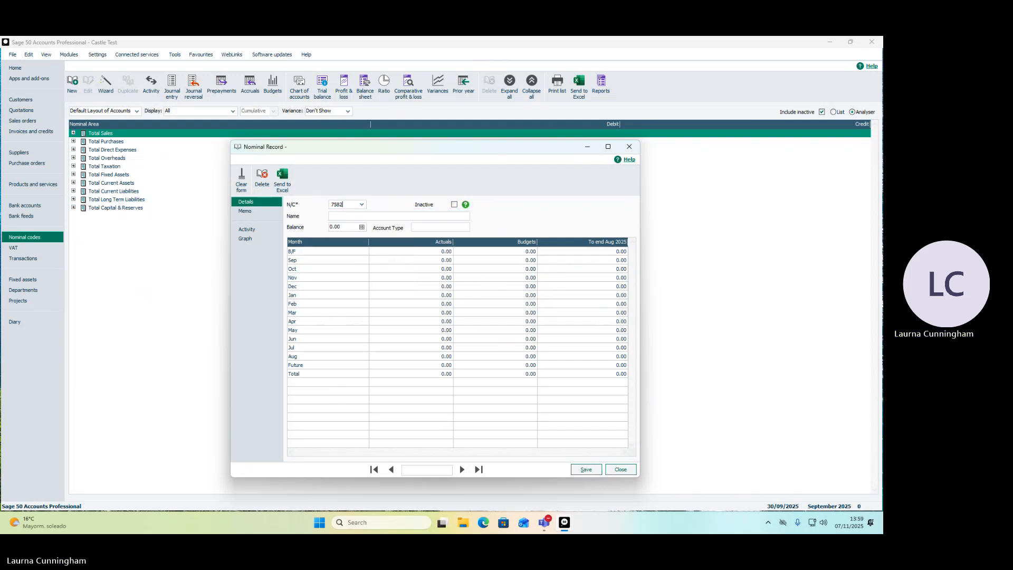
left_click(362, 205)
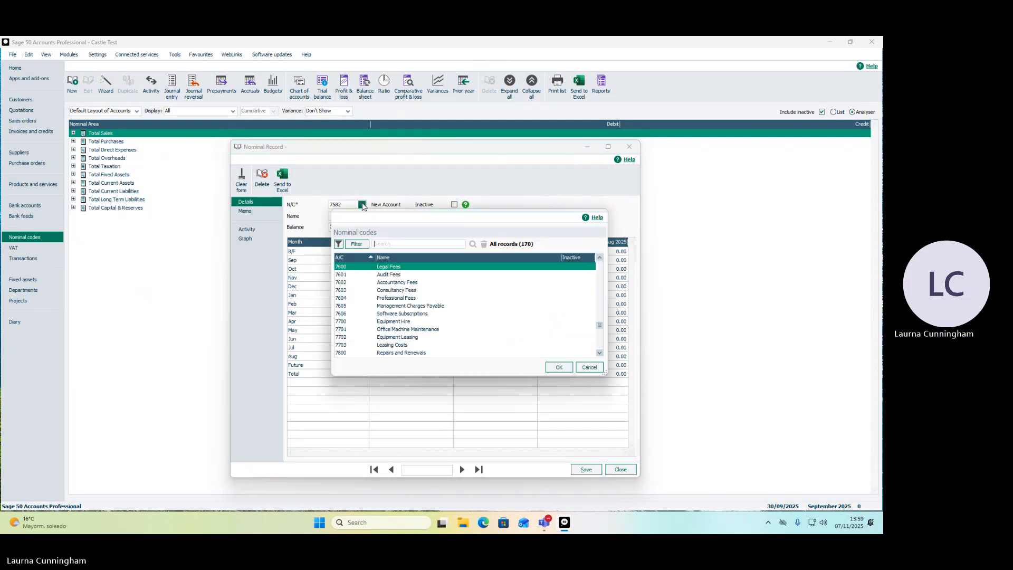
left_click(599, 258)
left_click(600, 258)
left_click(600, 258)
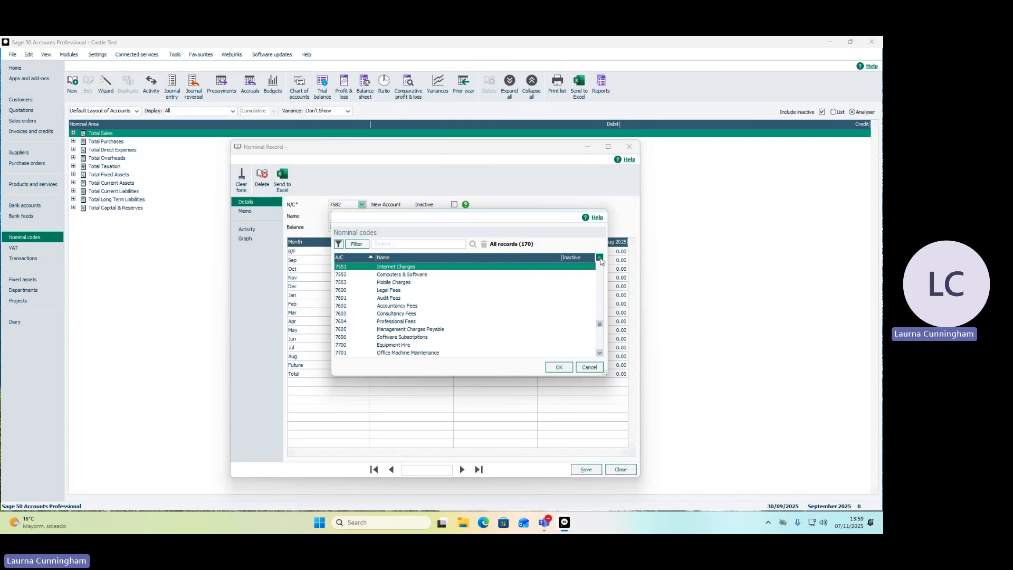
left_click(599, 259)
left_click(600, 258)
left_click(600, 258)
left_click(599, 258)
left_click(599, 258)
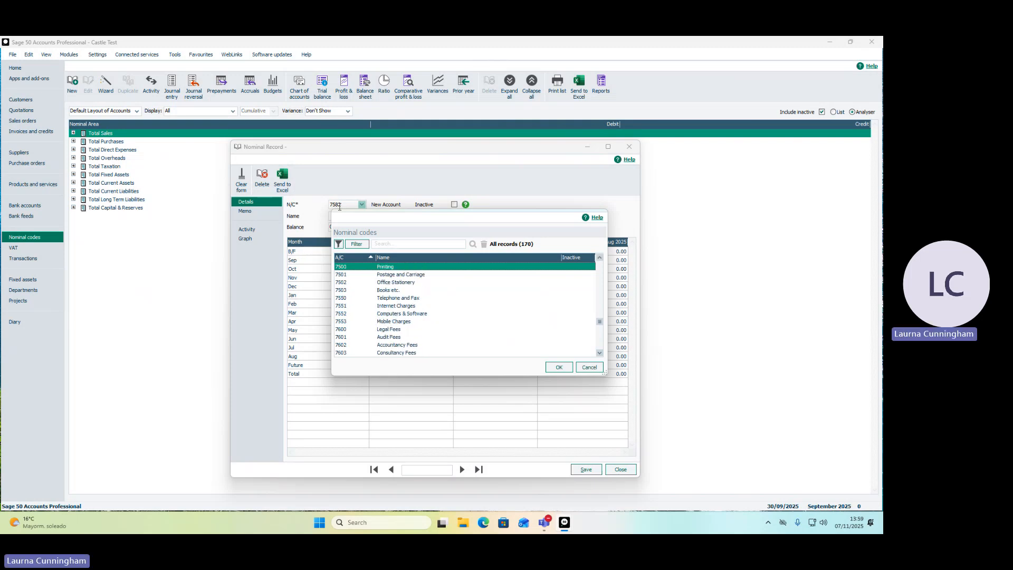
left_click(341, 205)
type("7582")
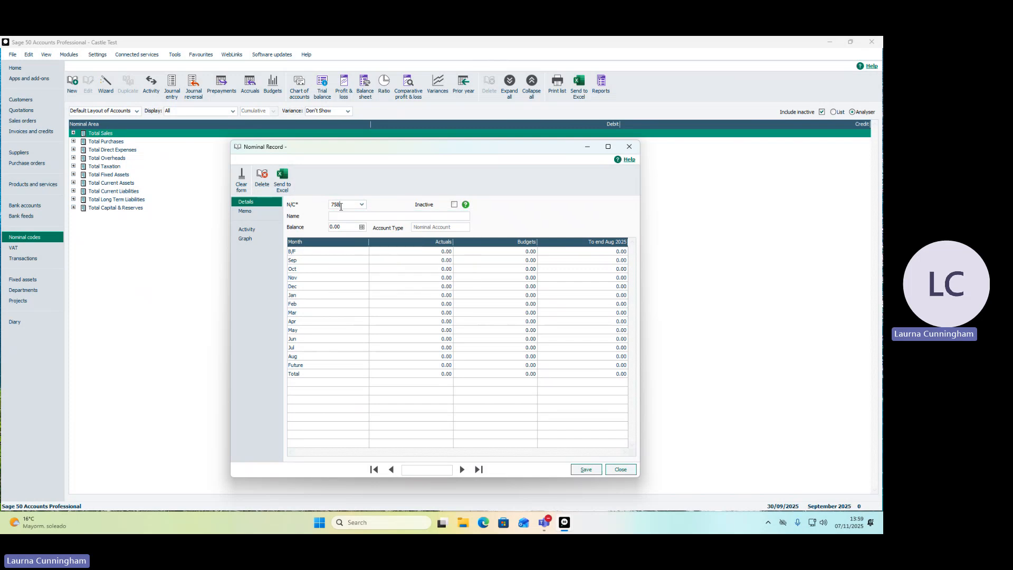
key("Tab")
type("Electricity")
left_click(362, 204)
left_click_drag(600, 326, 600, 336)
left_click(599, 353)
left_click(599, 353)
left_click(599, 353)
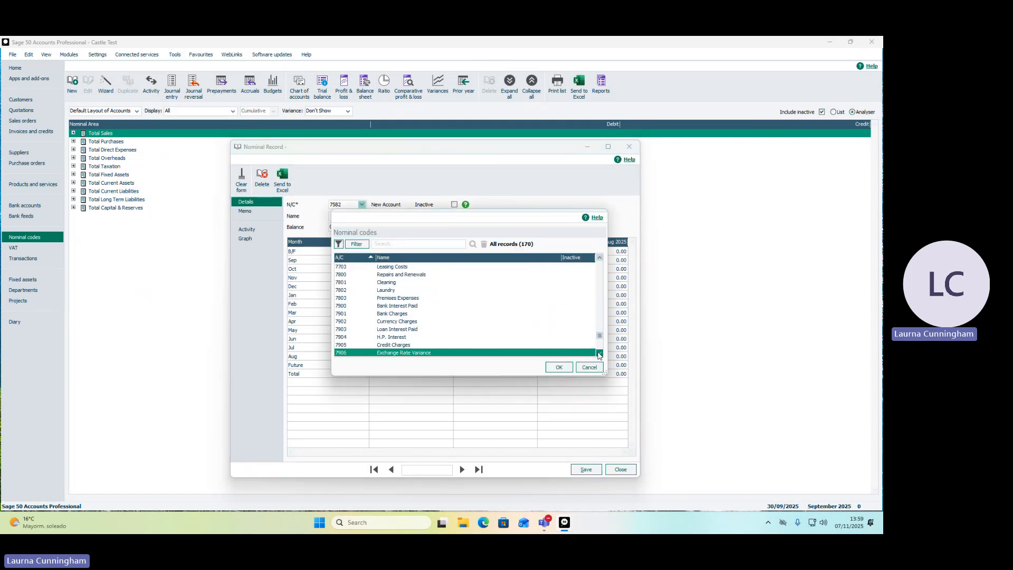
left_click(600, 353)
left_click(600, 257)
left_click(600, 258)
left_click(600, 258)
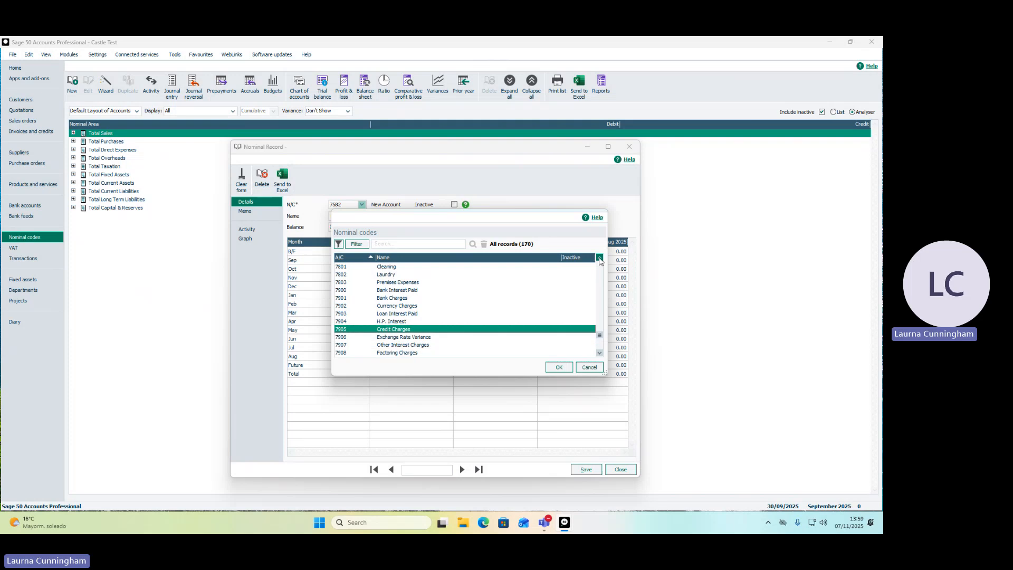
left_click(600, 259)
left_click(600, 259)
left_click(600, 258)
left_click(561, 367)
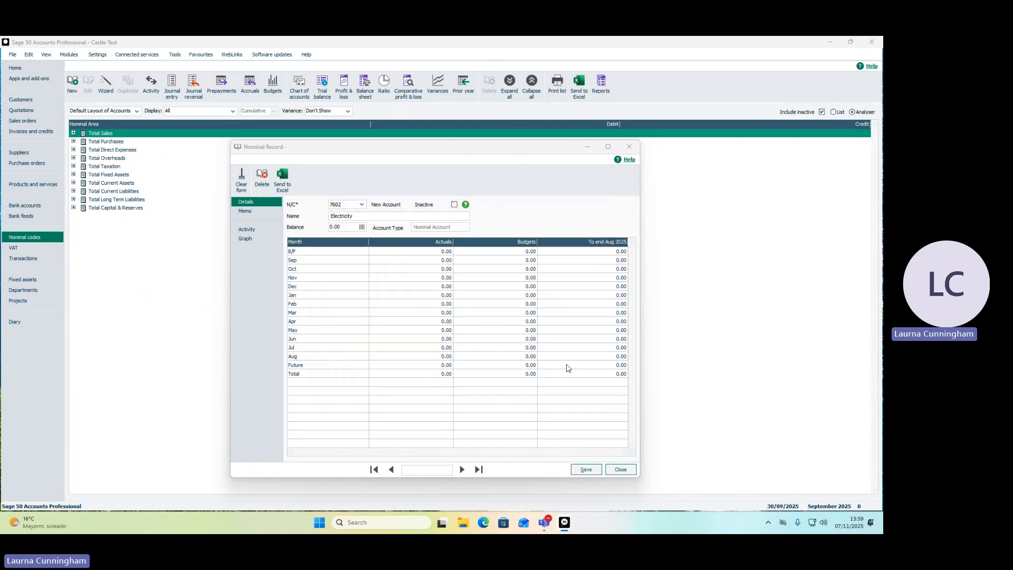
left_click(452, 335)
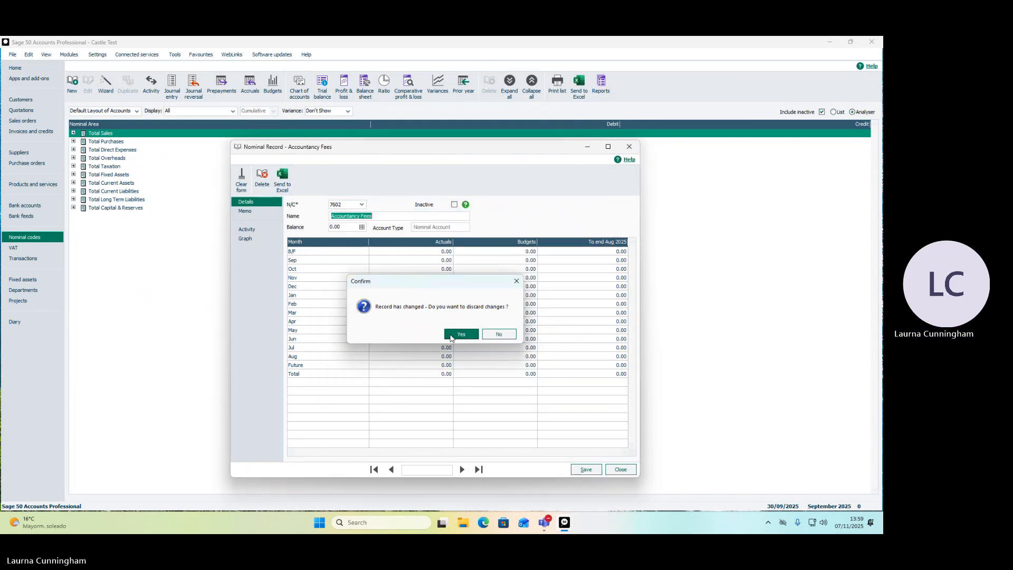
Create nominal code 7582 with the name "Electricity", save it and close the nominal record.
left_click(354, 206)
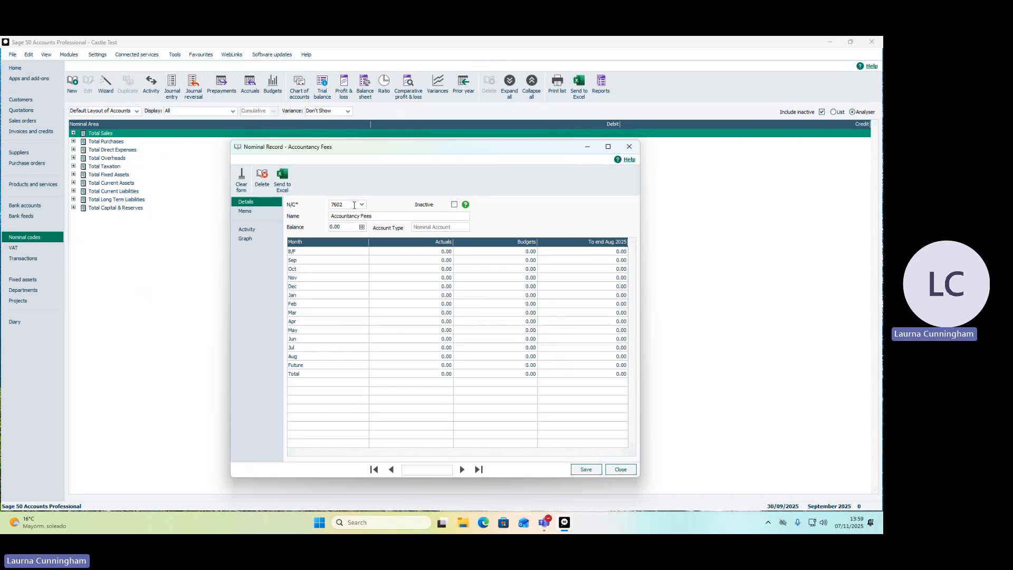
left_click_drag(354, 205, 319, 201)
type("7582")
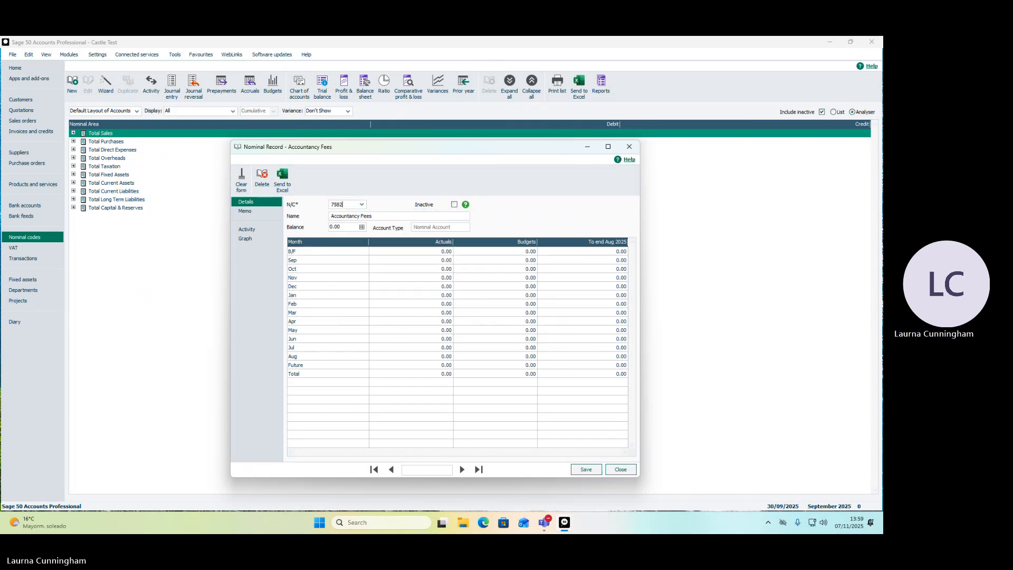
key("Tab")
type("Elect")
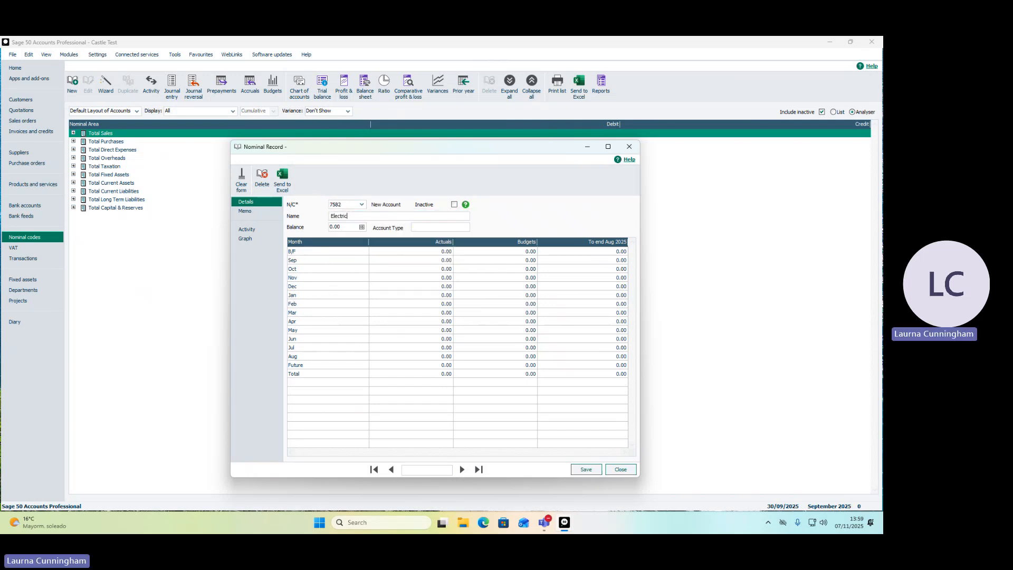
left_click(579, 474)
left_click(615, 470)
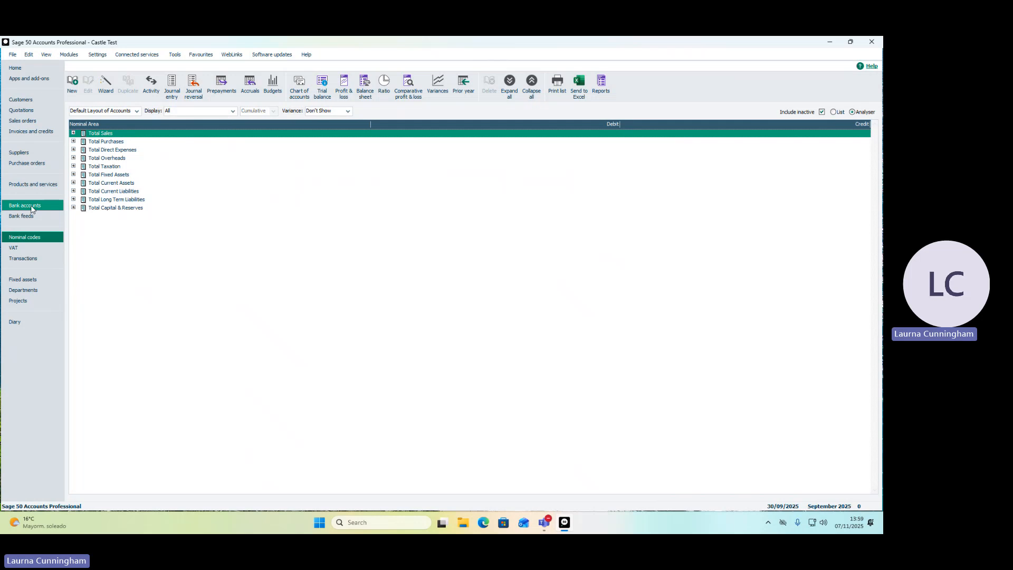
Load nominal code 3000 in a nominal record to check its name, then close the record without changes.
left_click(72, 83)
type("3000")
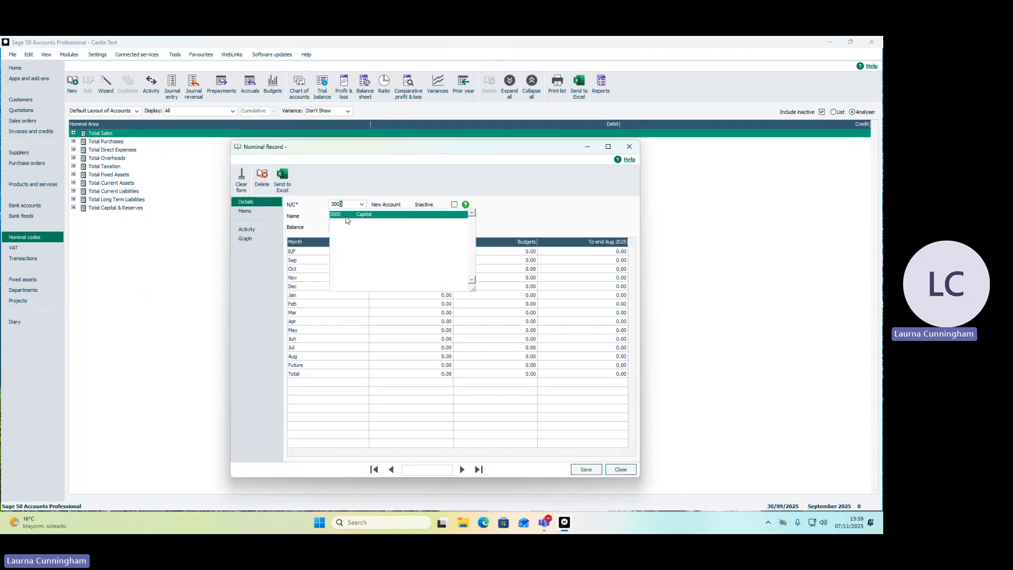
key("Tab")
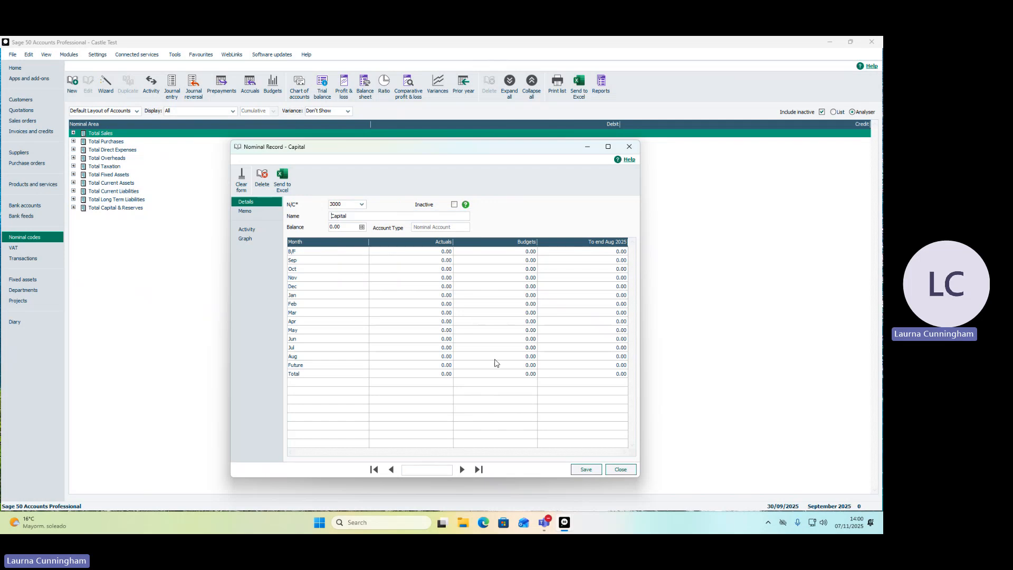
left_click(629, 146)
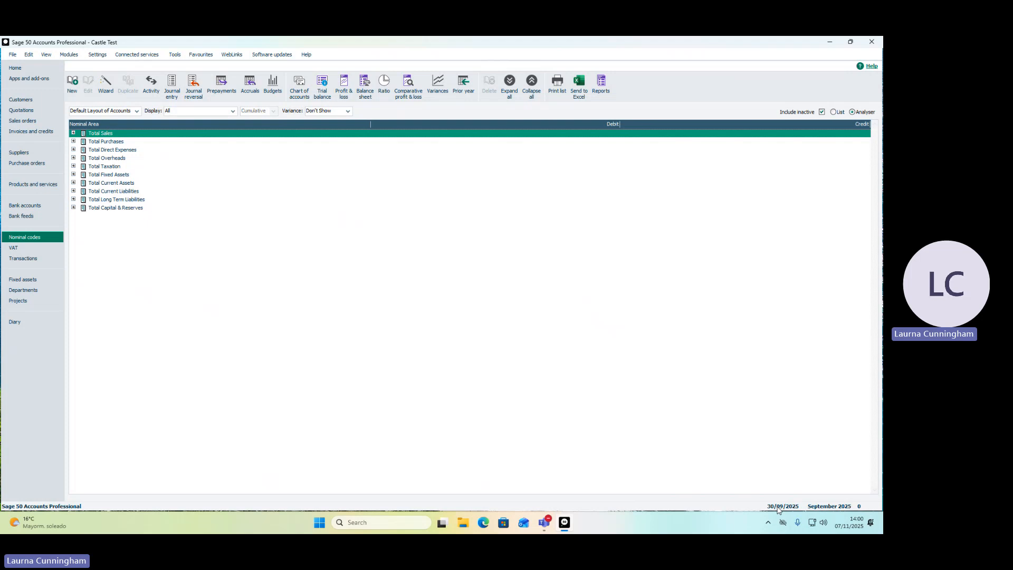
Review the available settings options, the customer list and the supplier list.
left_click(97, 54)
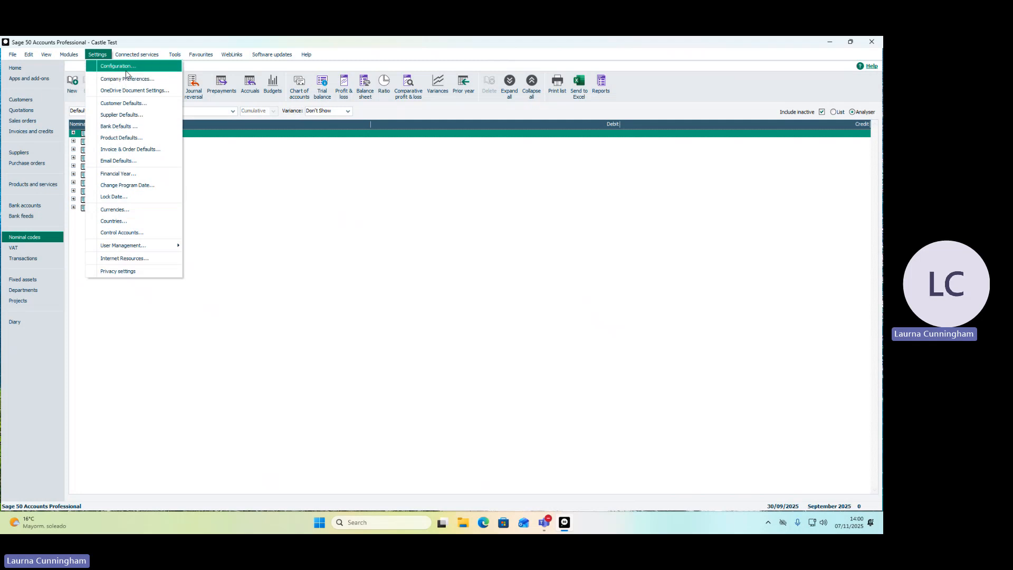
left_click(244, 277)
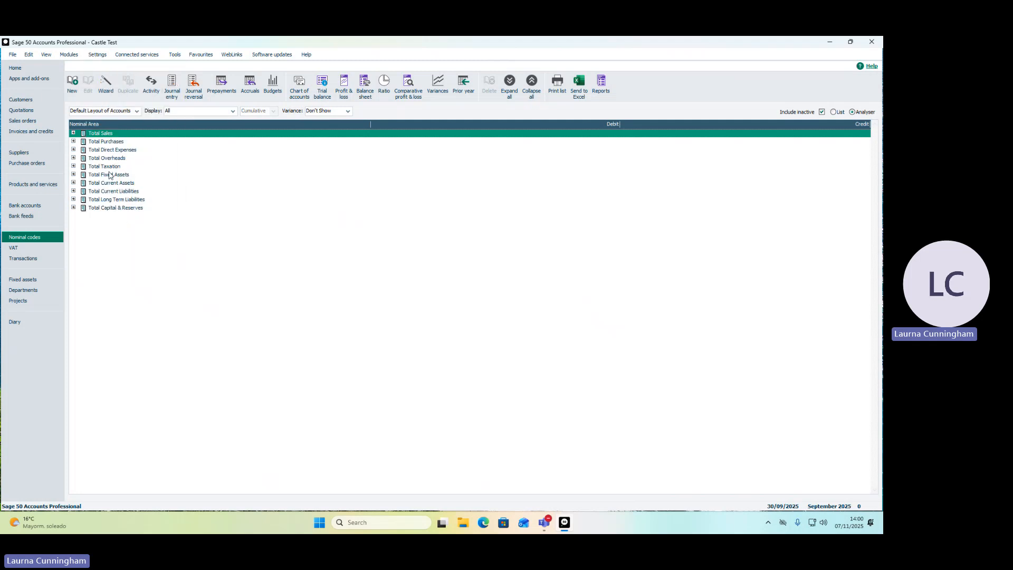
left_click(31, 100)
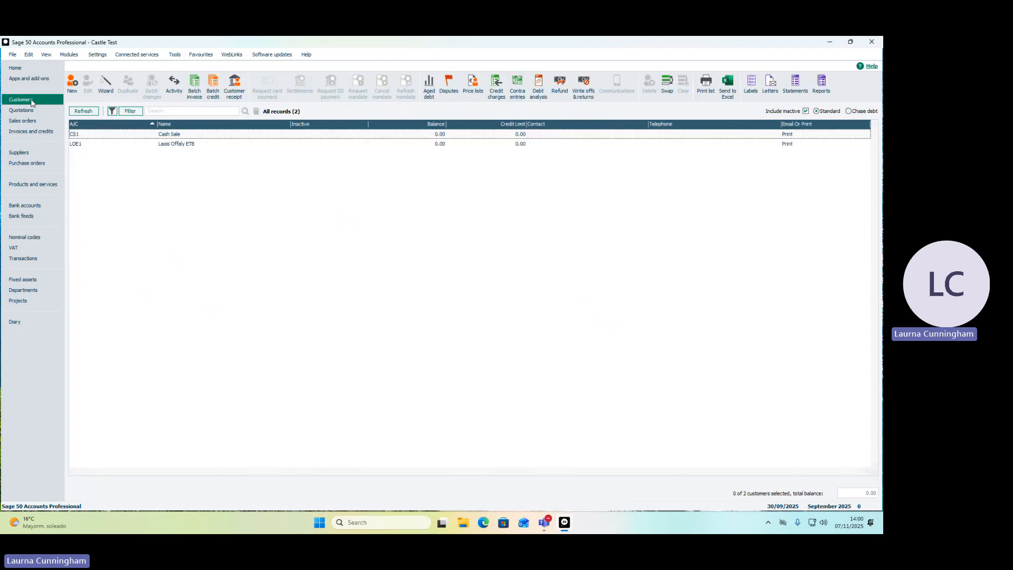
left_click(27, 150)
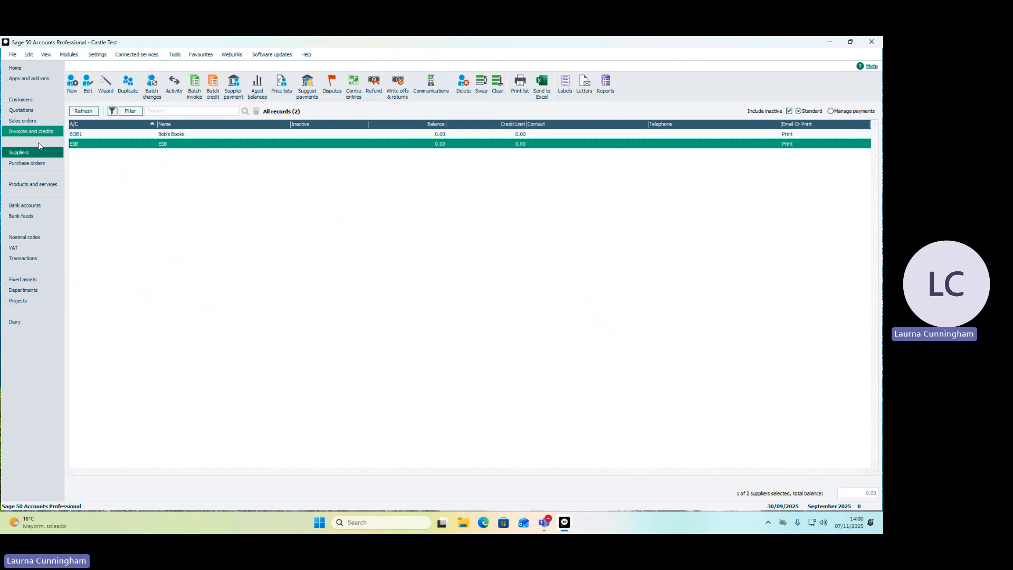
Return to the nominal codes, view the record for code 3000 Capital once more and close it.
left_click(28, 236)
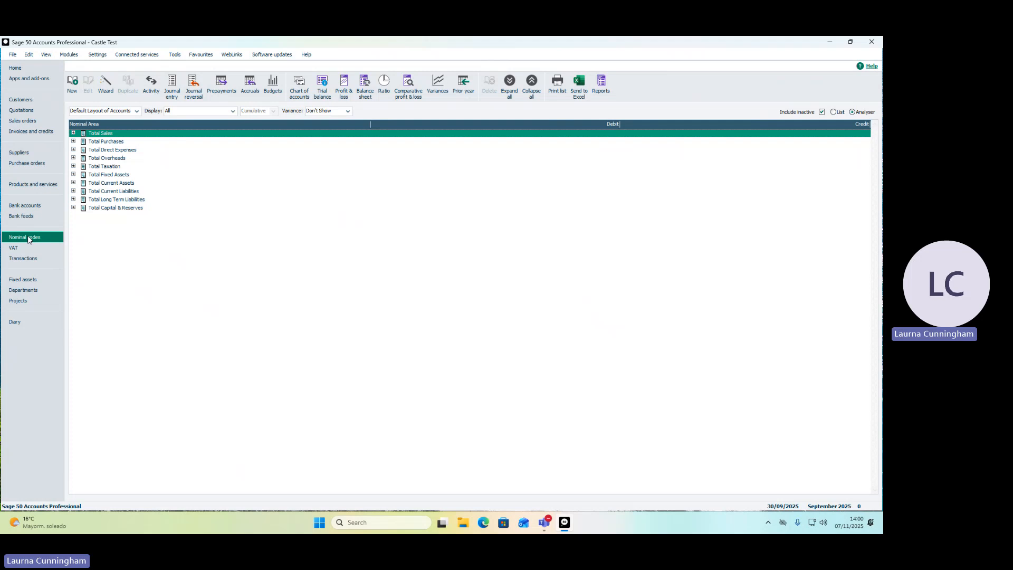
left_click(73, 85)
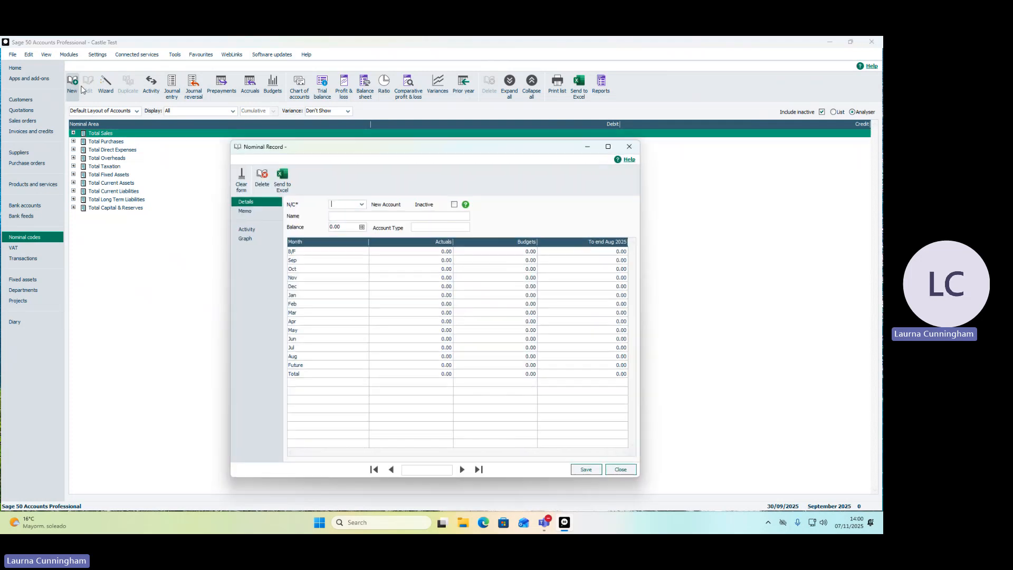
type("3000")
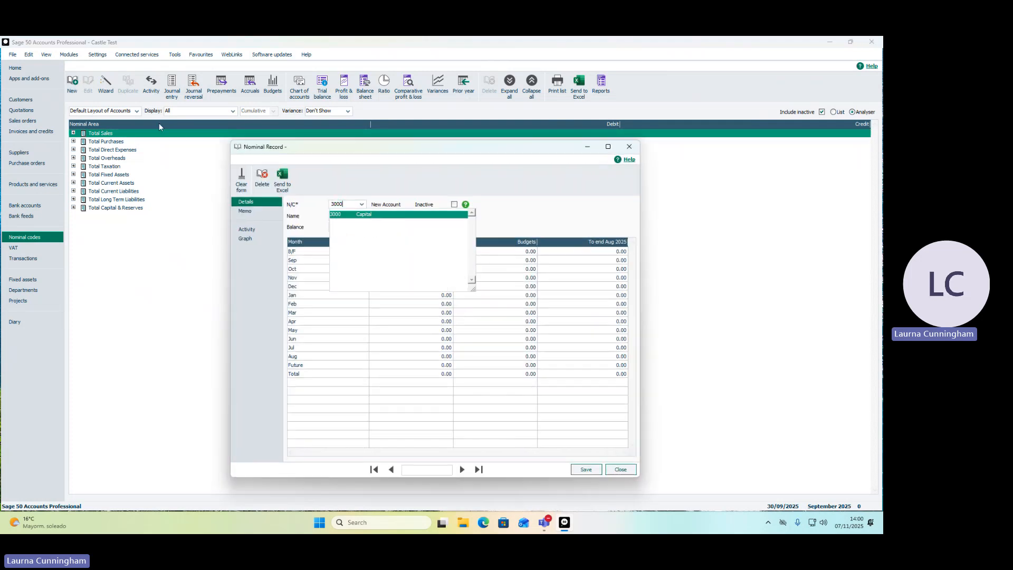
key("Tab")
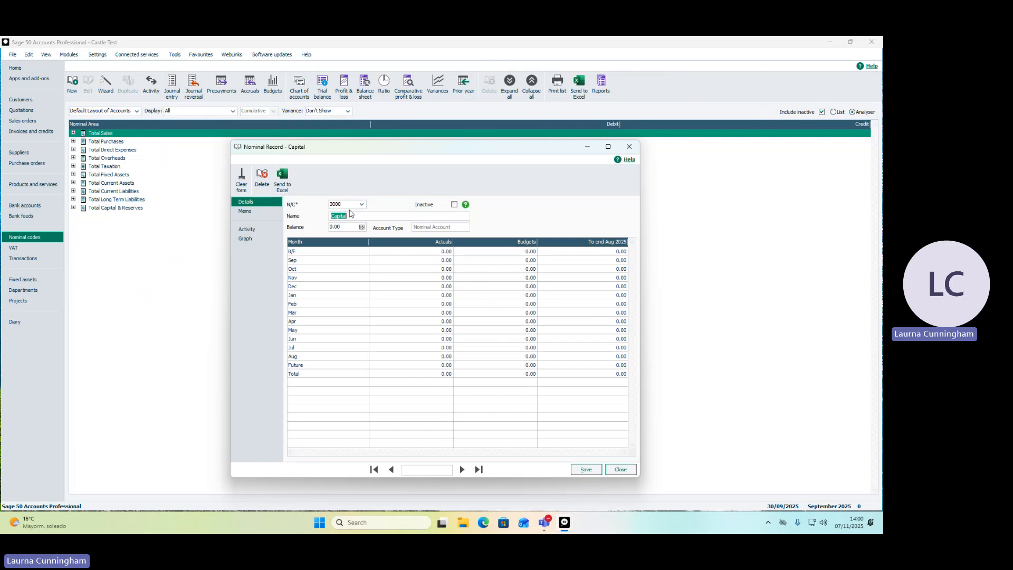
left_click(619, 470)
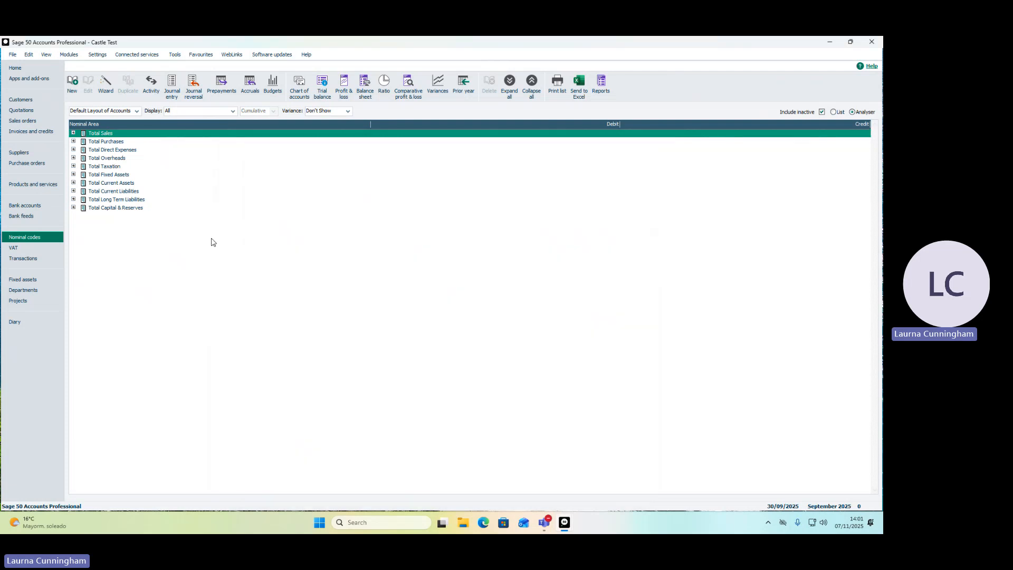
Review the products and services list and the bank accounts list, including Bank Current Account and Petty Cash.
left_click(42, 189)
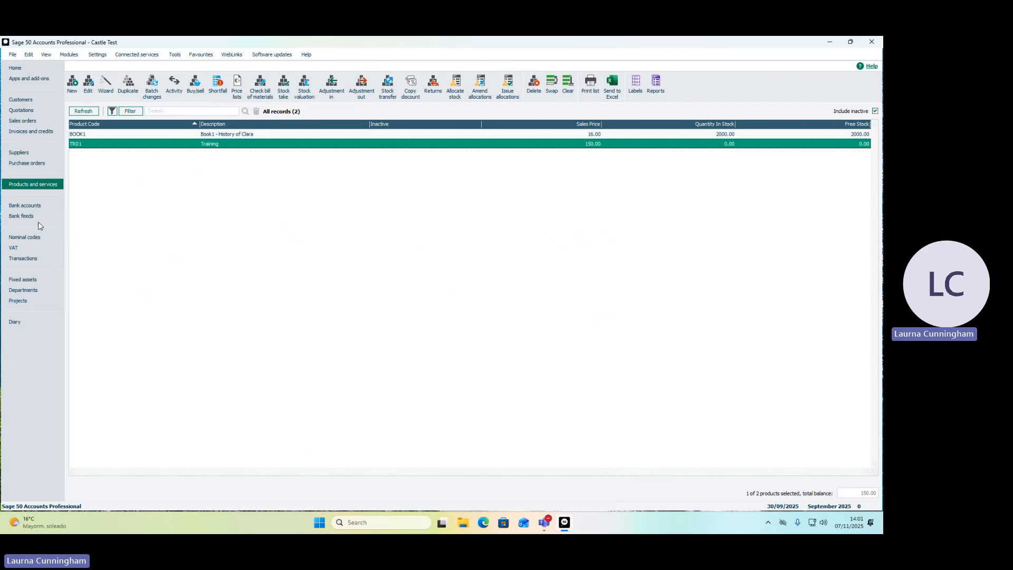
left_click(35, 207)
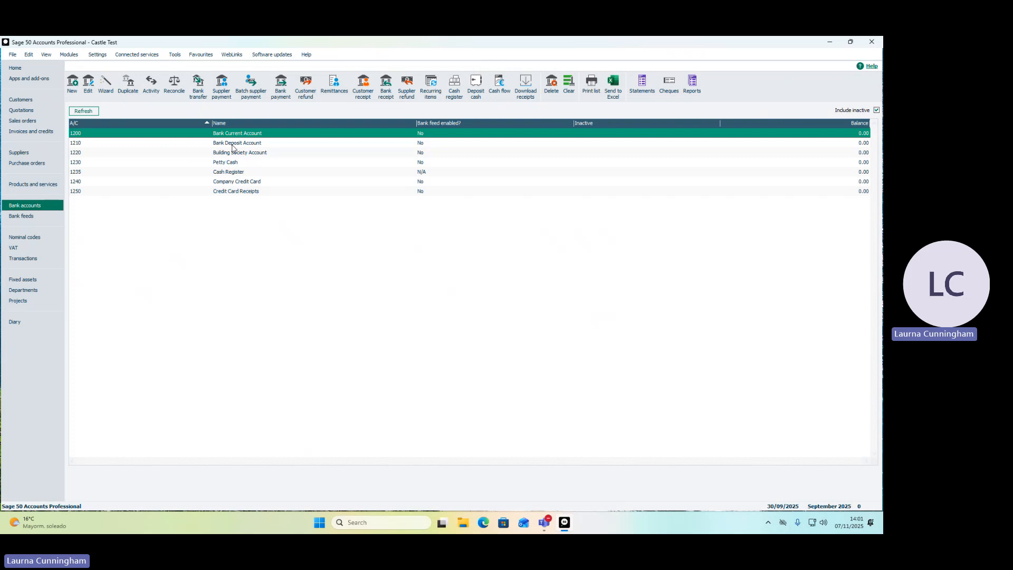
left_click(234, 164)
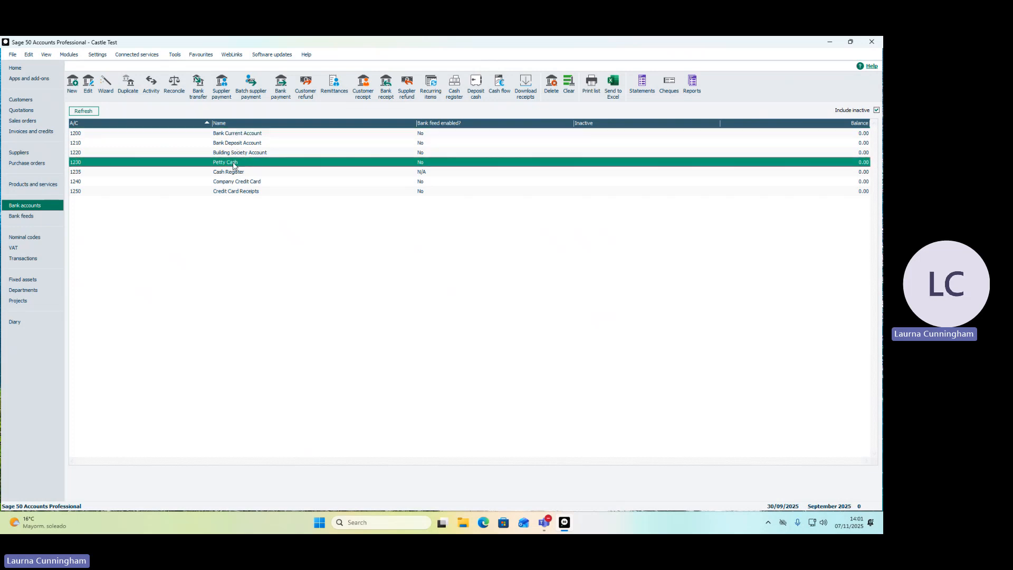
left_click(239, 135)
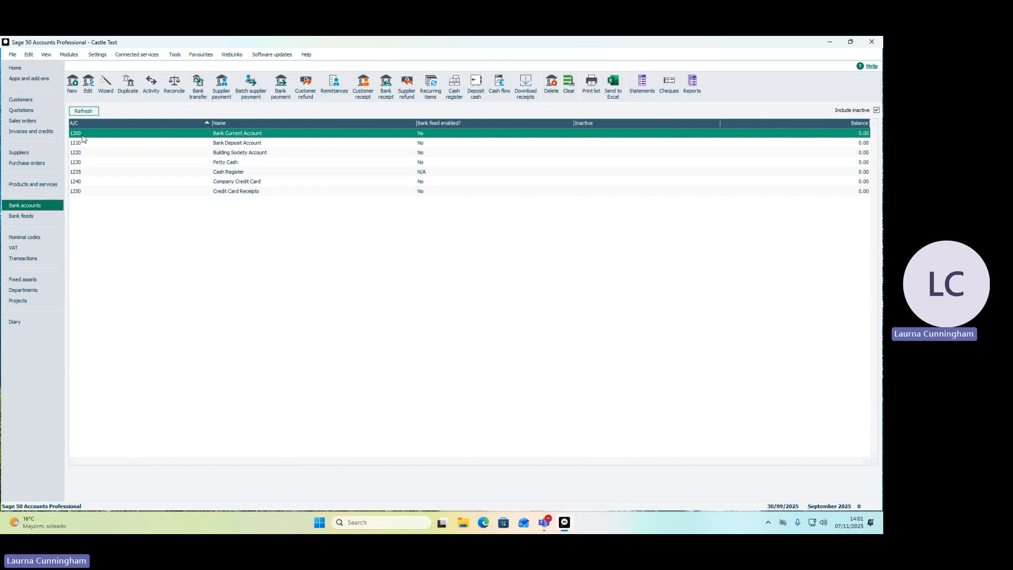
left_click(207, 165)
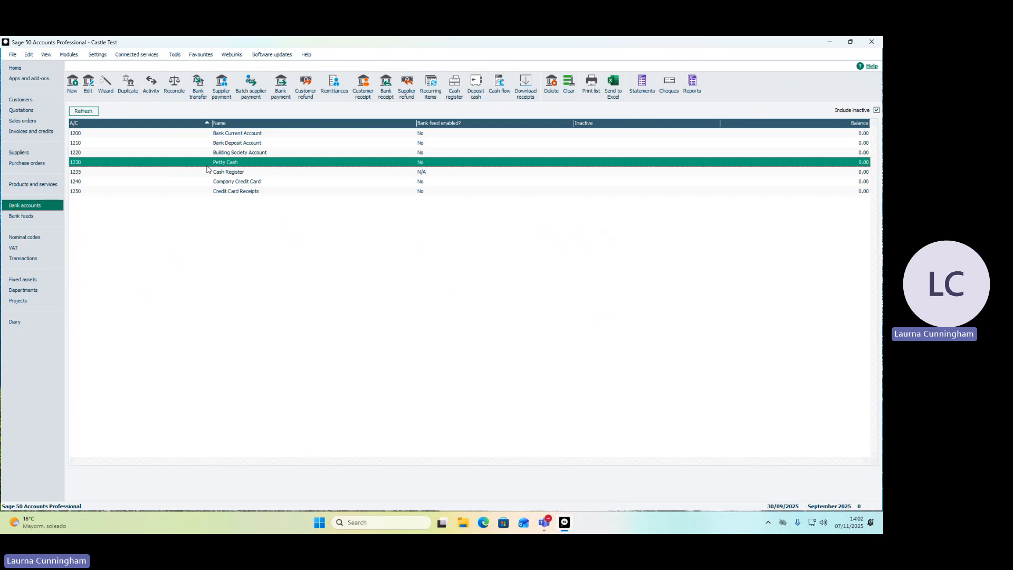
Open a bank receipt entry for the Bank Current Account and reduce its window so the bank accounts list stays visible.
left_click(208, 136)
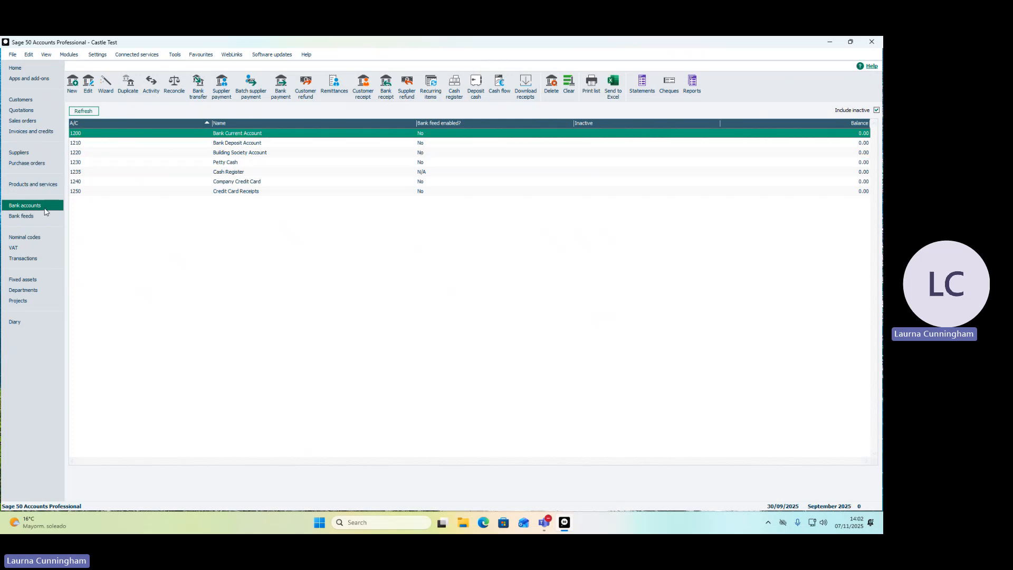
left_click(386, 87)
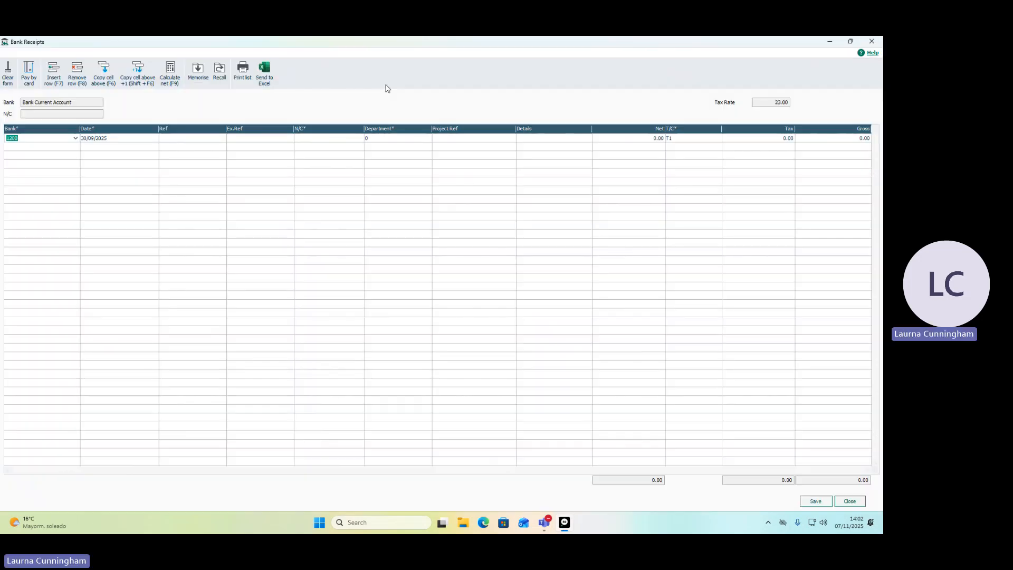
double_click(350, 43)
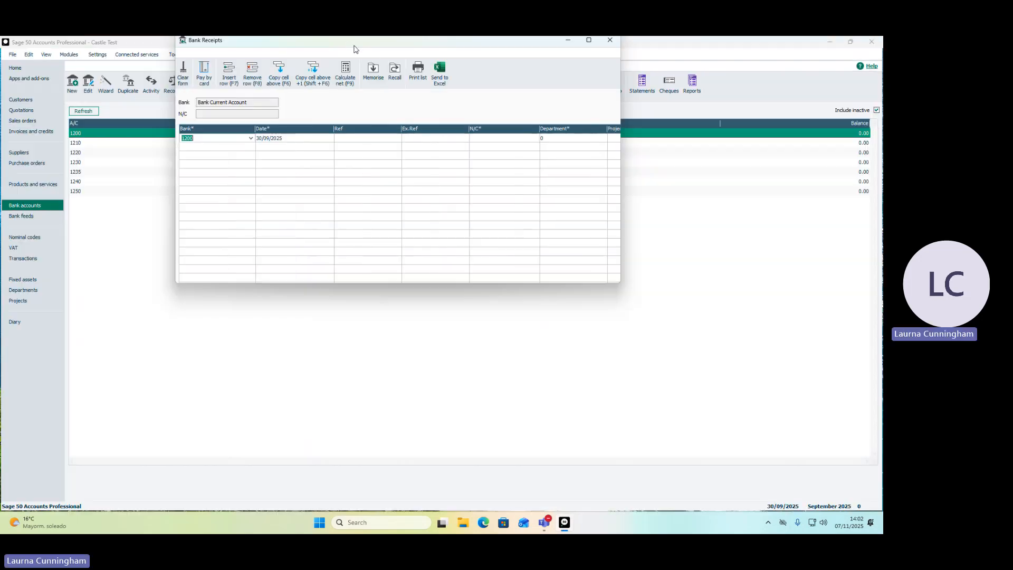
left_click_drag(352, 48, 336, 163)
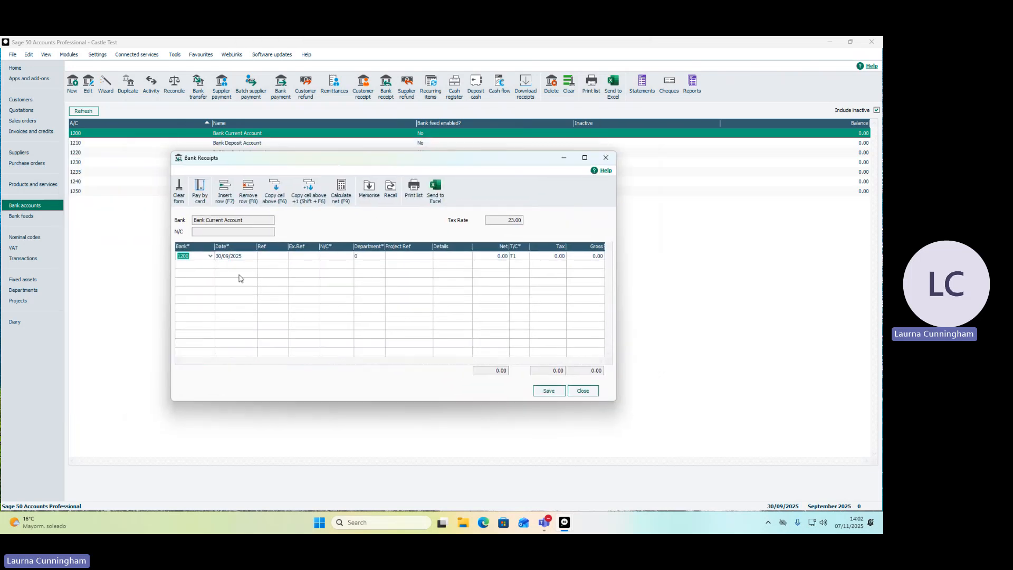
Date the first receipt line 01/09/2025 and give it the reference o/cap and nominal code 3000.
left_click(244, 255)
type("01")
key("Tab")
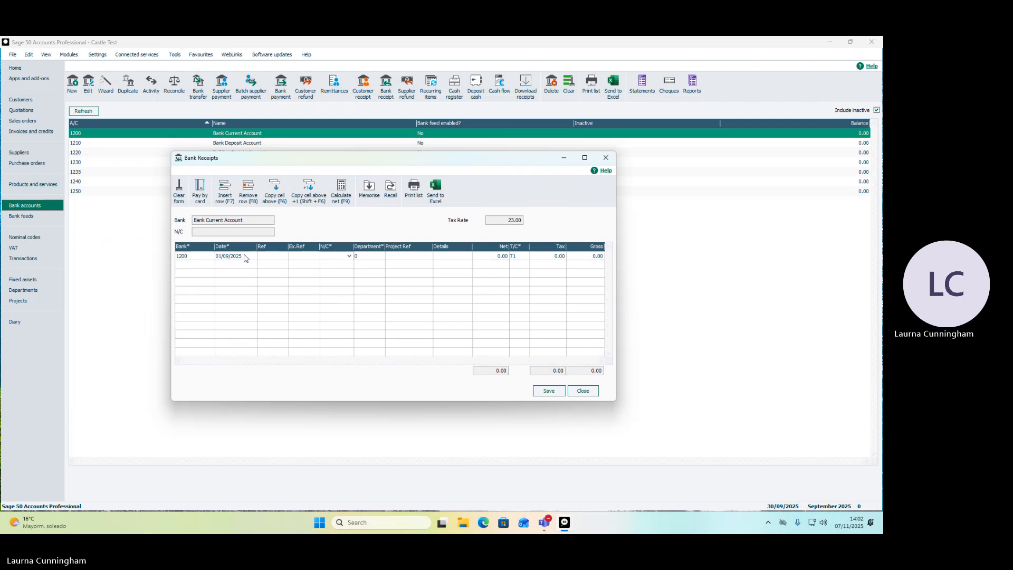
type("o/cap")
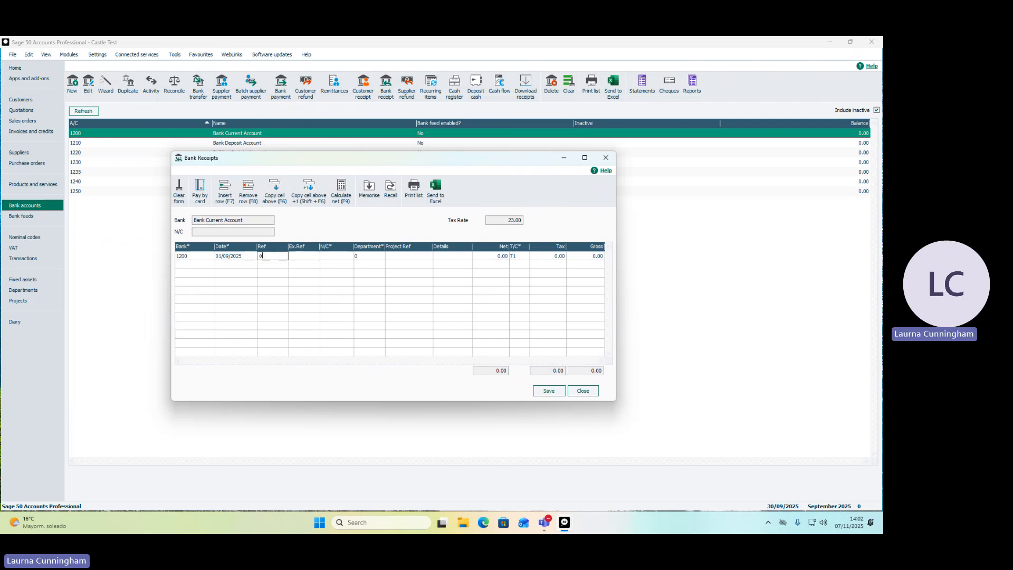
key("Tab")
key("Tab")
type("300")
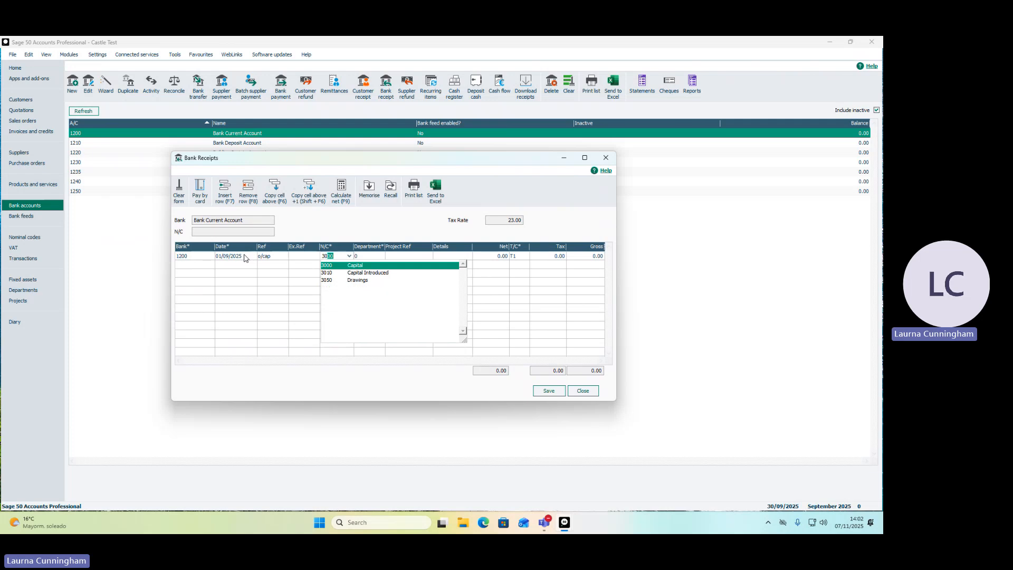
key("Tab")
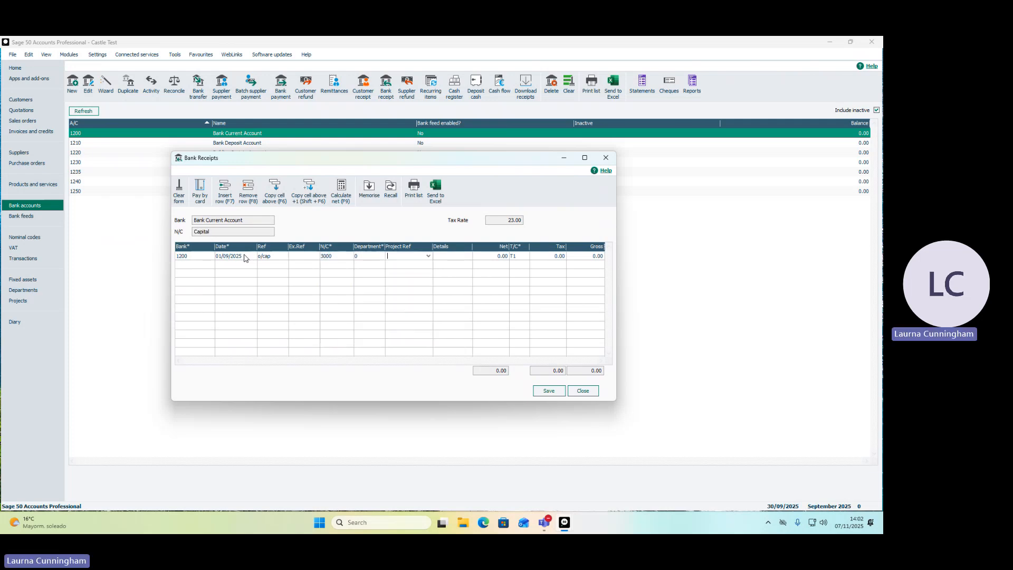
Set the Bank Current Account receipt's net amount to 79800.00 and assign it the non-vatable tax code T9.
key("Tab")
key("Tab")
key("Tab")
type("7980")
key("Tab")
left_click(525, 258)
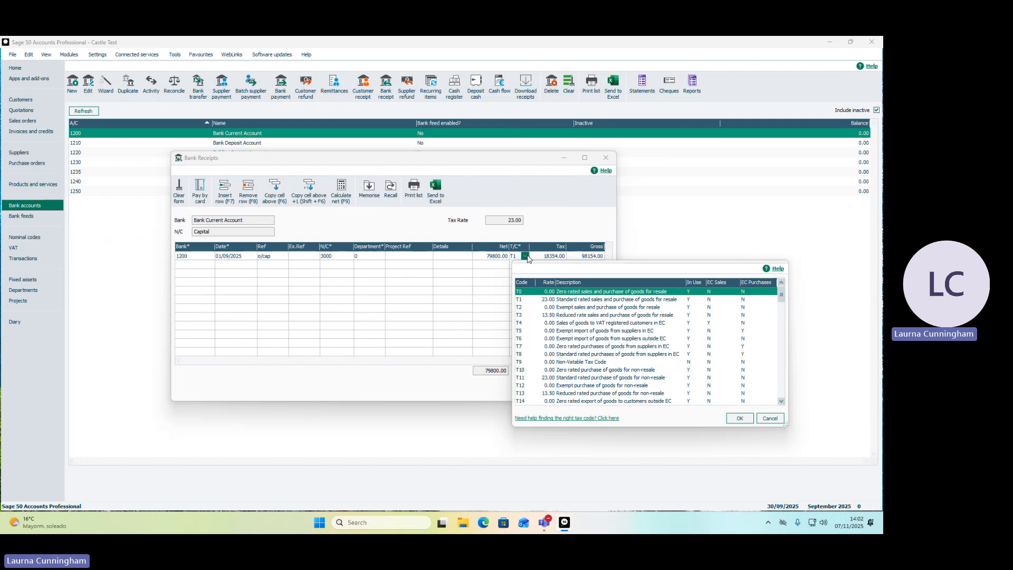
left_click(567, 363)
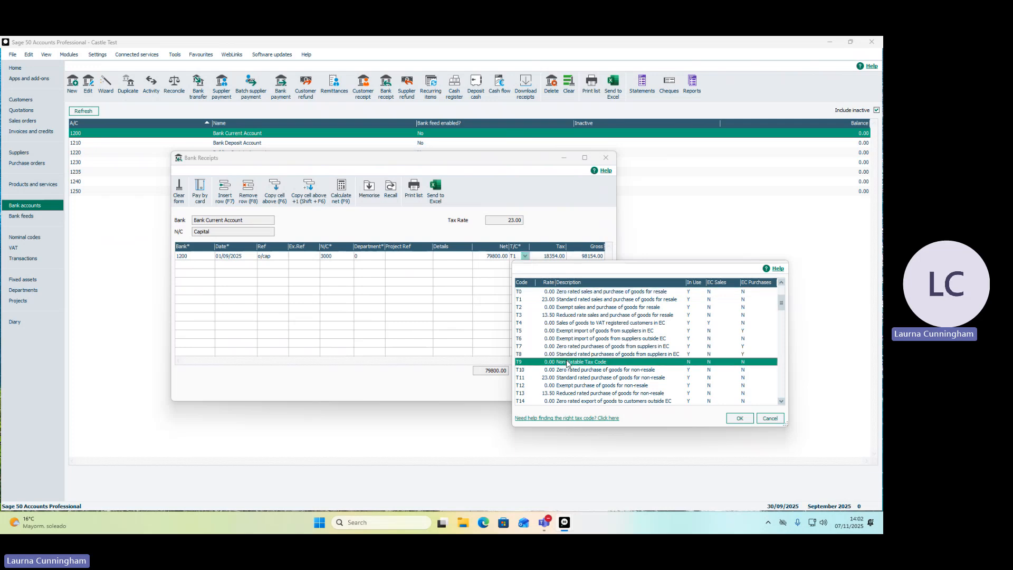
left_click(740, 420)
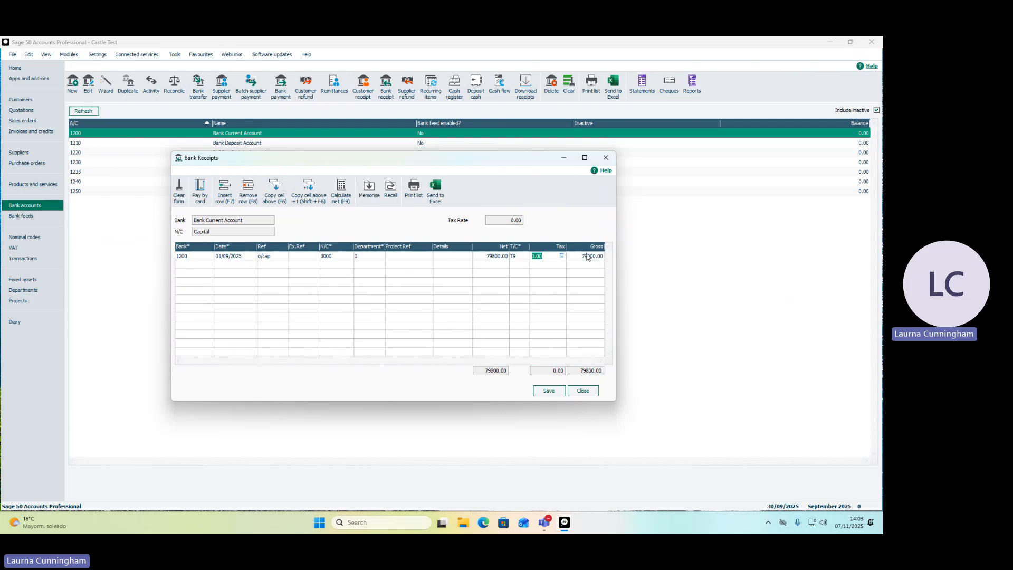
Add a second receipt line for bank 1230 Petty Cash, dated 01/09/2025, with reference o/cap and nominal code 3000.
left_click(187, 265)
type("1230")
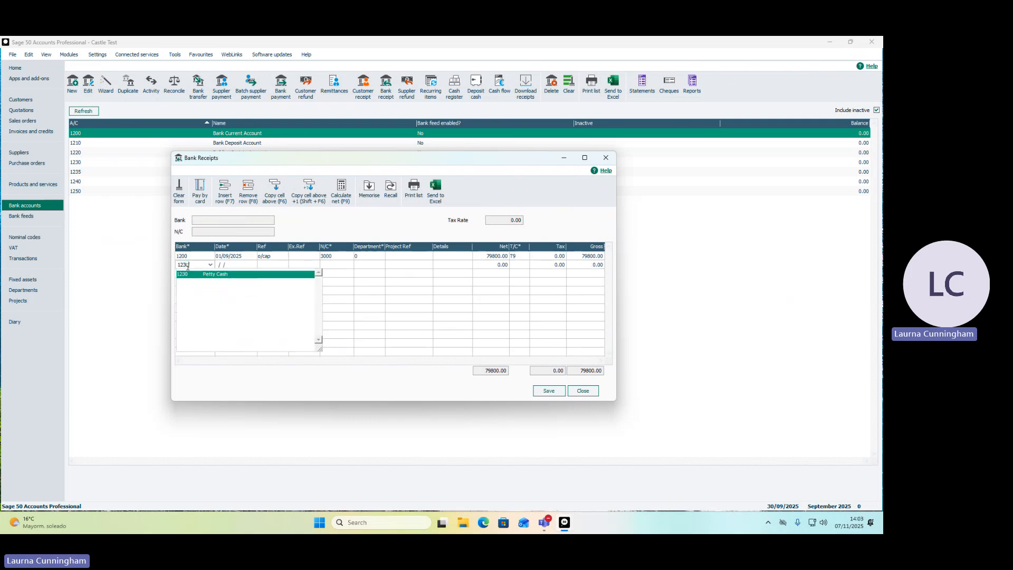
key("Tab")
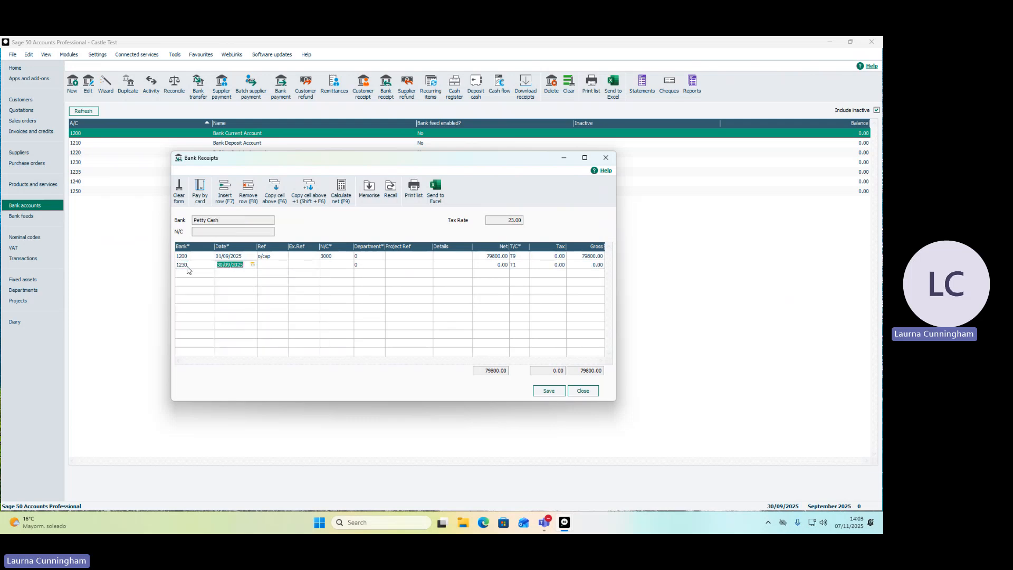
type("01/0")
type("9")
key("Tab")
type("o/cap")
key("Tab")
type("3000")
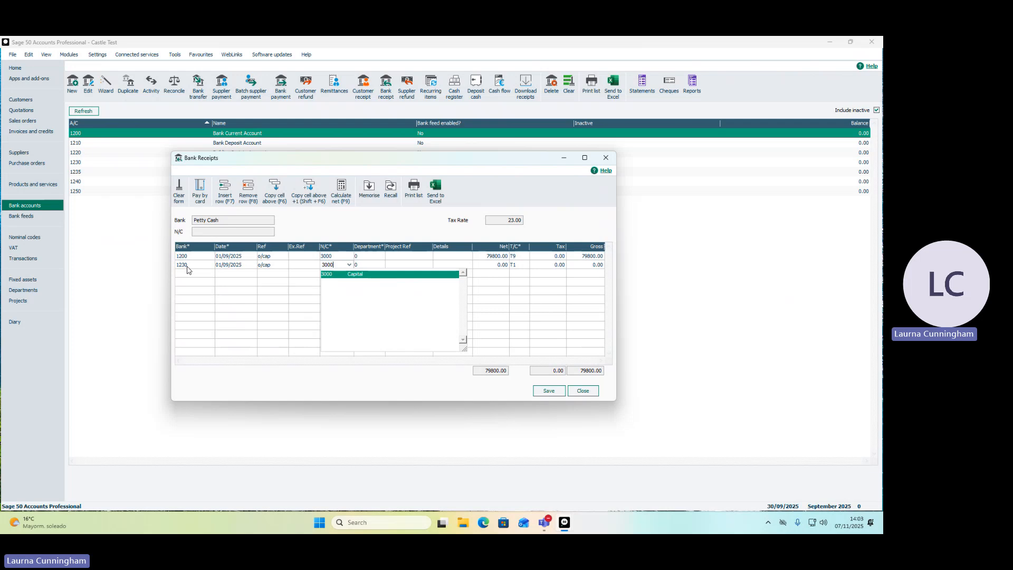
Set the Petty Cash receipt to 200.00 net with tax code T9, then save both receipts and close the form.
key("Tab")
key("Tab")
key("Tab")
key("Tab")
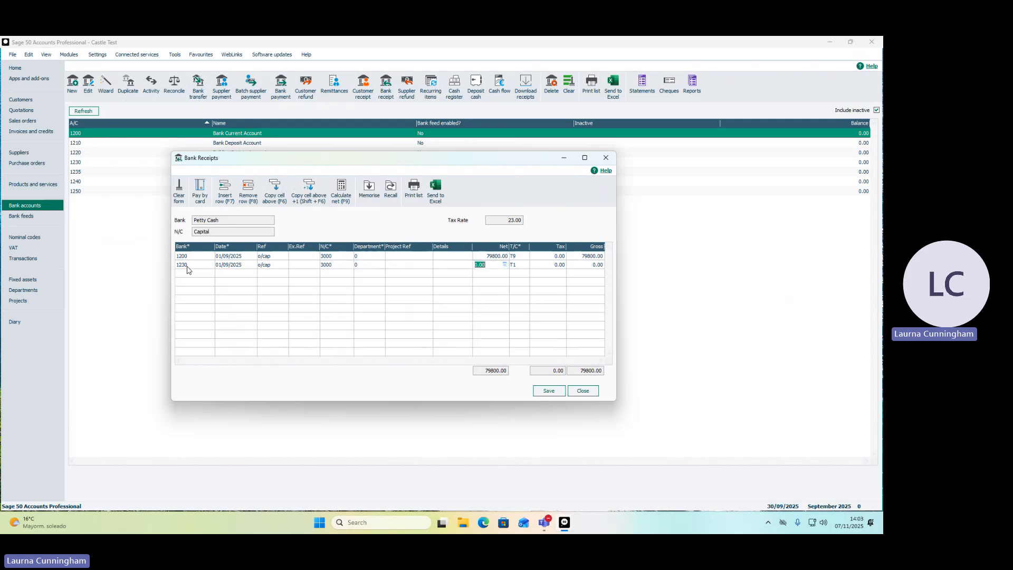
type("200")
key("Tab")
type("T9")
key("Tab")
left_click(550, 391)
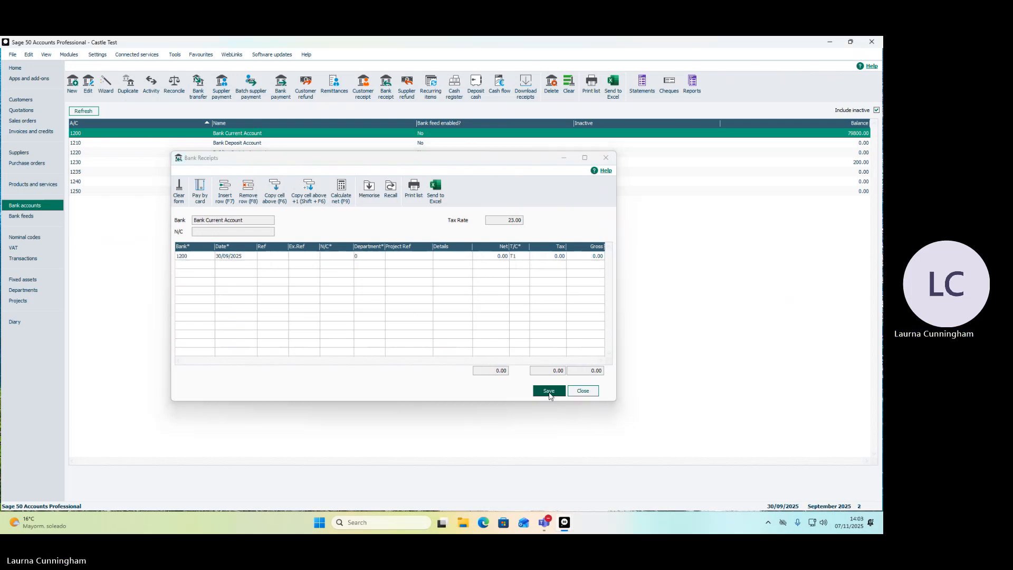
left_click(583, 390)
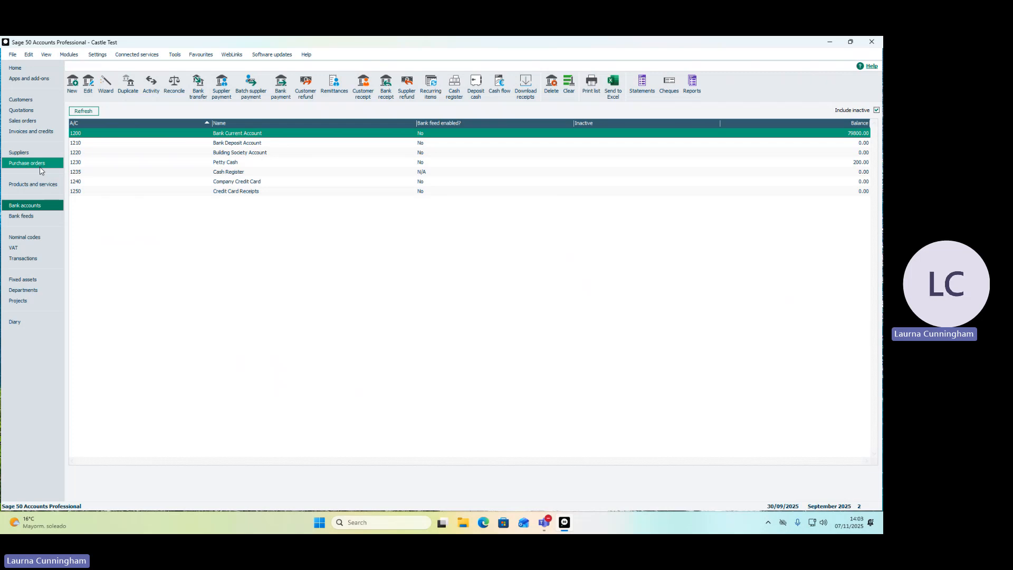
Create a new product invoice dated 01/09/2025 for the customer Cash Sale.
left_click(46, 133)
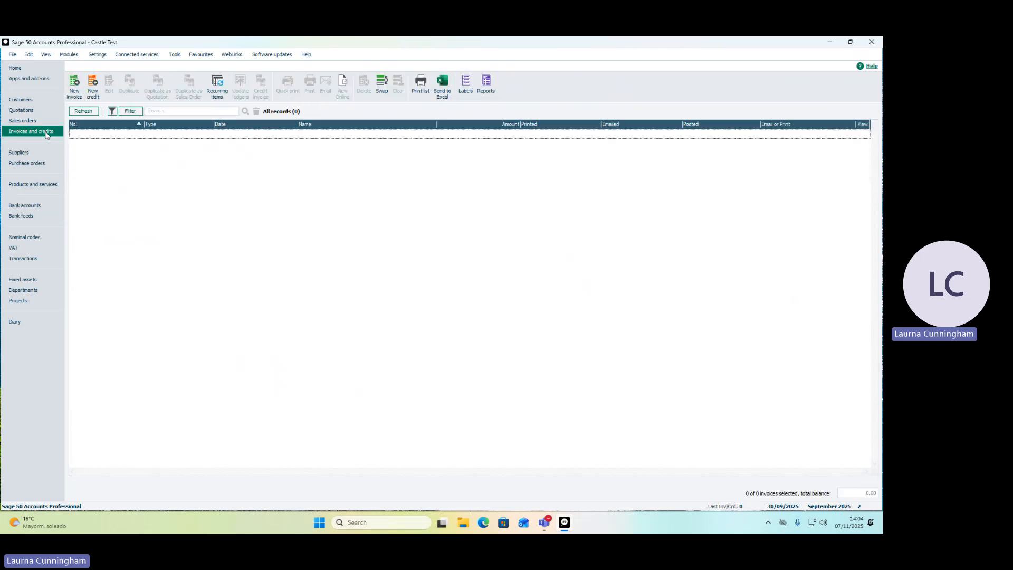
left_click(74, 90)
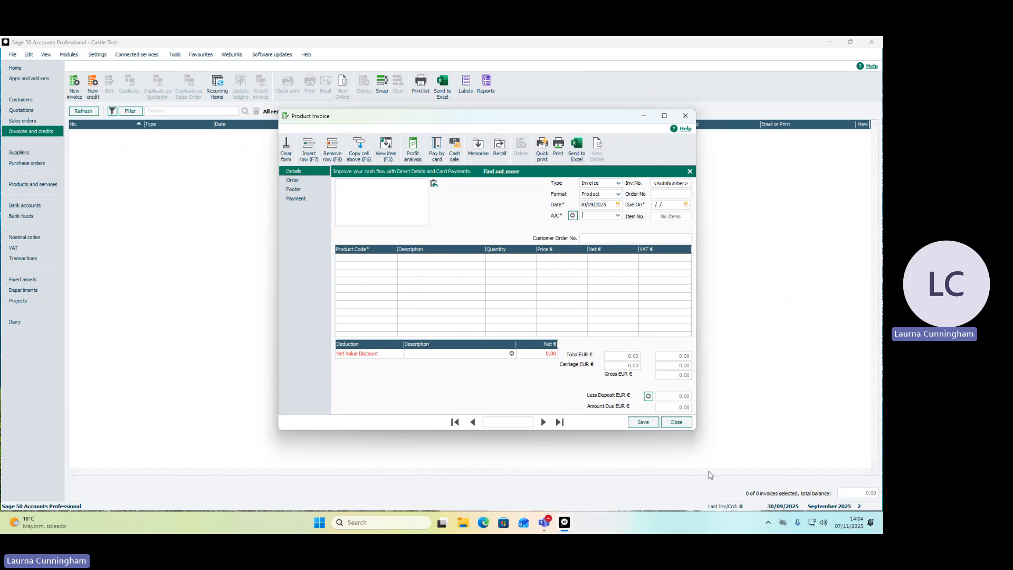
left_click(584, 206)
key("BackSpace")
type("0")
left_click(618, 216)
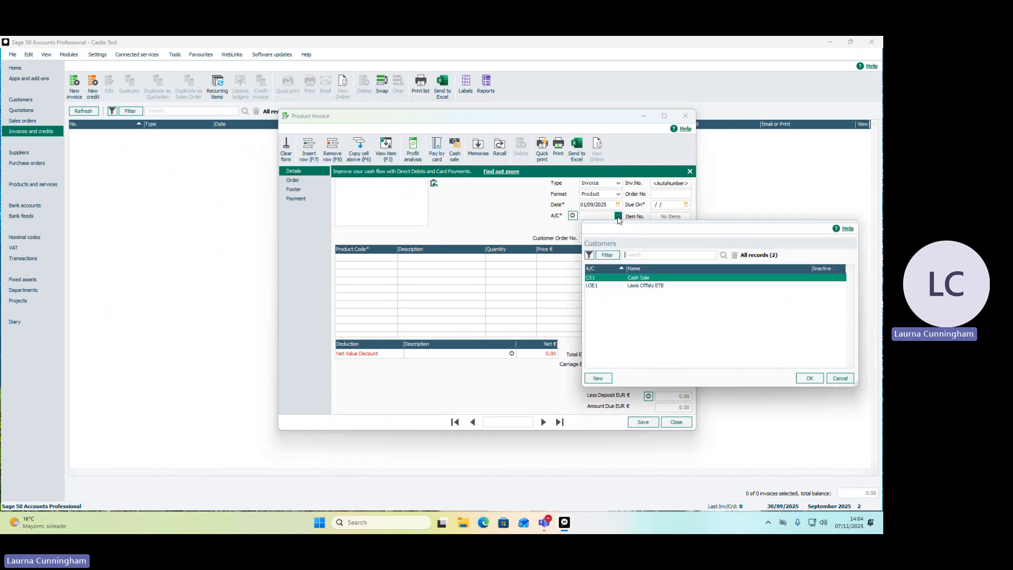
double_click(635, 279)
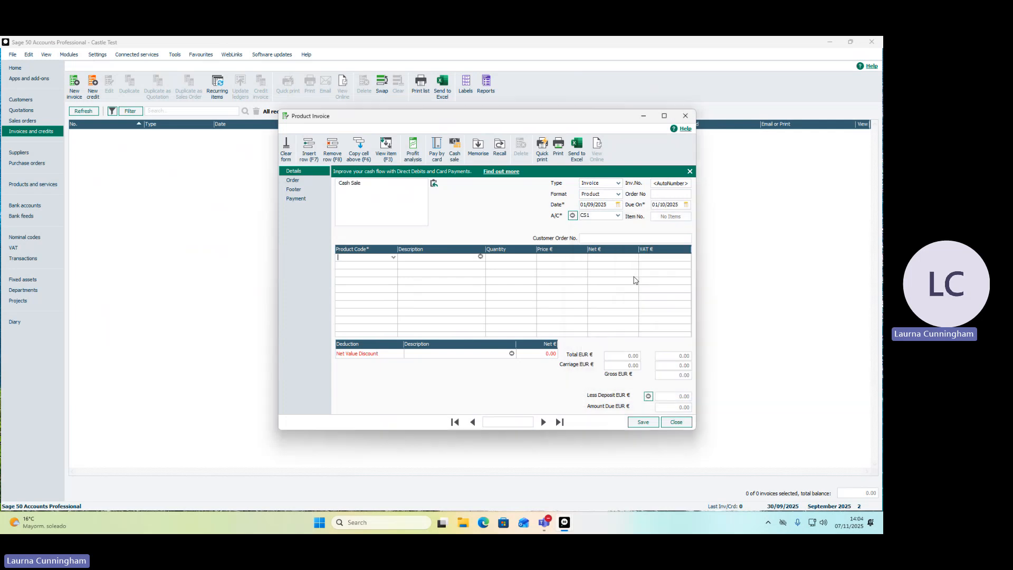
Add product BOOK1 to the Cash Sale invoice with a quantity of 150 and save the invoice.
left_click(394, 258)
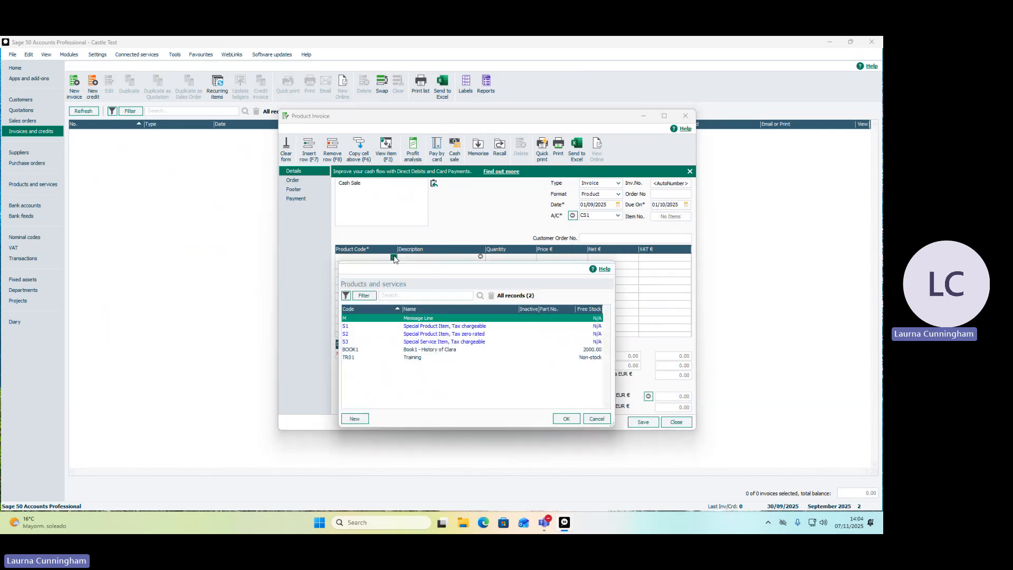
left_click(417, 350)
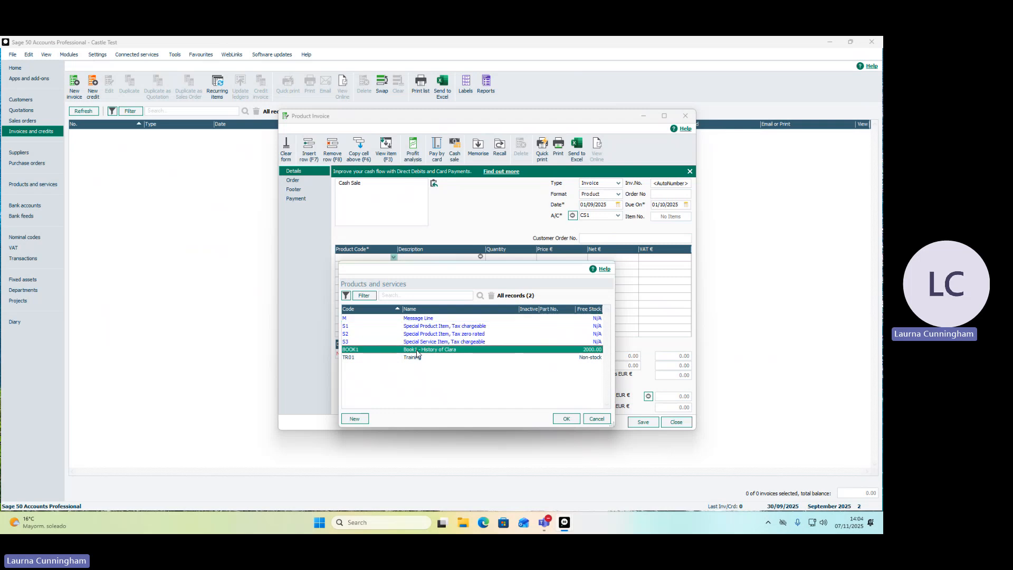
double_click(417, 352)
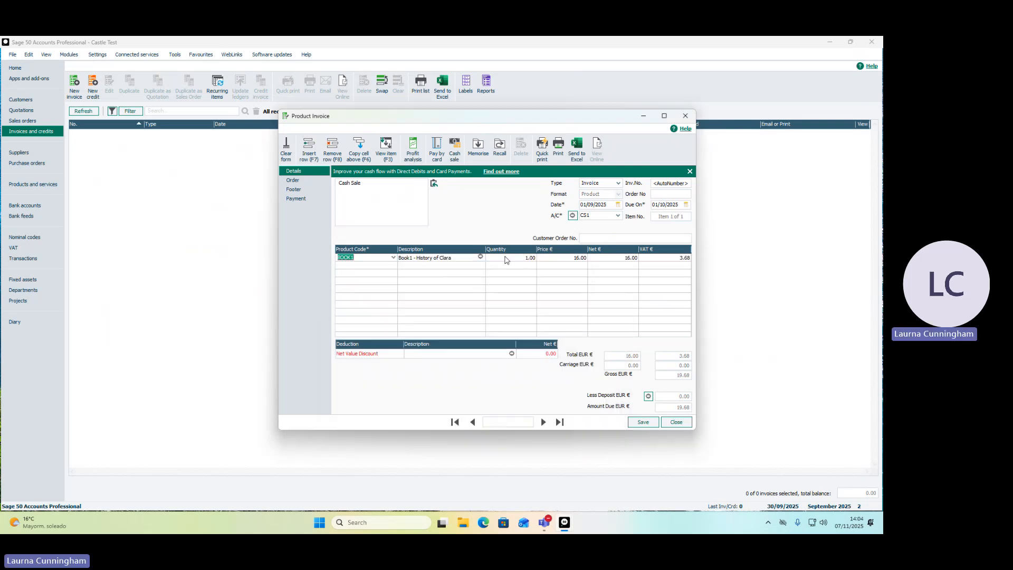
left_click(393, 257)
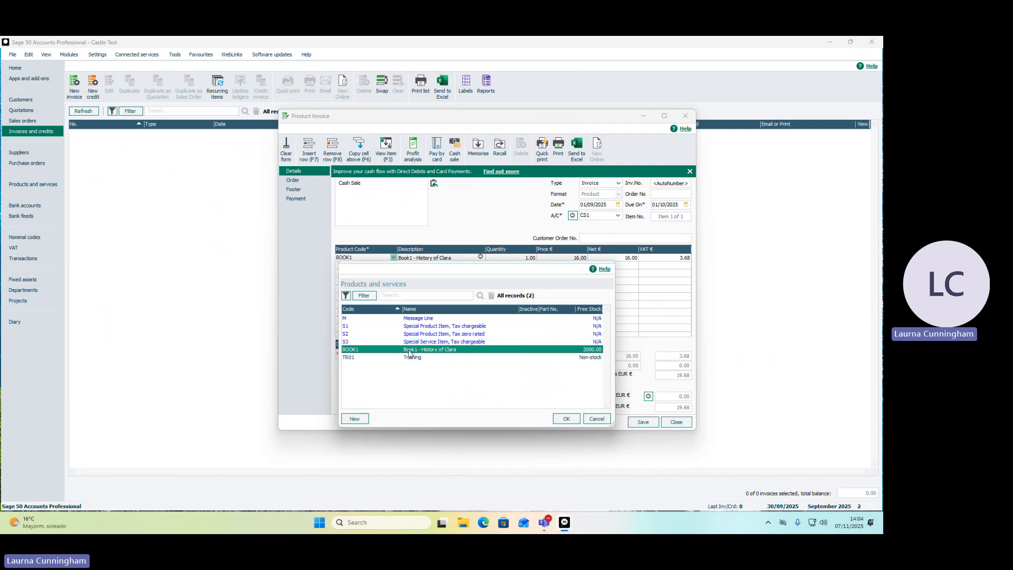
left_click(393, 258)
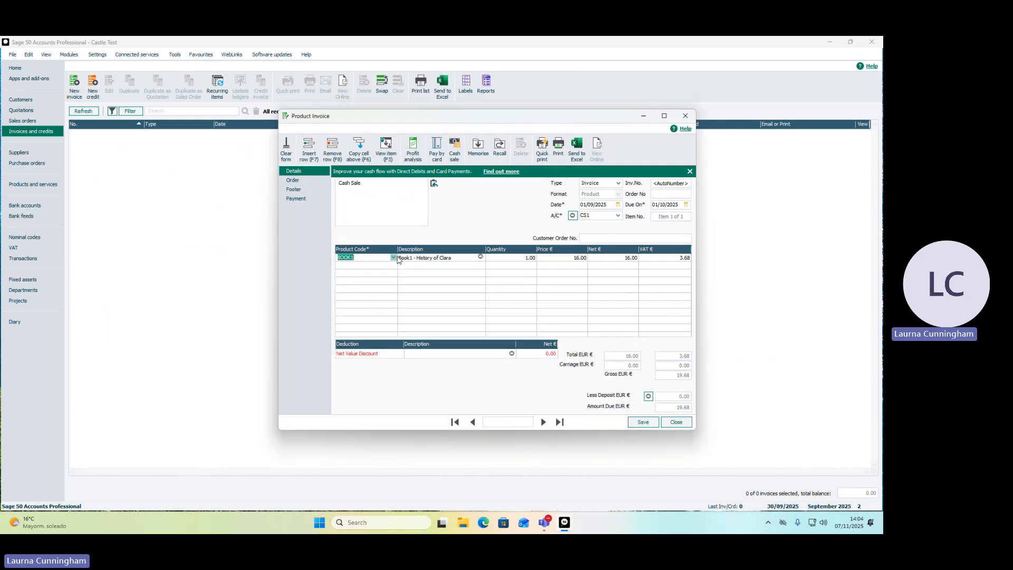
left_click(505, 258)
type("150")
key("Tab")
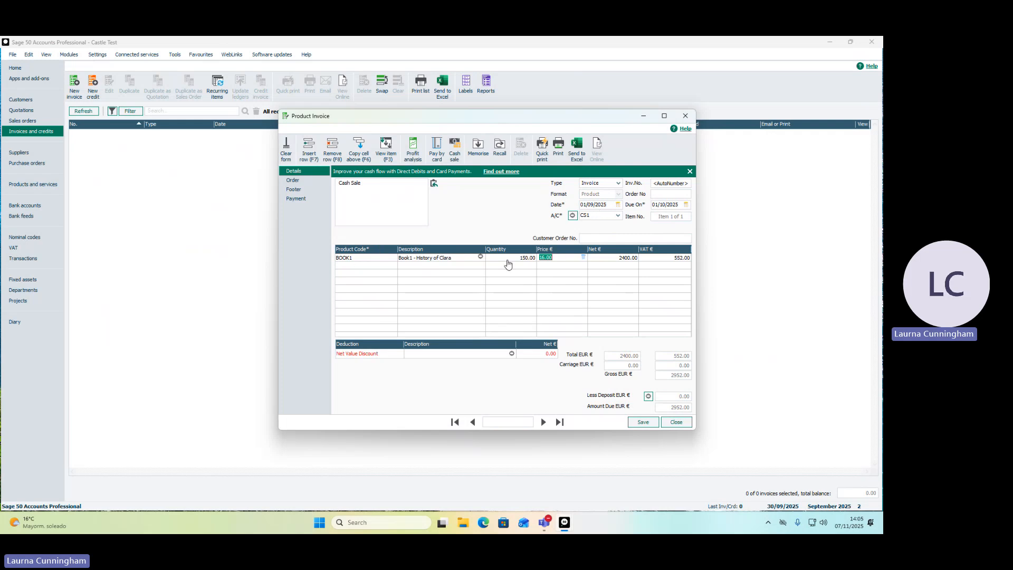
left_click(644, 423)
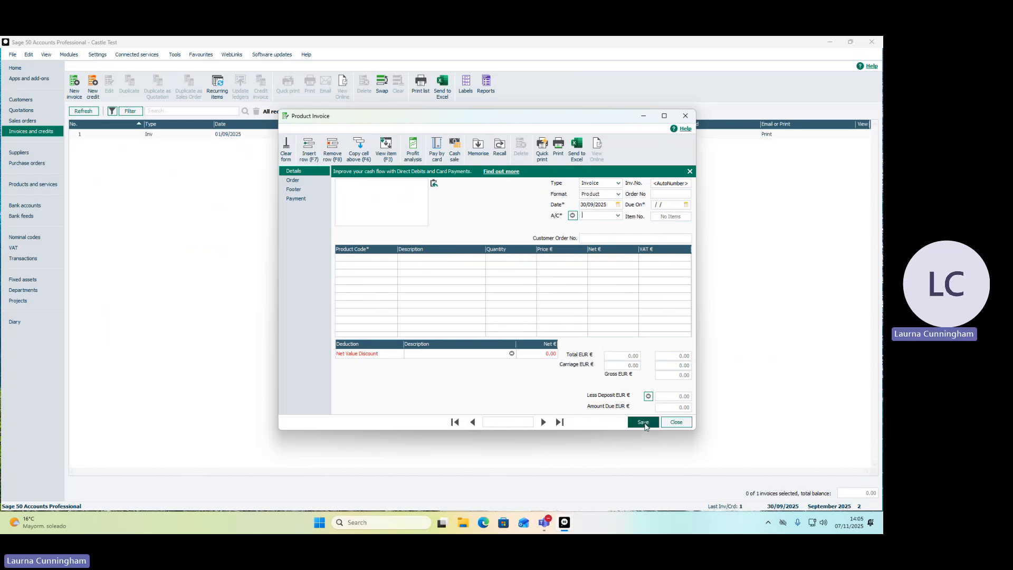
Date the next product invoice 03/09/2025 and select Laois Offaly ETB as its customer.
left_click(591, 207)
left_click_drag(606, 203, 578, 207)
type("03")
key("Tab")
left_click(618, 216)
left_click(644, 286)
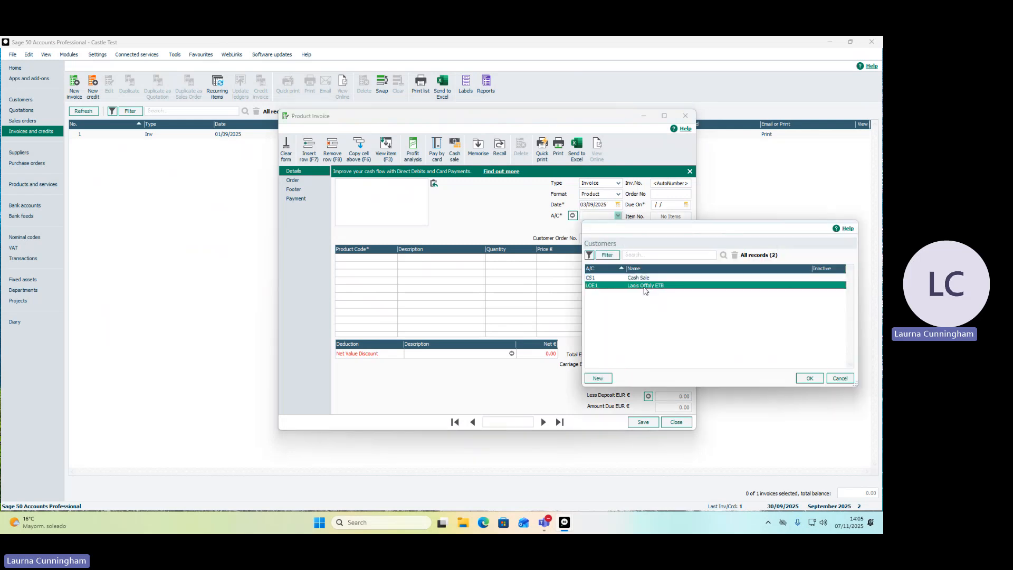
double_click(645, 288)
Add products BOOK1 and TR01 as two lines on the Laois Offaly ETB invoice.
left_click(394, 258)
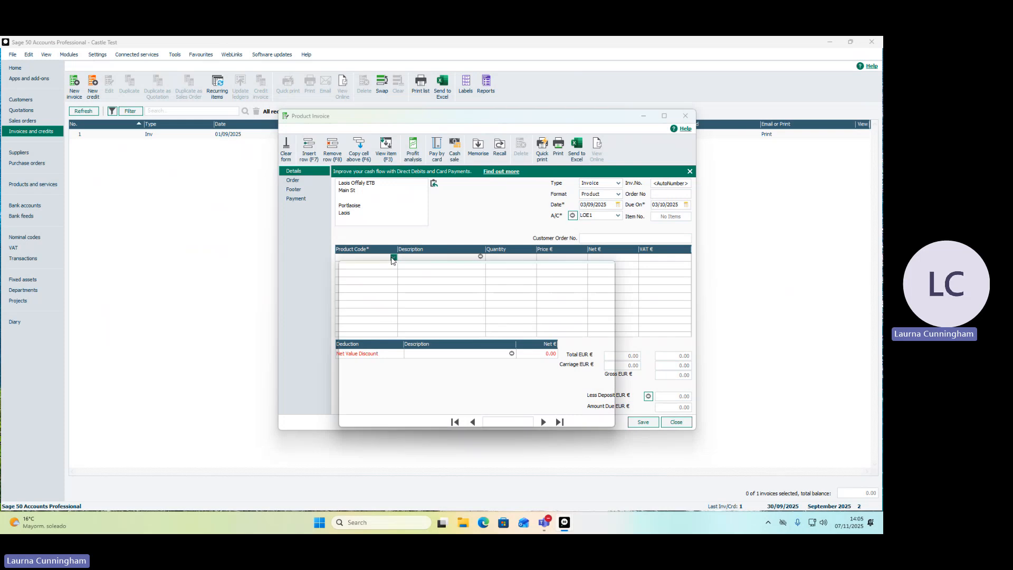
double_click(395, 352)
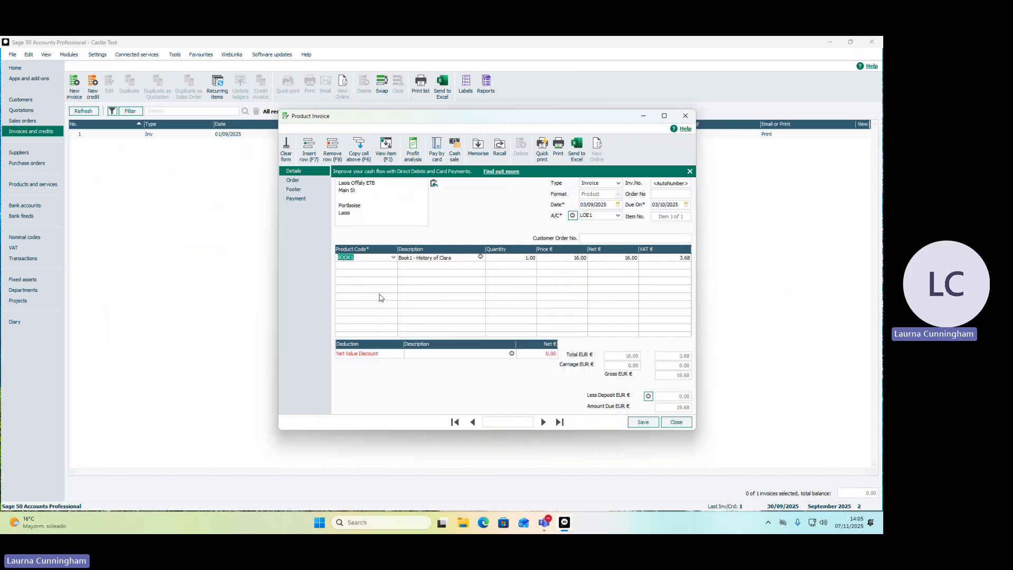
left_click(368, 267)
left_click(393, 265)
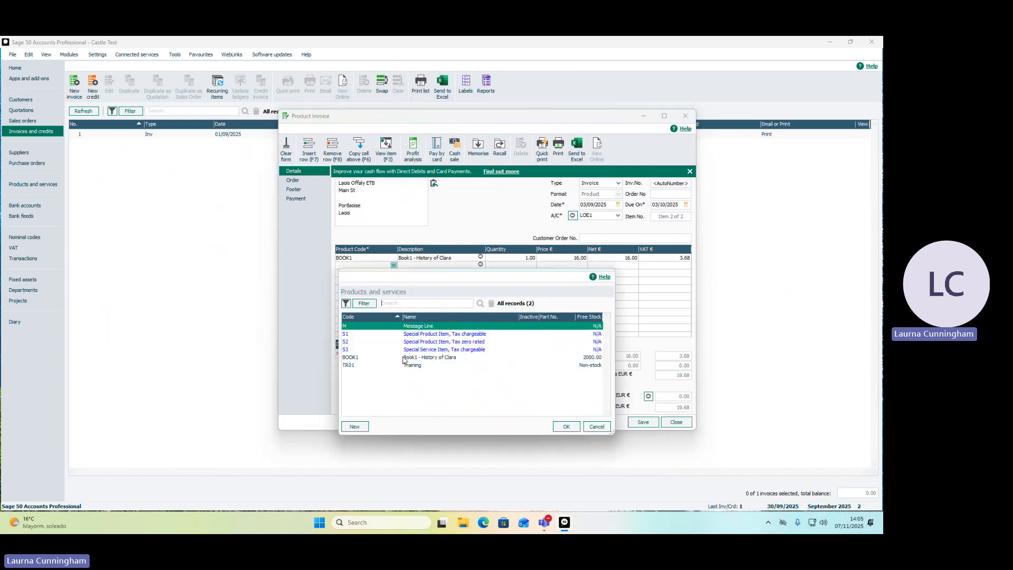
double_click(404, 365)
Set the quantities to 15 for BOOK1 and 10 for TR01, then save the invoice and close the form.
left_click(511, 259)
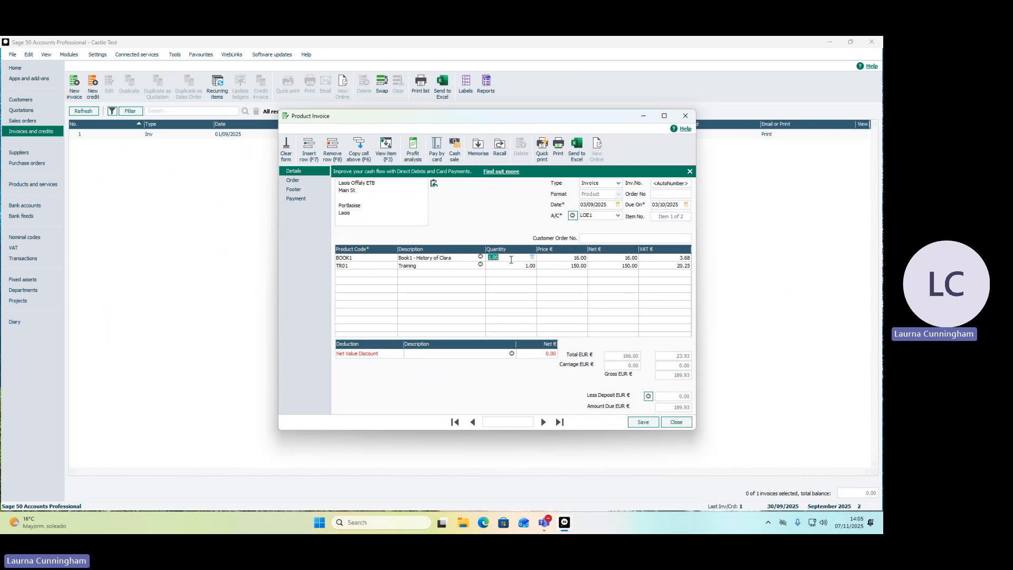
type("15")
left_click(511, 264)
type("10")
key("Return")
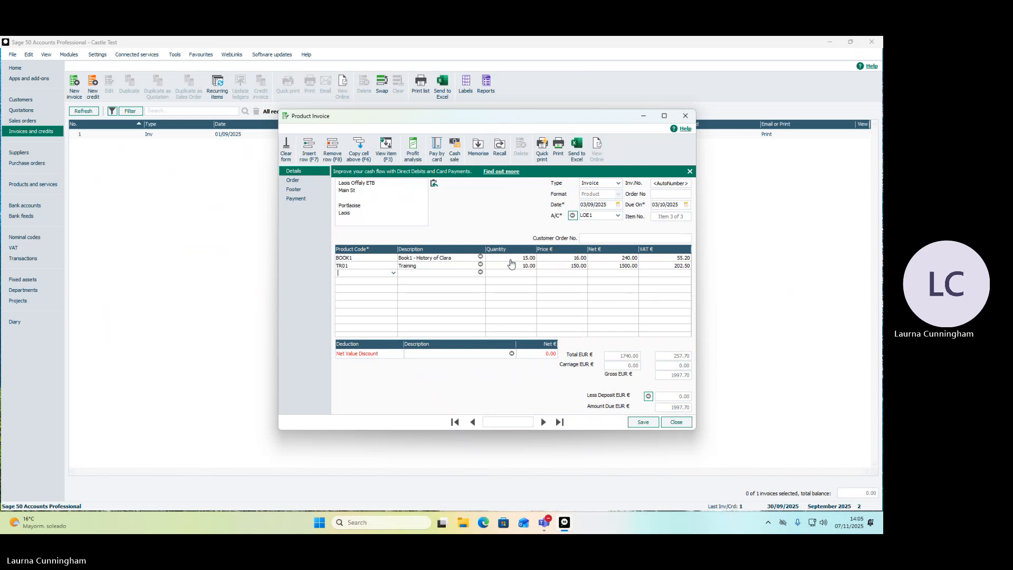
left_click(639, 422)
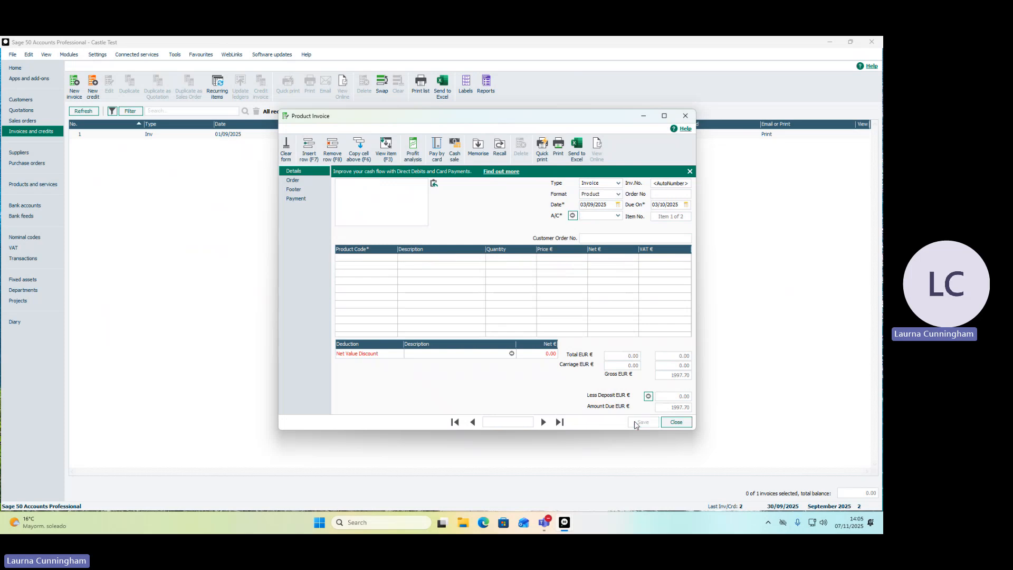
left_click(679, 426)
Create a new product invoice for the customer Cash Sale, keeping the default date 30/09/2025.
left_click(76, 86)
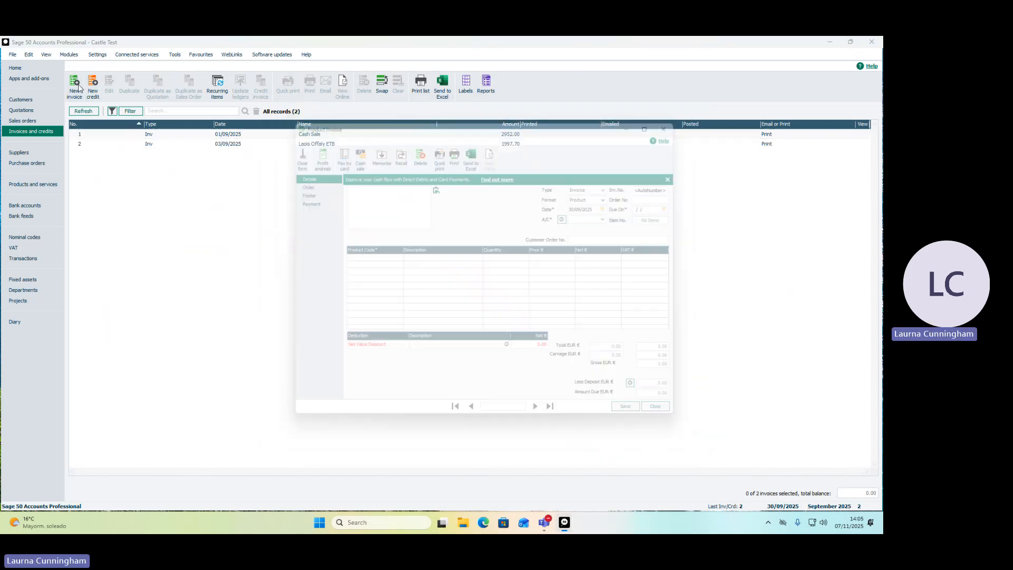
left_click(619, 216)
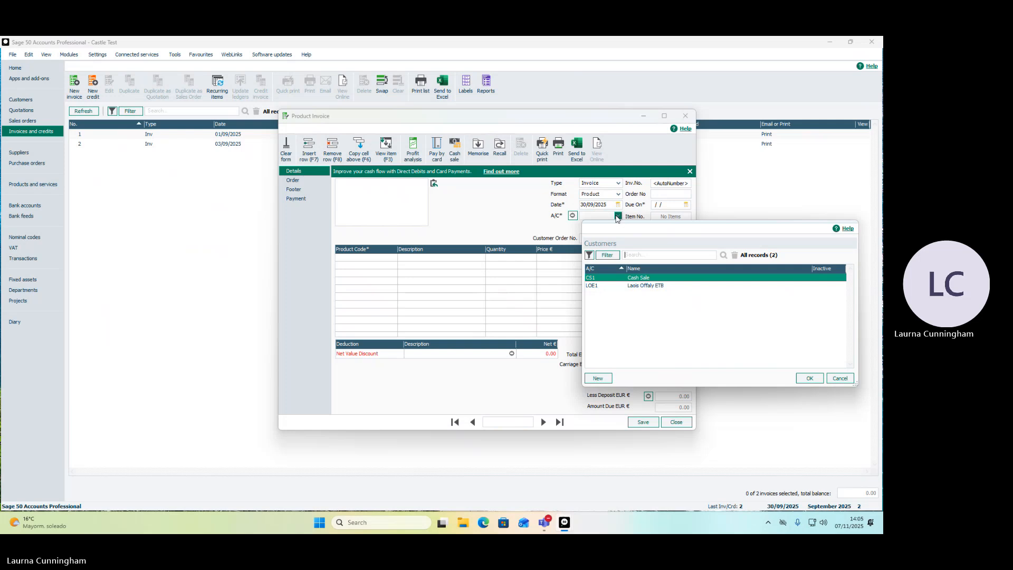
left_click(631, 278)
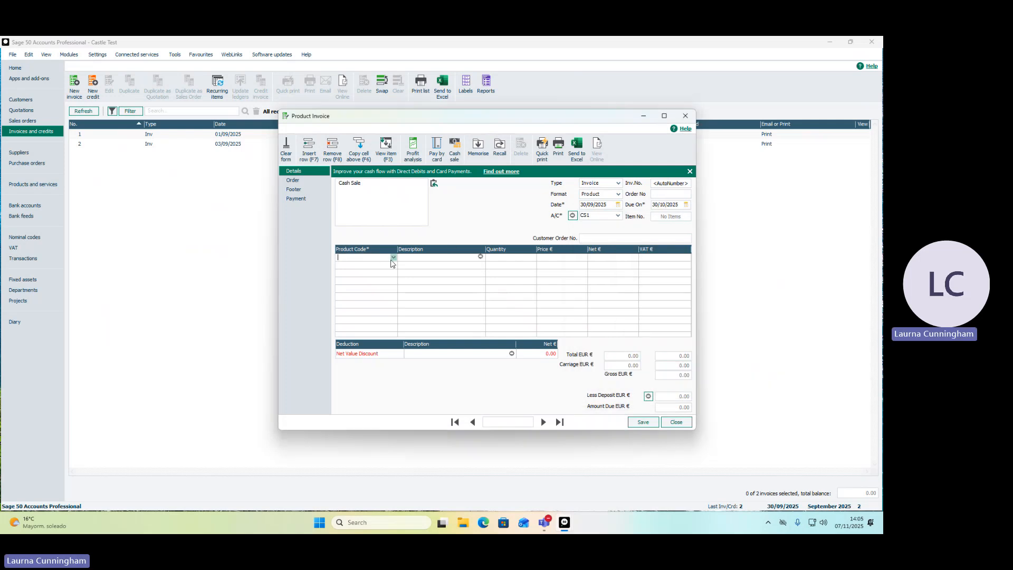
Add product TR01 to the Cash Sale invoice with a quantity of 15 and save the invoice.
left_click(393, 258)
double_click(413, 362)
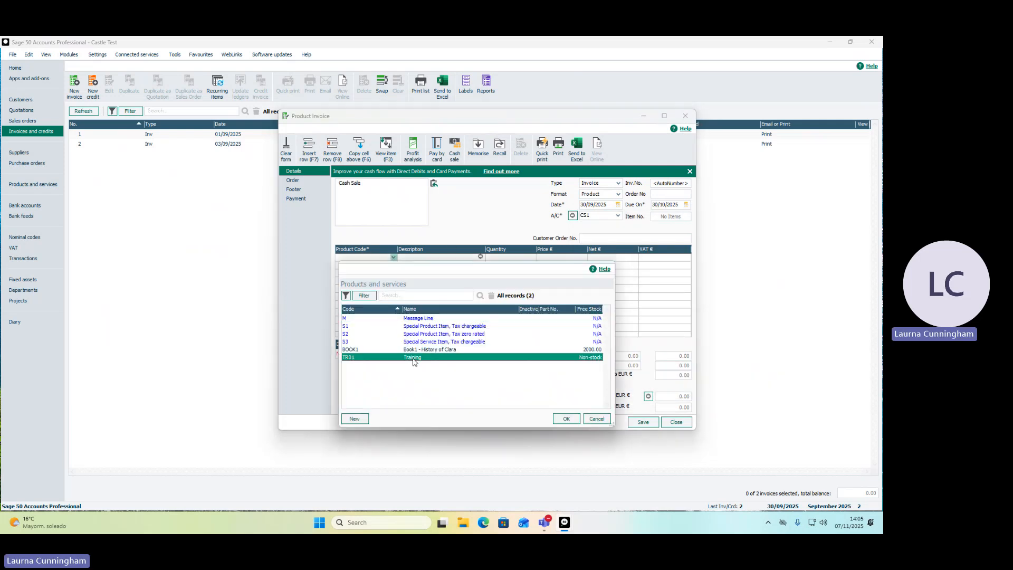
left_click(501, 259)
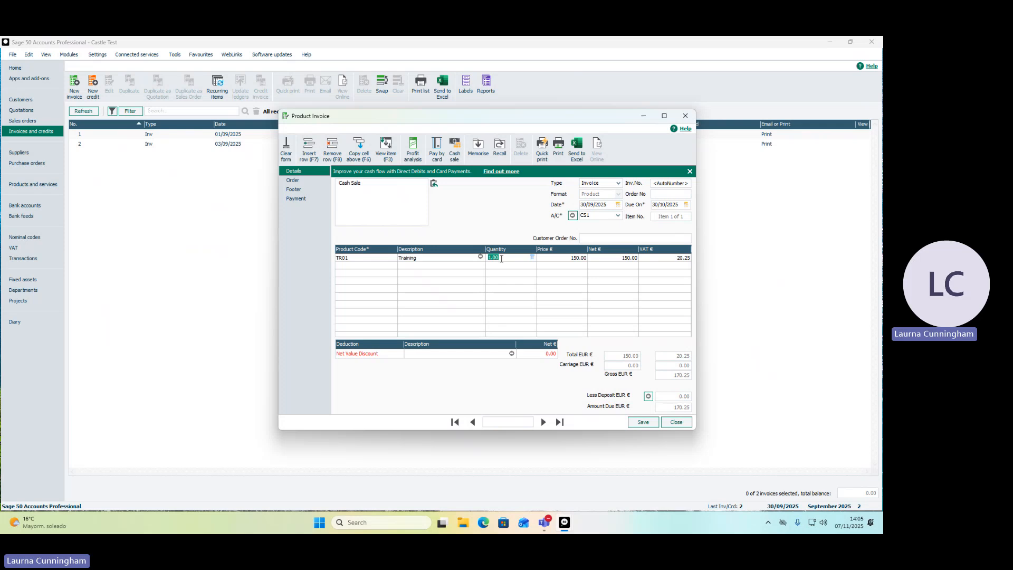
type("15")
key("Tab")
left_click(642, 422)
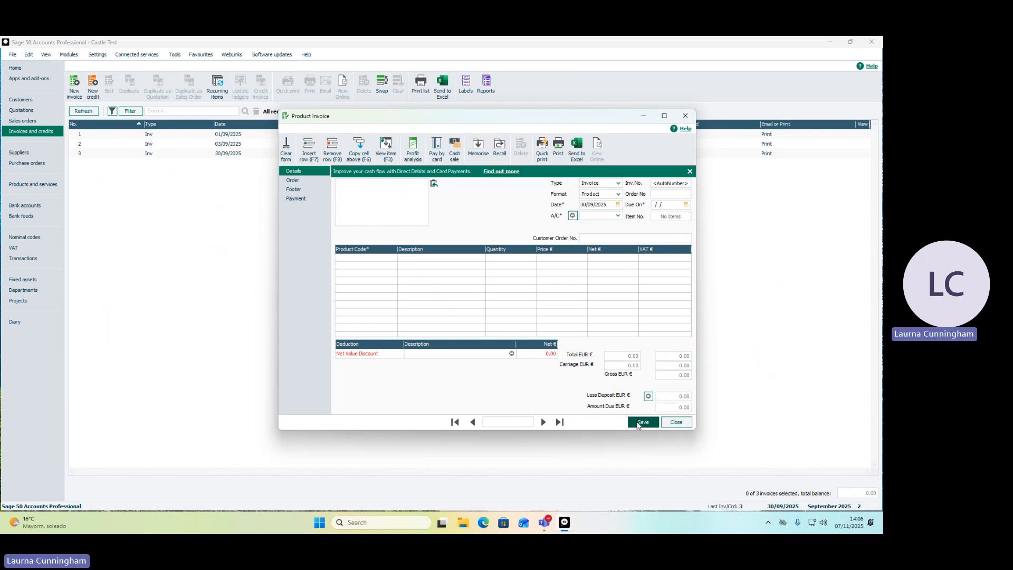
Date the next product invoice 06/09/2025 and select Laois Offaly ETB as its customer.
left_click(611, 204)
left_click_drag(612, 203, 575, 201)
type("06/09/2025")
key("Tab")
left_click(617, 215)
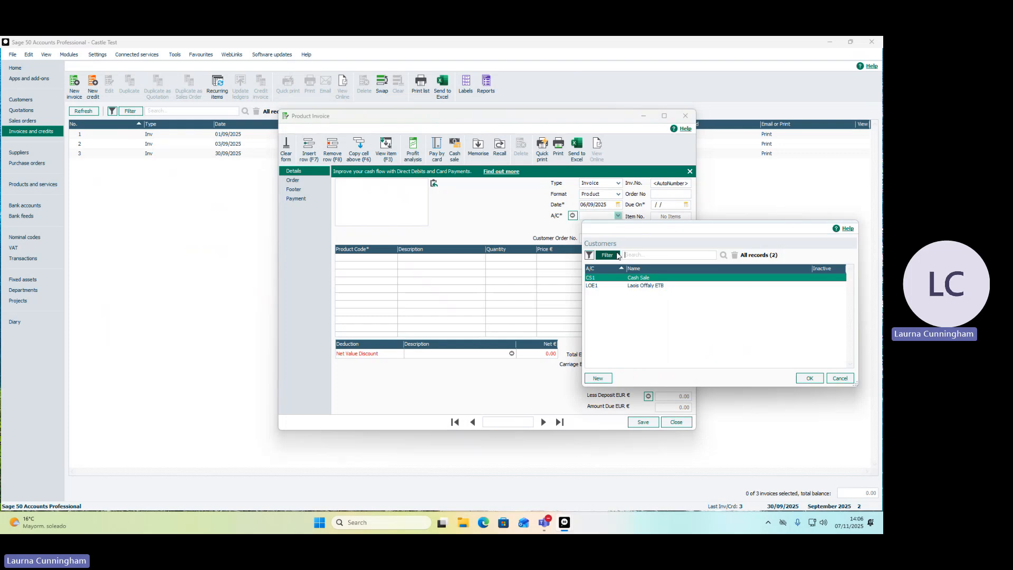
double_click(619, 285)
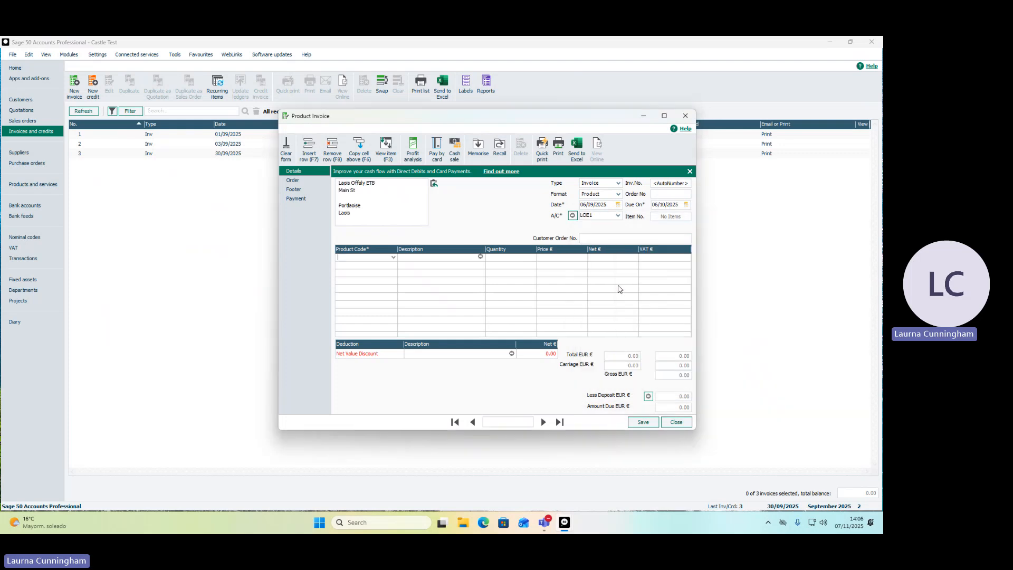
Add product BOOK1 to the 06/09/2025 invoice with a quantity of 150.
left_click(393, 257)
double_click(414, 350)
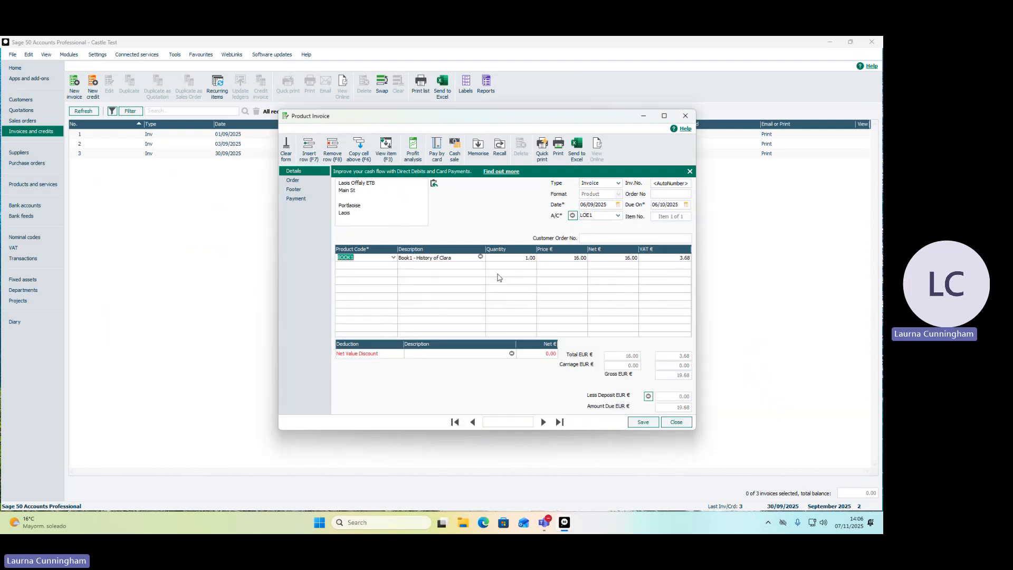
left_click(521, 258)
type("150")
key("Return")
Add product TR01 on the second line with a quantity of 60, then save the invoice and close the form.
left_click(393, 264)
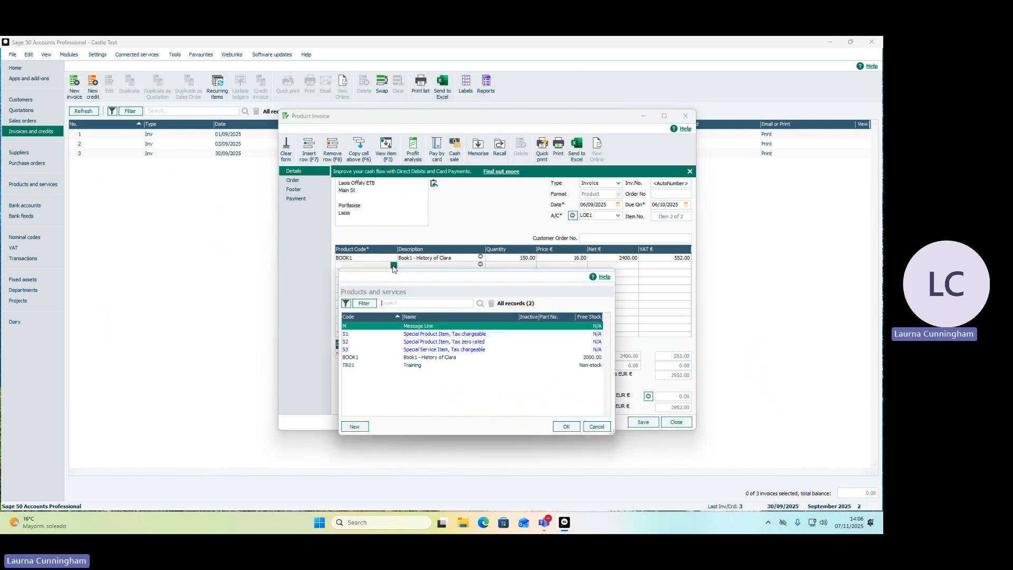
double_click(400, 365)
key("Return")
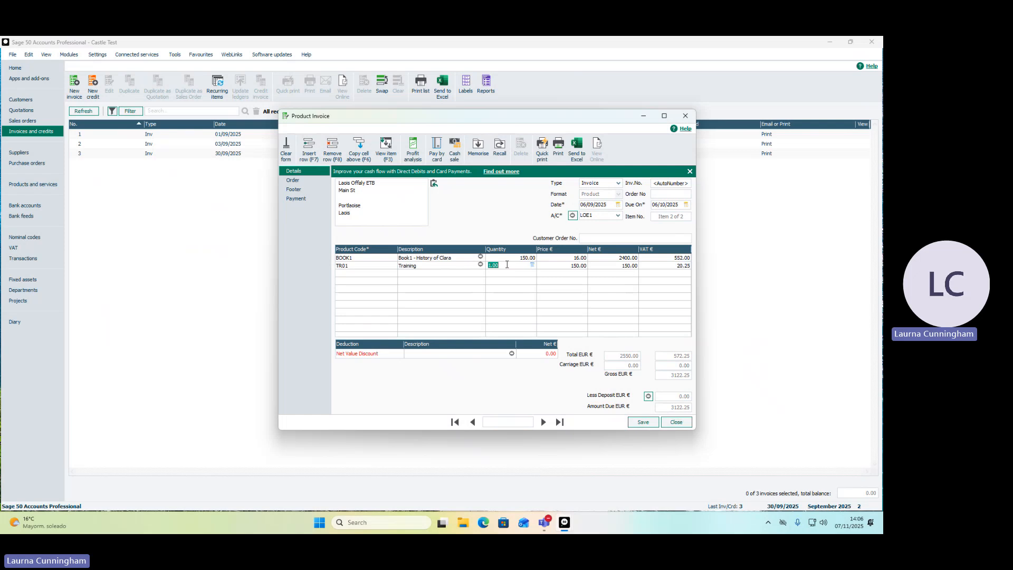
type("60")
key("Return")
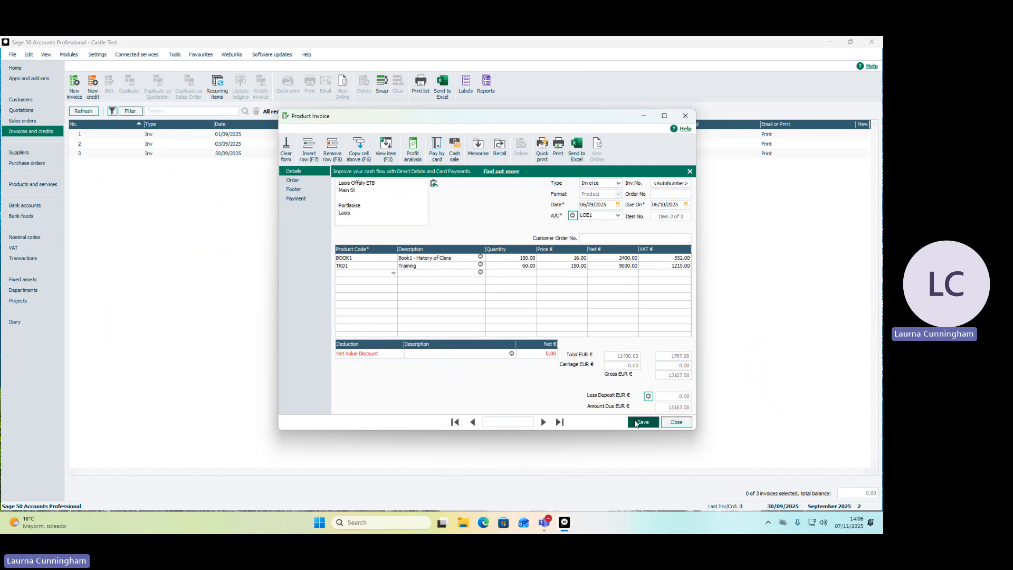
left_click(639, 423)
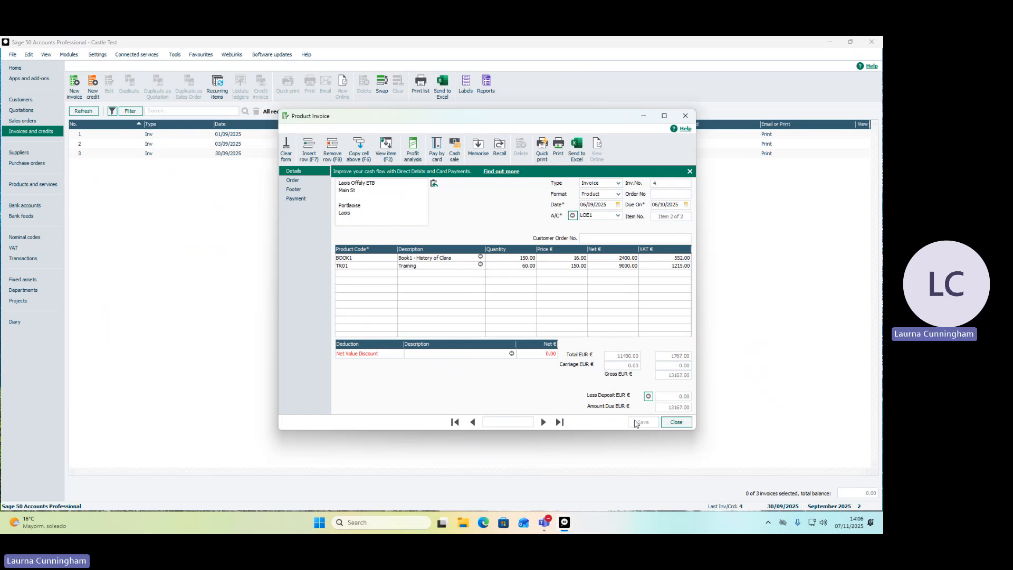
left_click(678, 423)
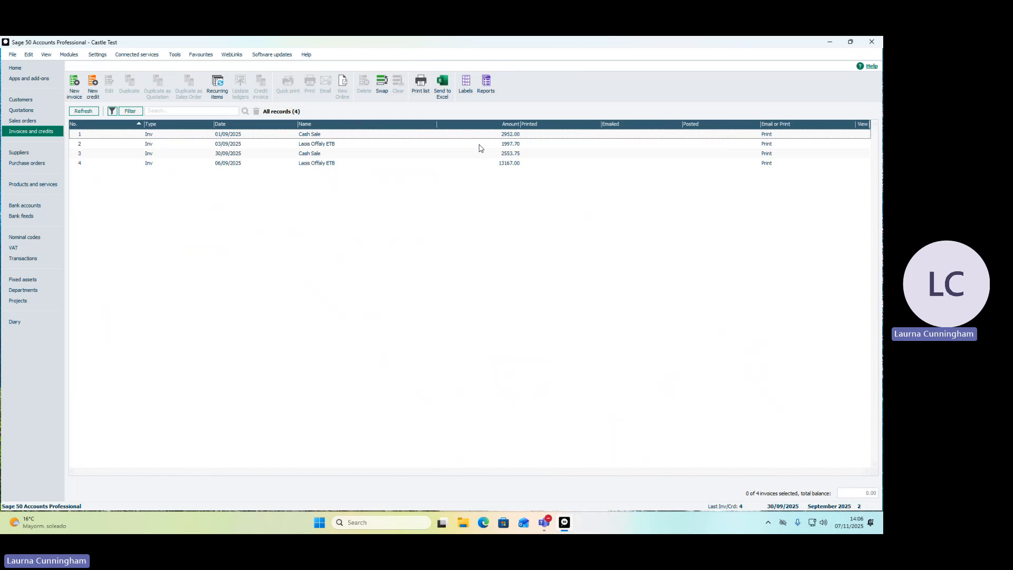
Create a new product credit dated 08/09/2025 for the customer Laois Offaly ETB.
left_click(94, 84)
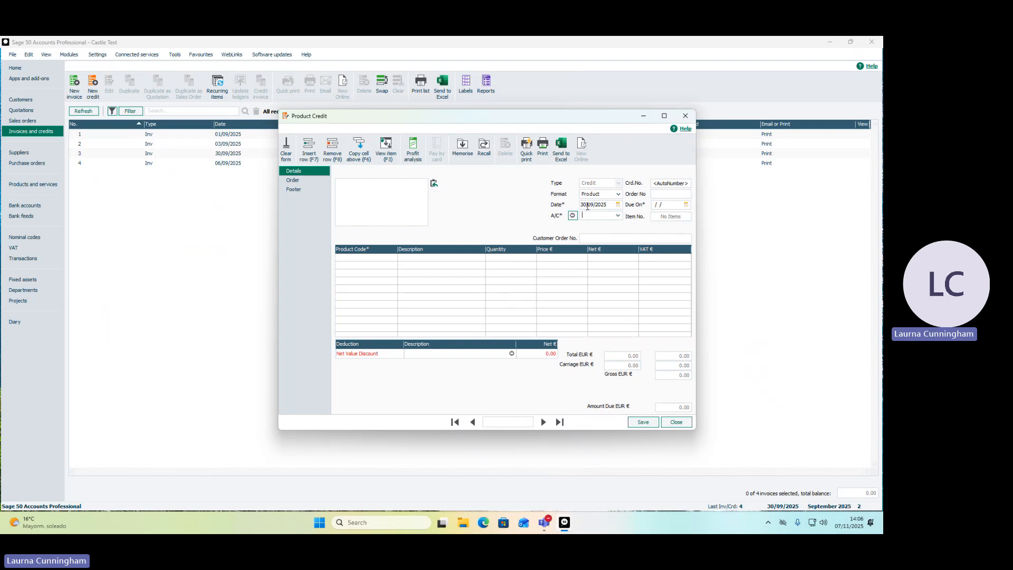
left_click_drag(588, 206, 581, 206)
type("08")
left_click(618, 215)
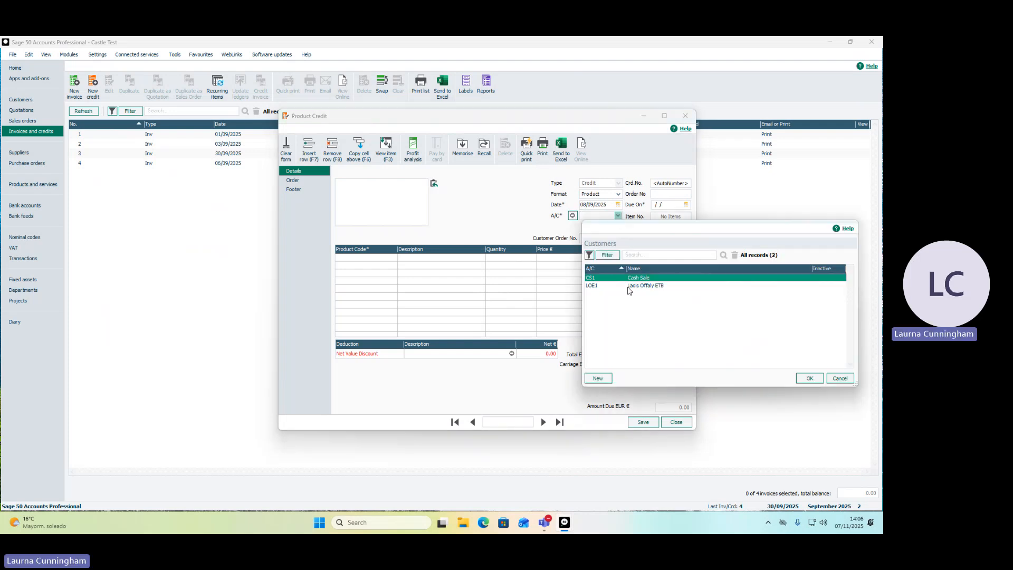
double_click(628, 286)
Add product BOOK1 to the credit with a quantity of 6, then save the credit and close the form.
left_click(384, 256)
left_click(393, 257)
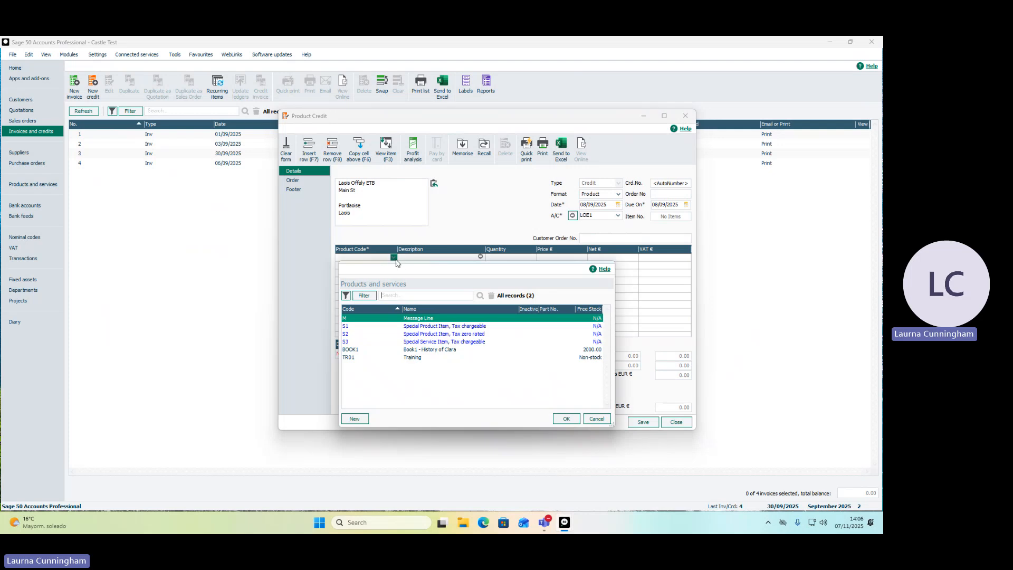
double_click(424, 352)
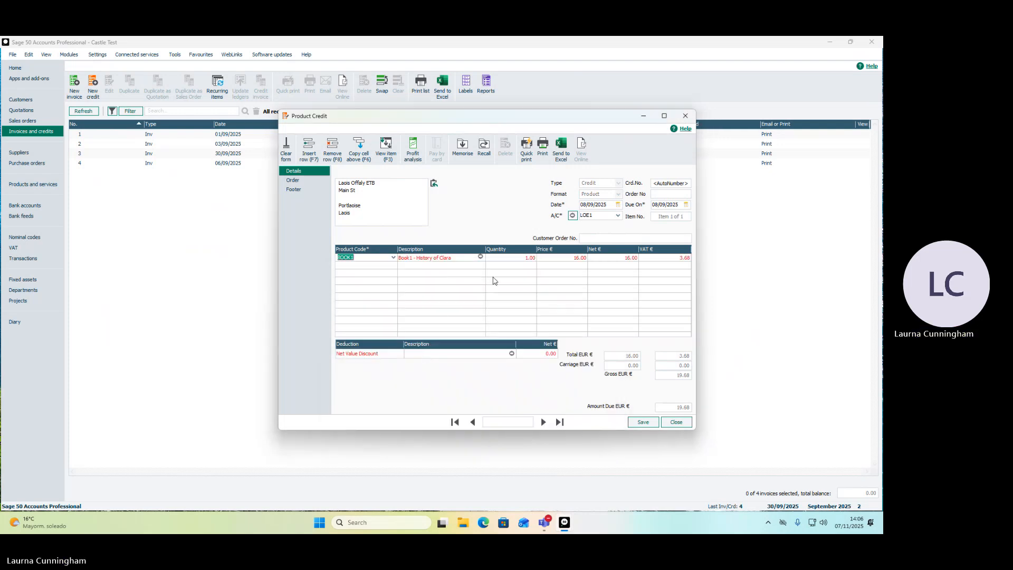
left_click(507, 258)
type("6")
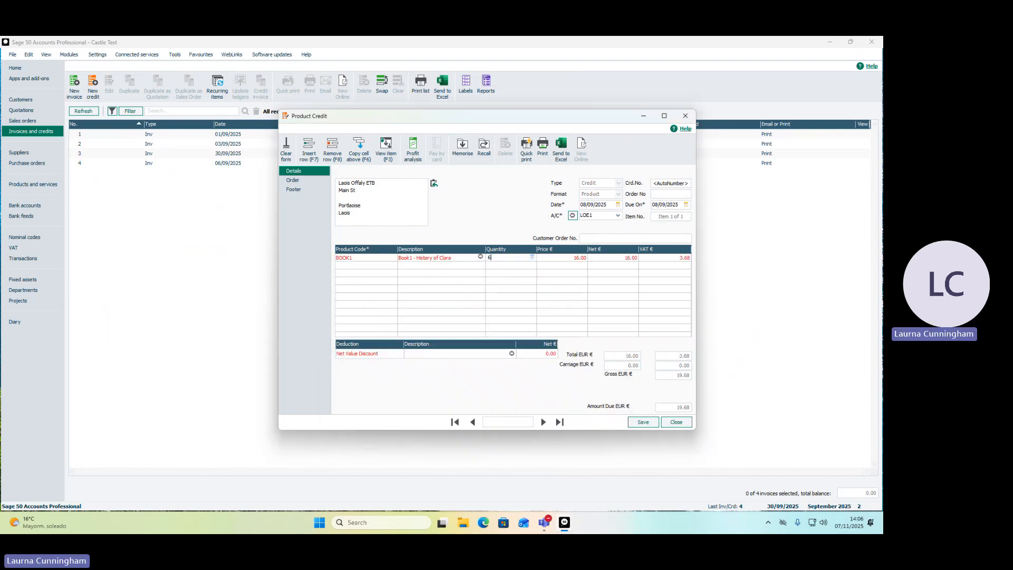
key("Tab")
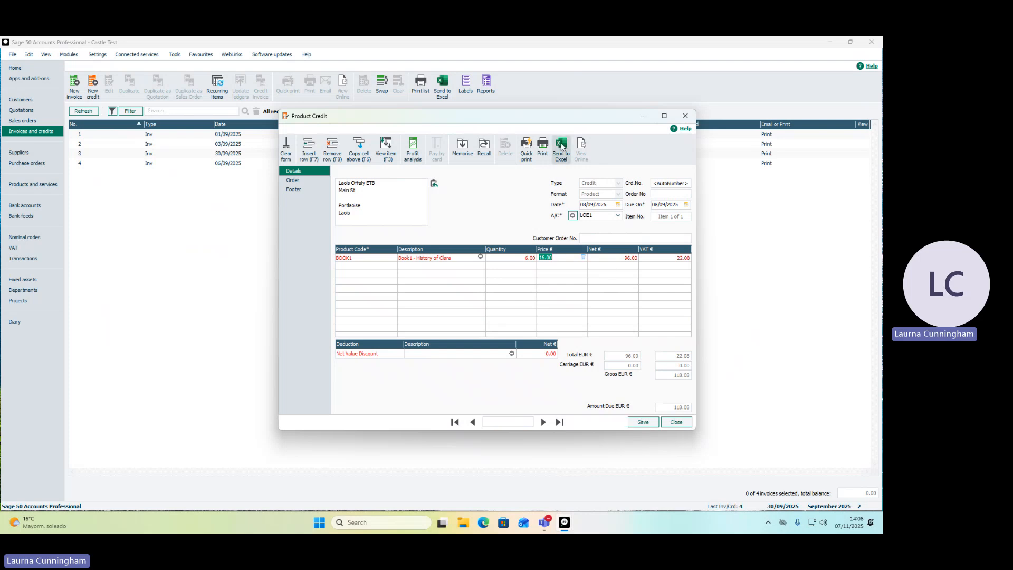
left_click_drag(507, 117, 379, 142)
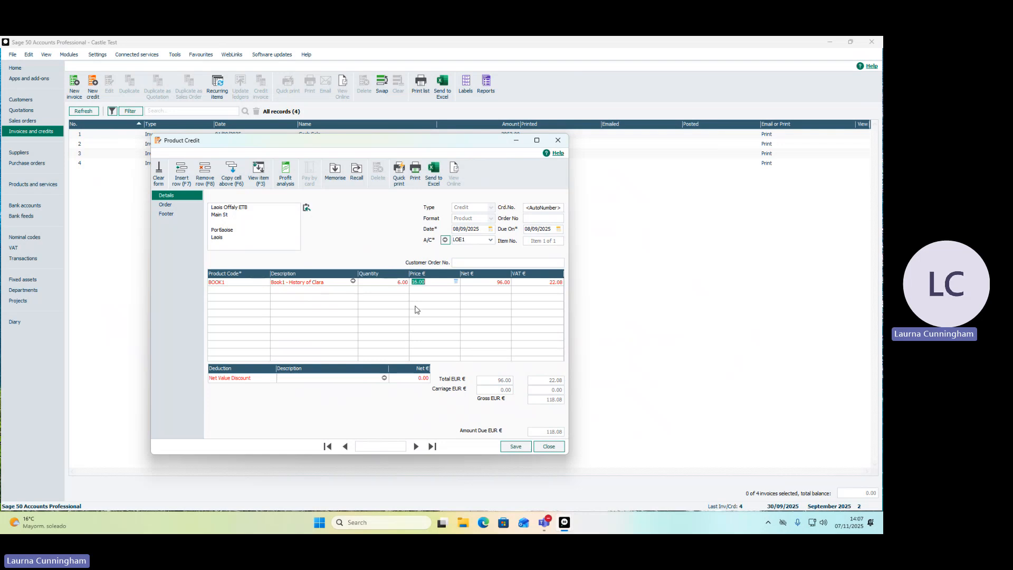
left_click(514, 447)
left_click(547, 447)
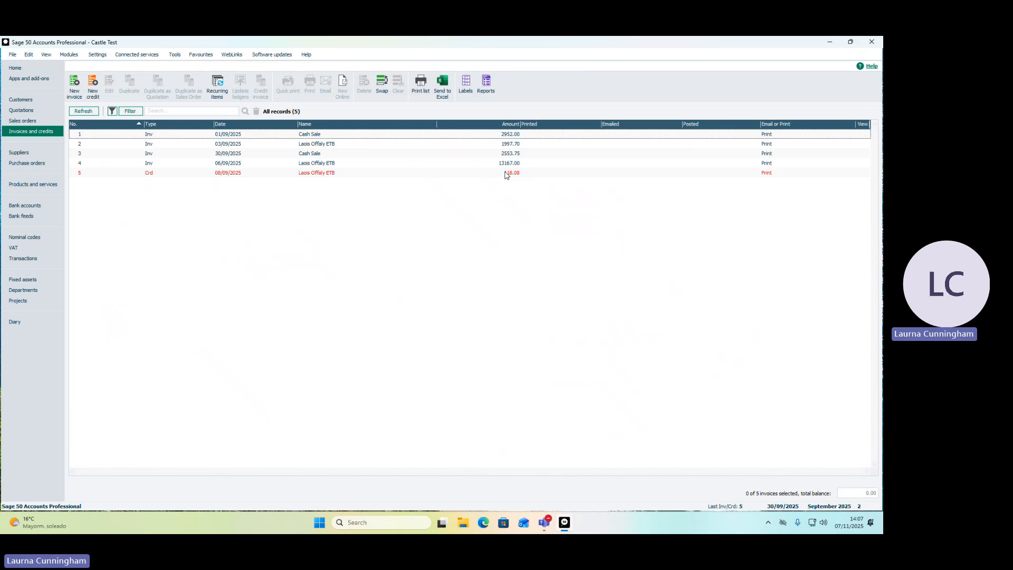
left_click(504, 135)
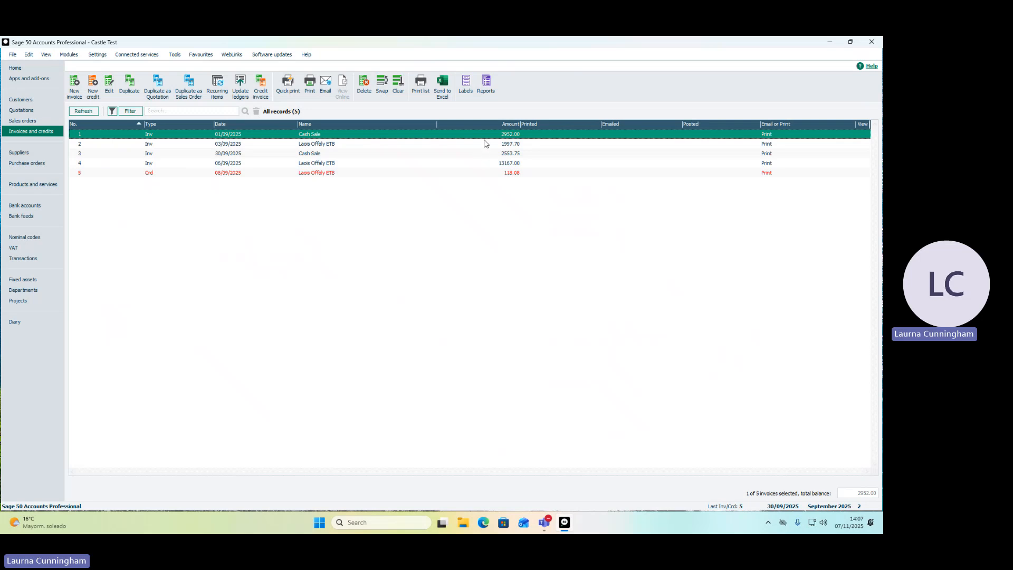
key("ctrl+a")
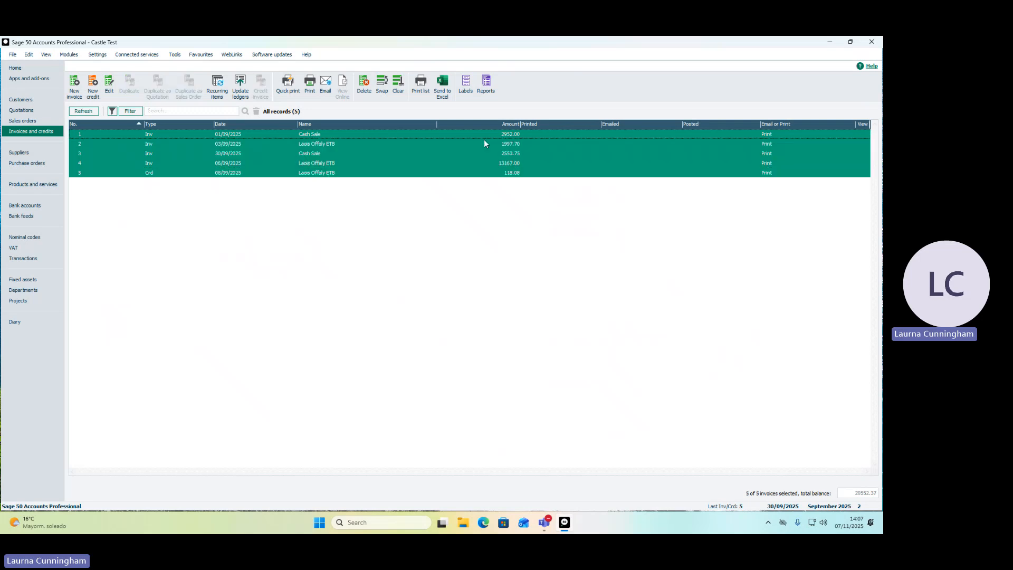
left_click(483, 140)
Select invoices 1 to 4 and credit 5 in the list and open the print layouts for them.
left_click(486, 136)
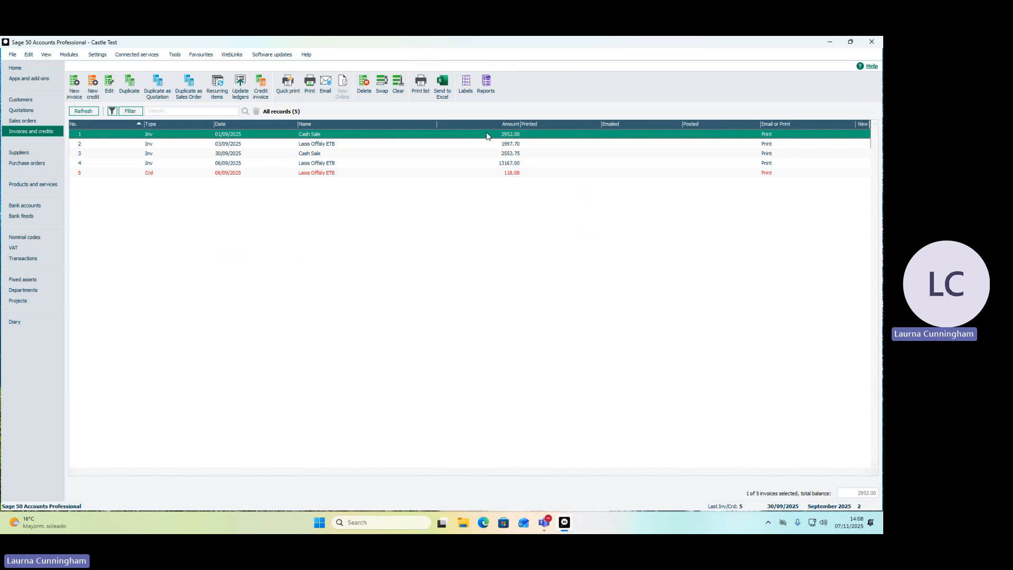
left_click(486, 146, "ctrl")
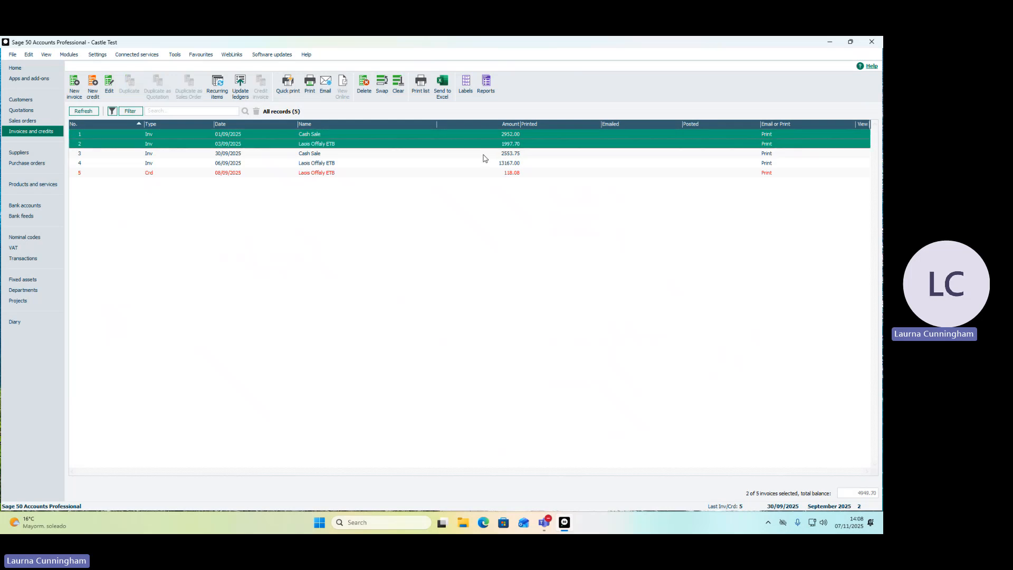
left_click(483, 154, "ctrl")
left_click(480, 164, "ctrl")
left_click(478, 175, "ctrl")
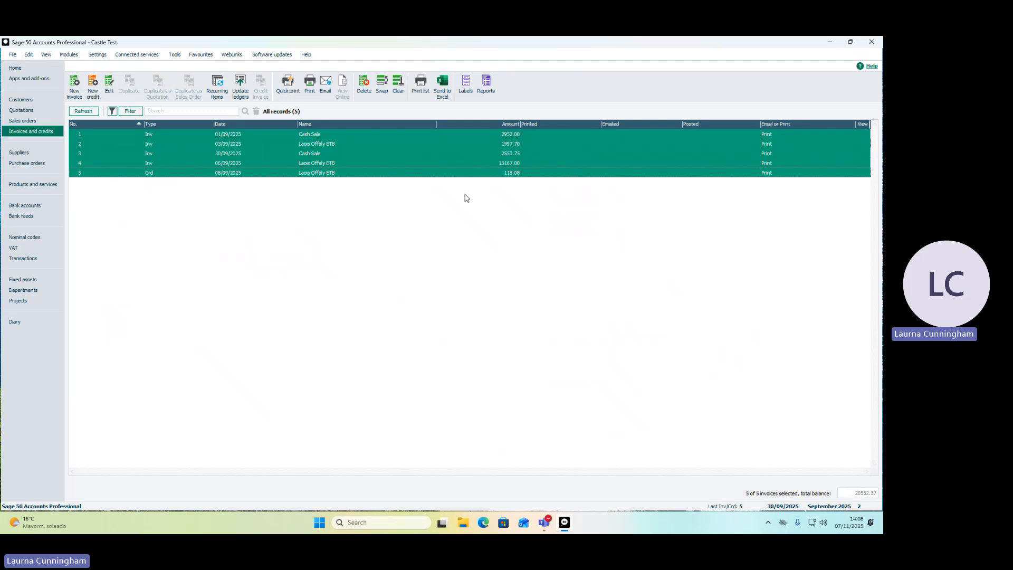
left_click(311, 86)
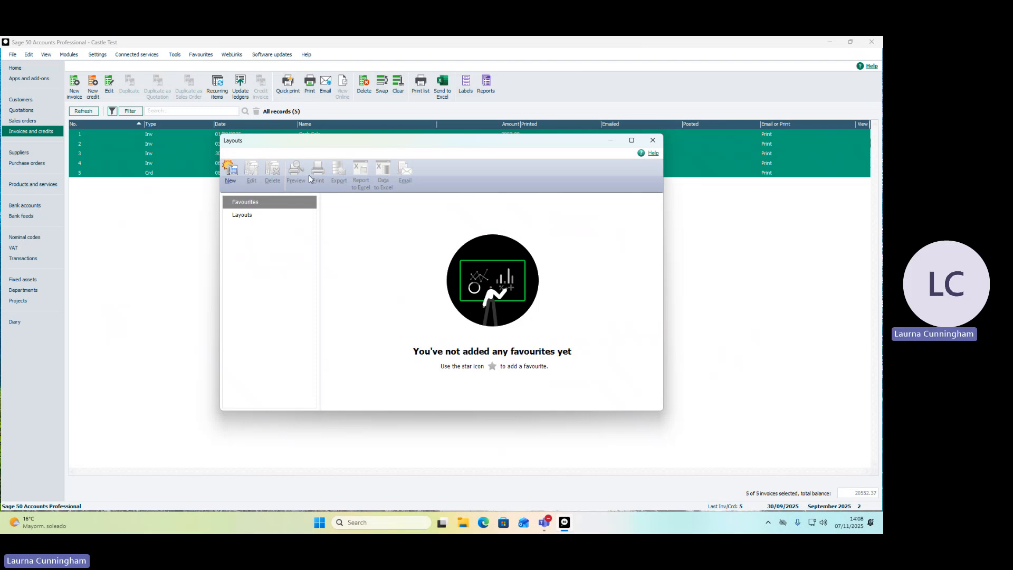
Preview the selected invoices and credit with the A4 Inv Settlement Discount - Plain Paper layout, review the pages, and close the preview and layouts.
left_click(245, 216)
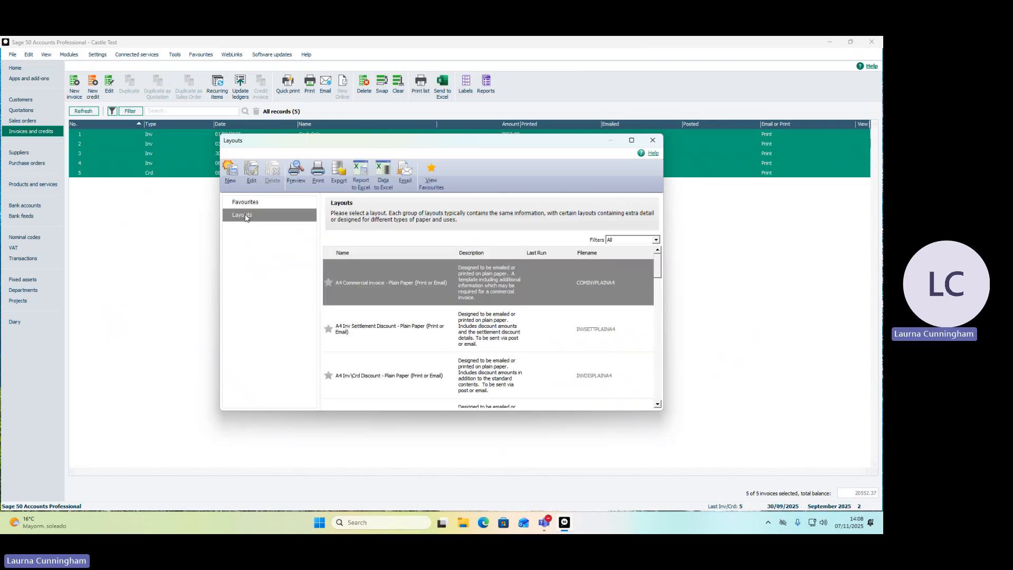
mouse_move(543, 337)
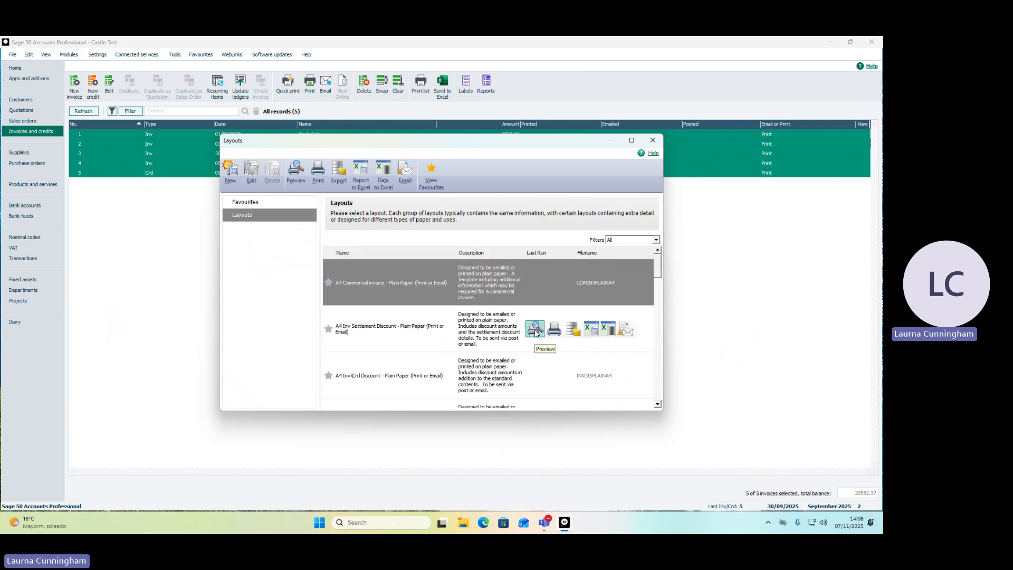
left_click(536, 332)
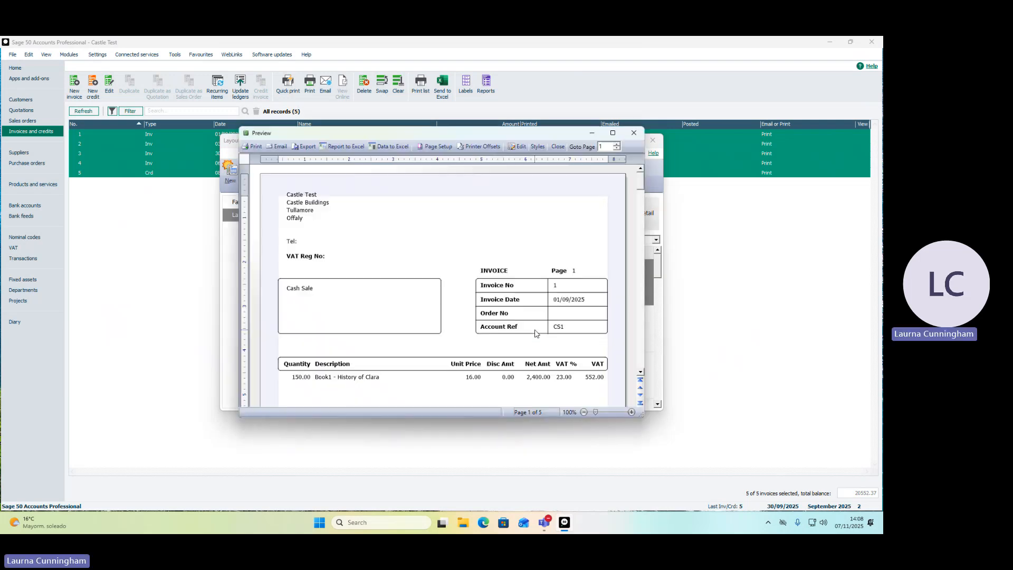
scroll(561, 290, "down", 7)
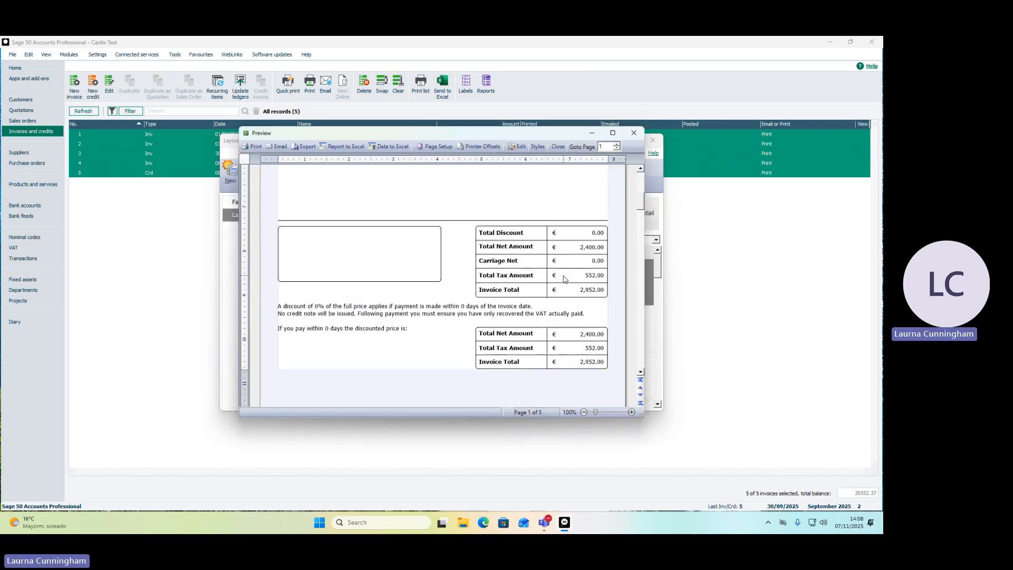
scroll(564, 278, "down", 3)
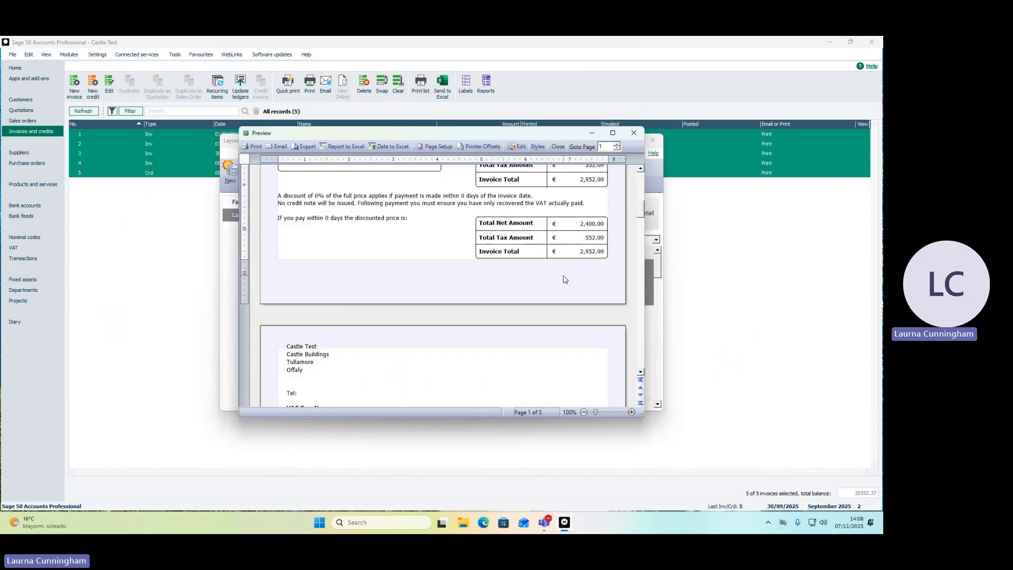
left_click(636, 132)
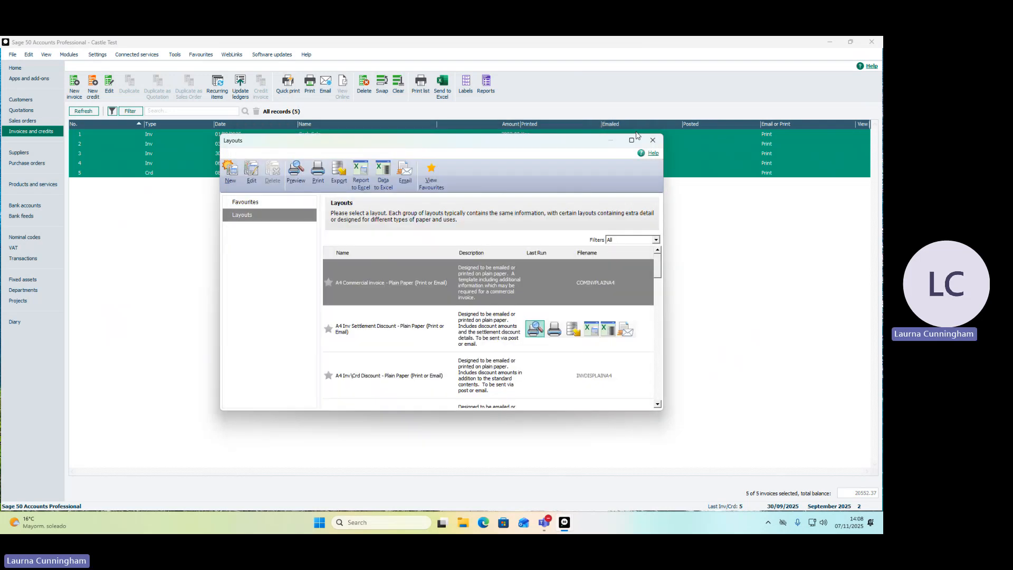
left_click(652, 142)
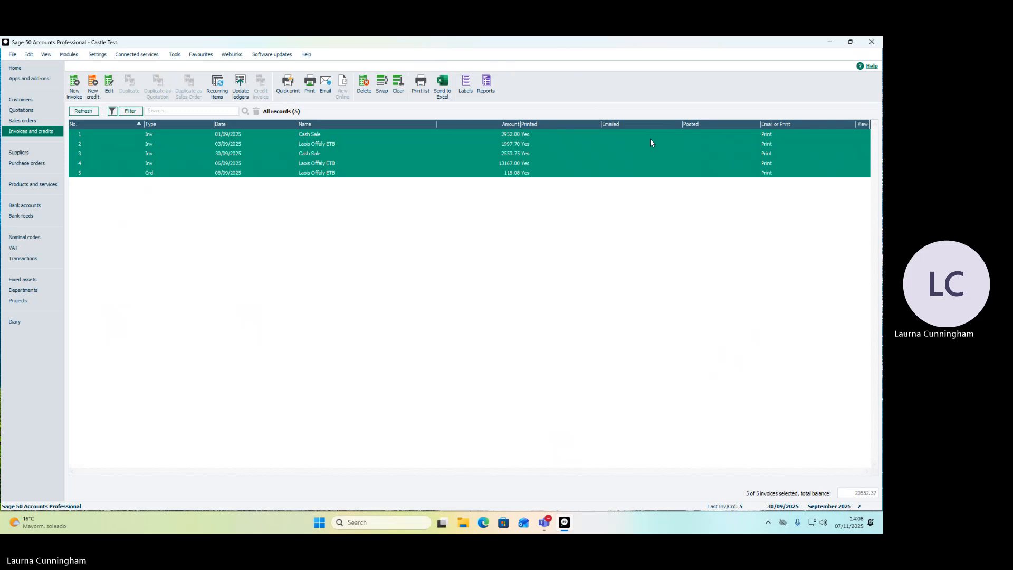
Update the ledgers with the selected invoices and credit using Preview output, and close the resulting report.
left_click(242, 86)
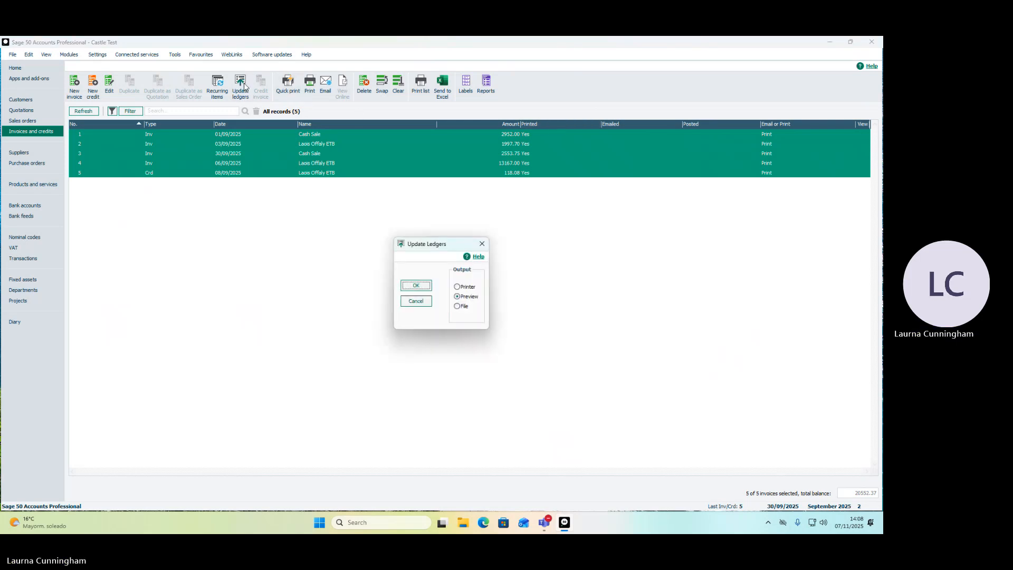
left_click(422, 289)
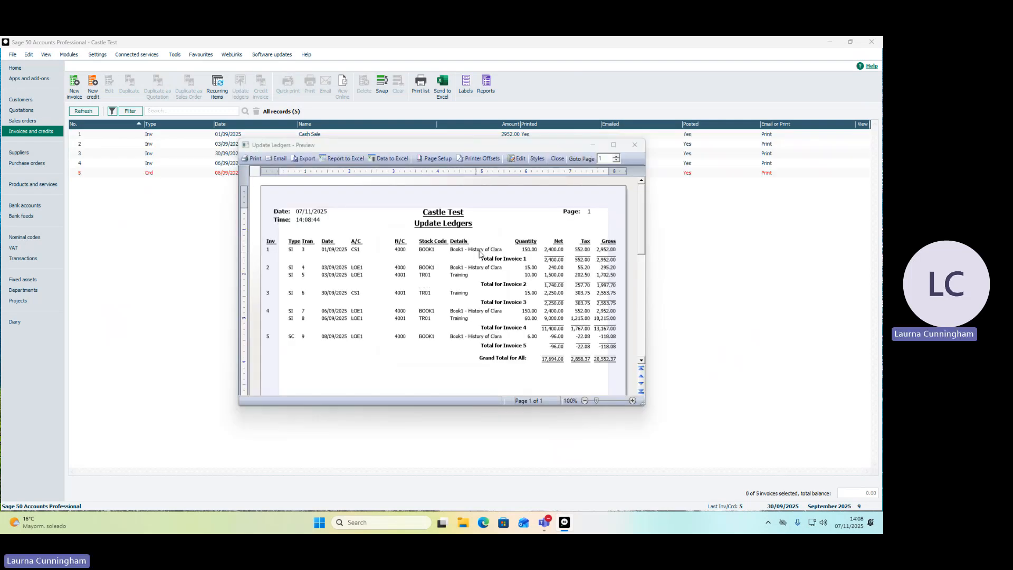
left_click(634, 150)
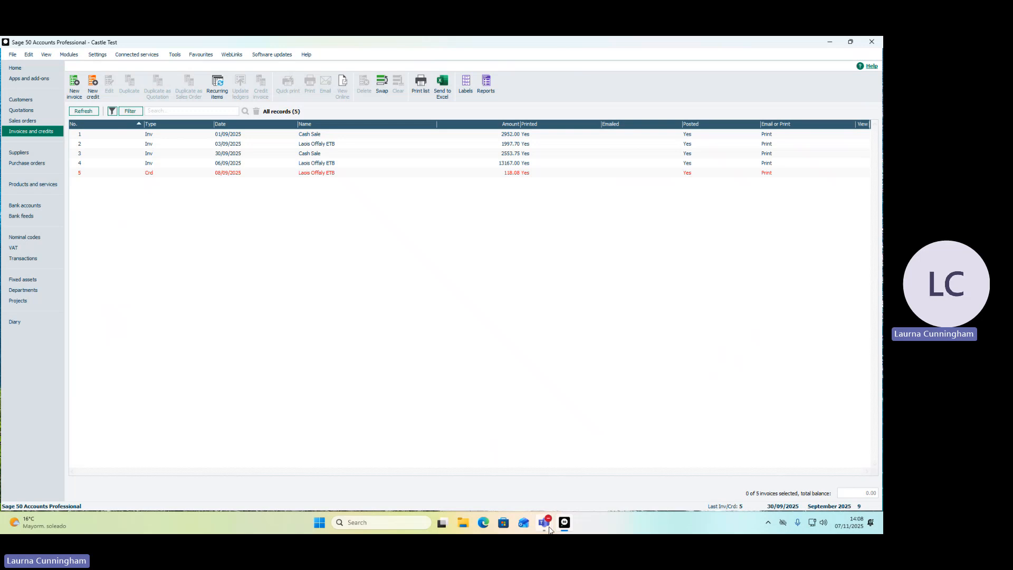
mouse_move(546, 526)
left_click(635, 466)
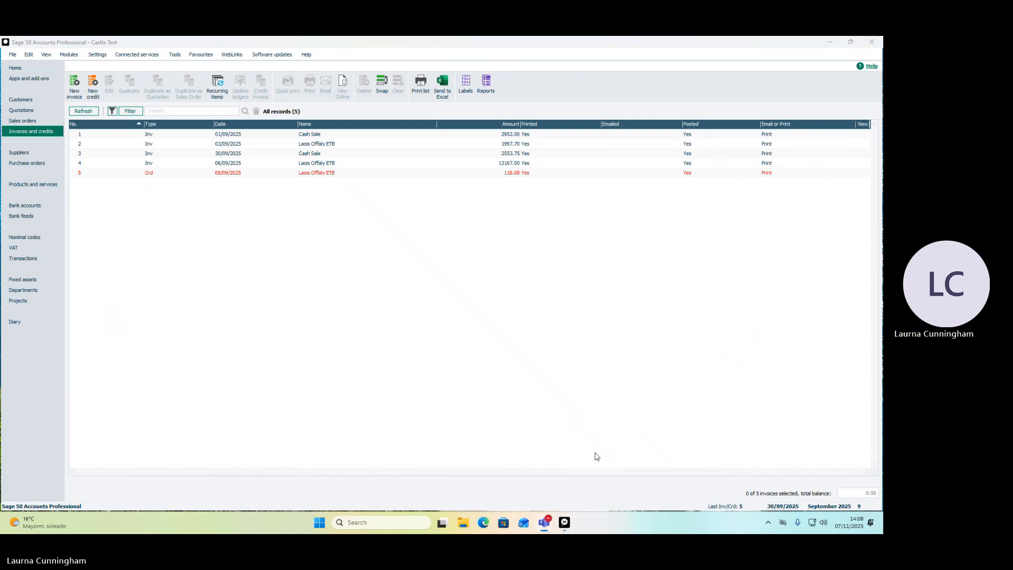